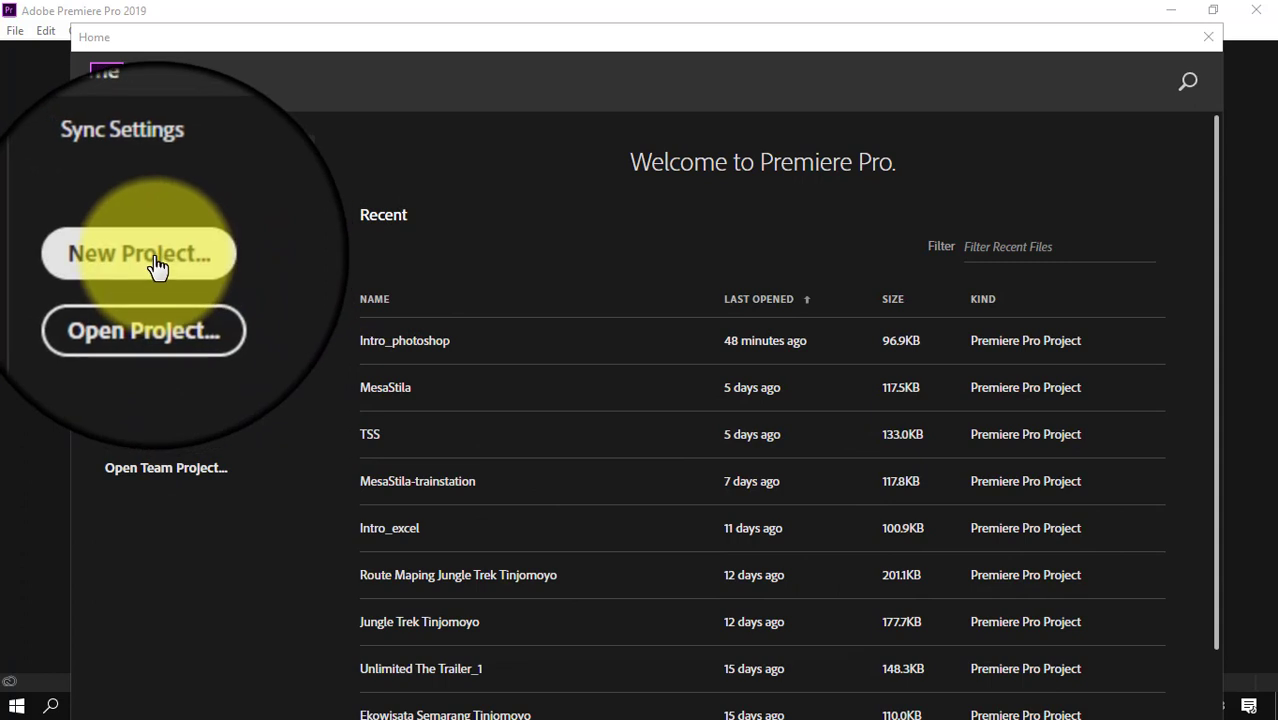
Start a new project and name it Latihan_1
click(157, 262)
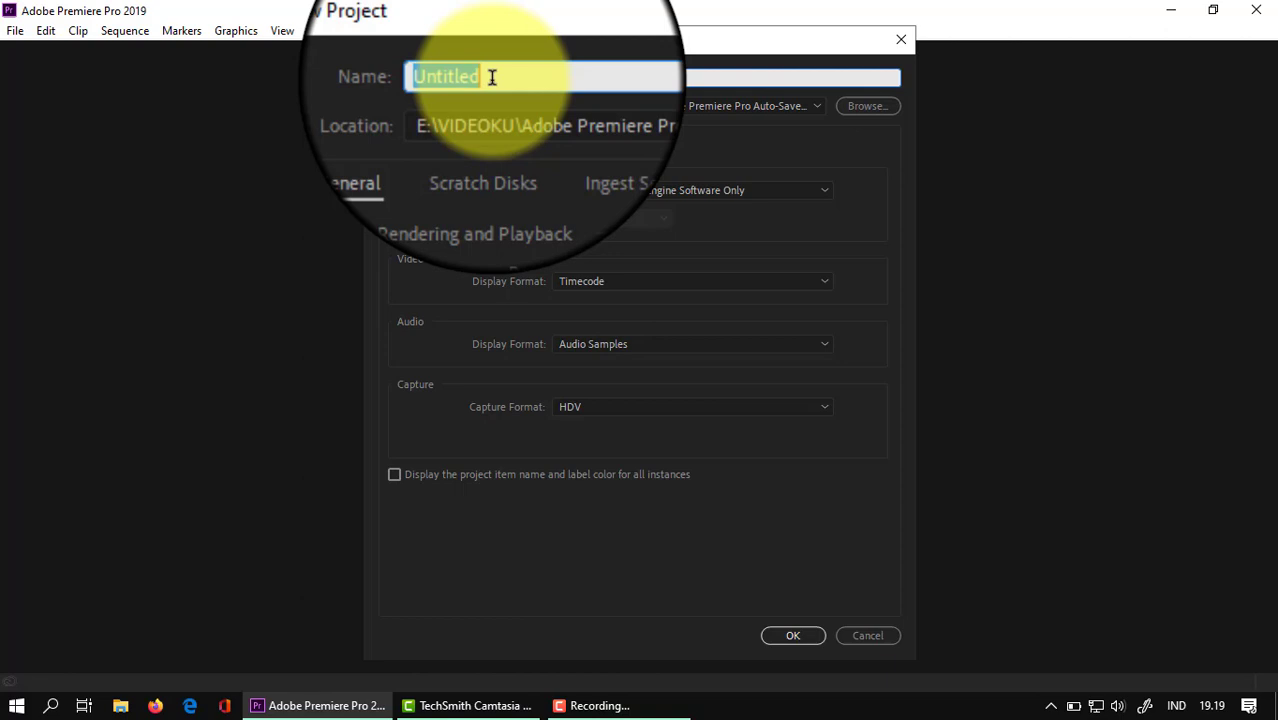
text(Latihan_)
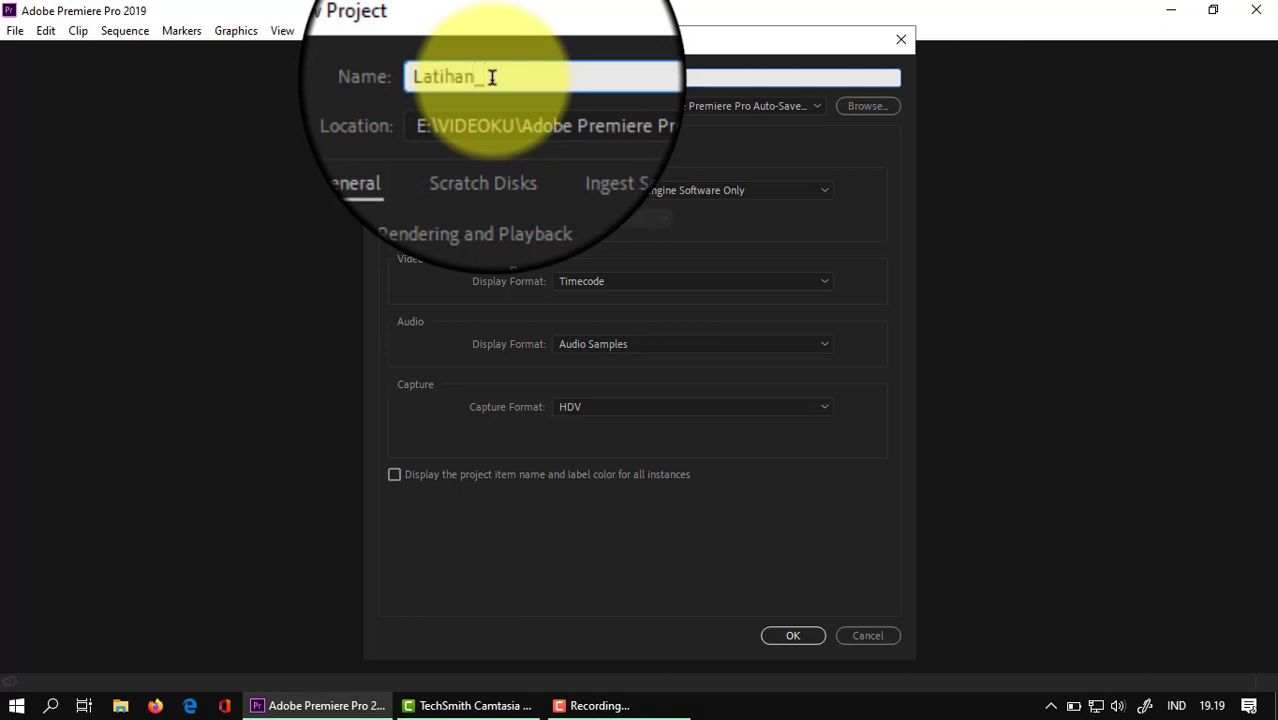
text(1)
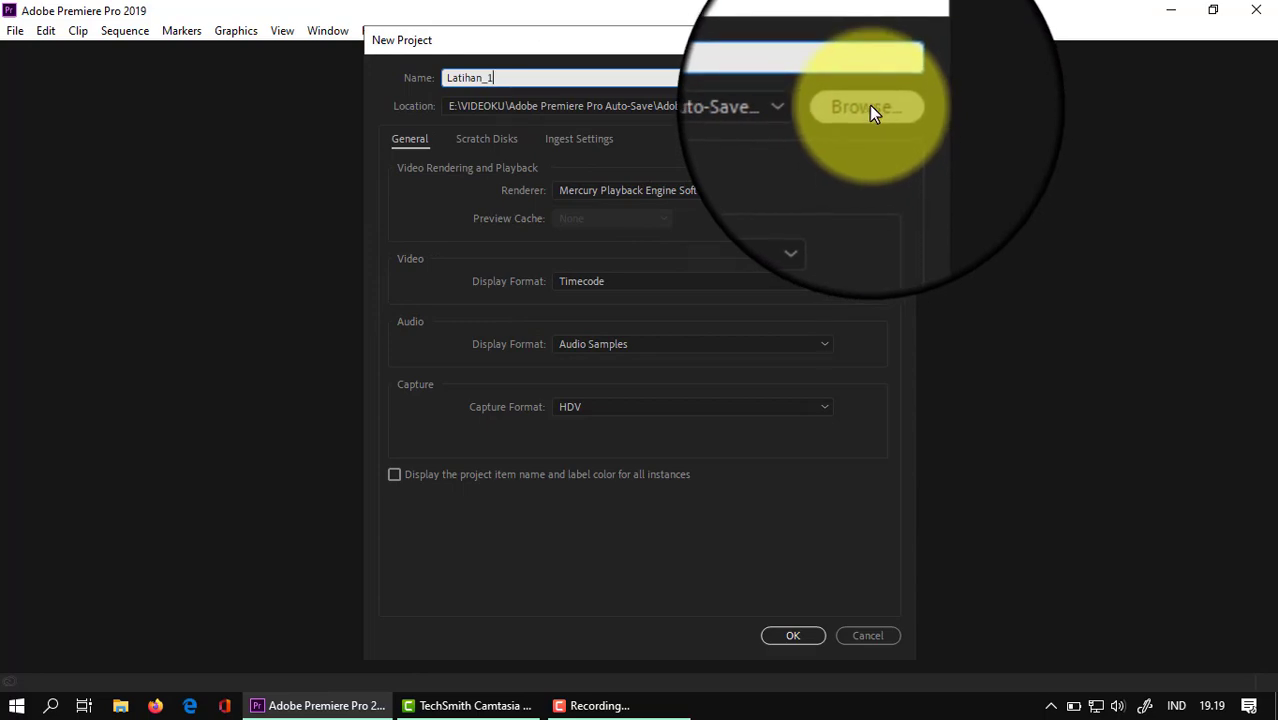
Set the project's location to the VIDEOKU folder on drive E and create the project
click(869, 105)
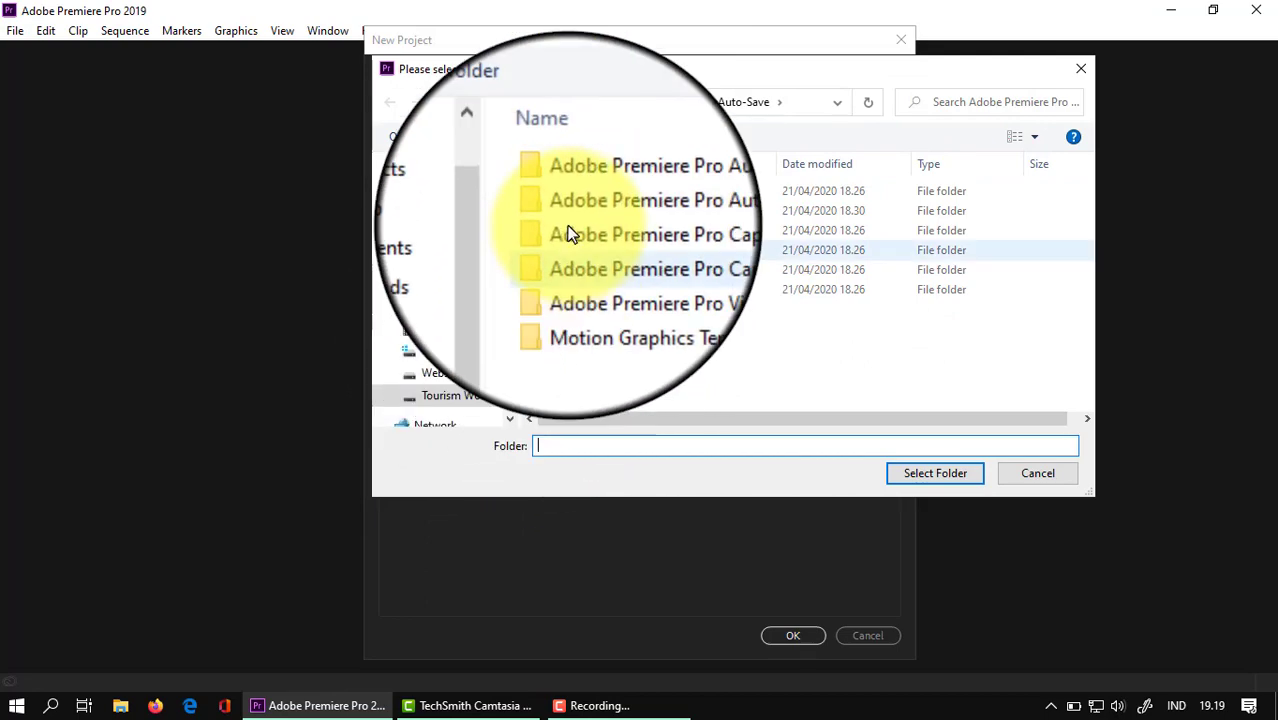
scroll(504, 340, down, 1)
click(510, 366)
click(457, 368)
double_click(655, 368)
scroll(448, 390, down, 10)
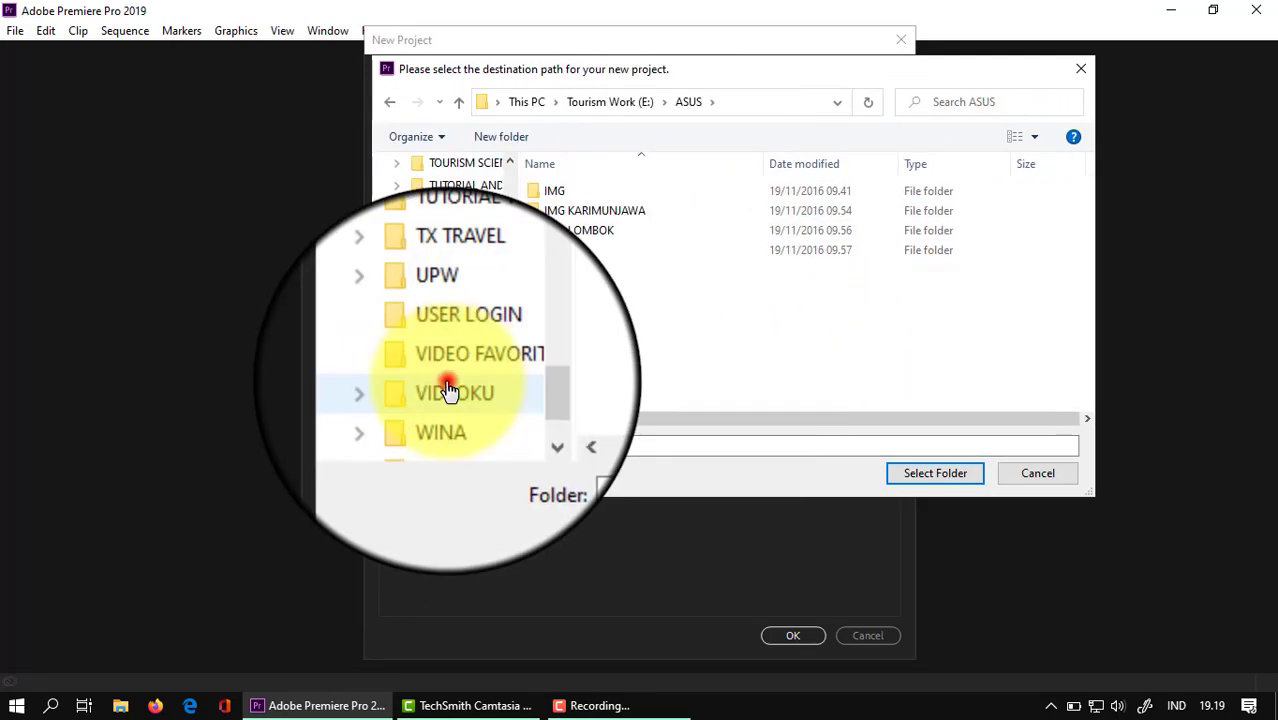
click(448, 390)
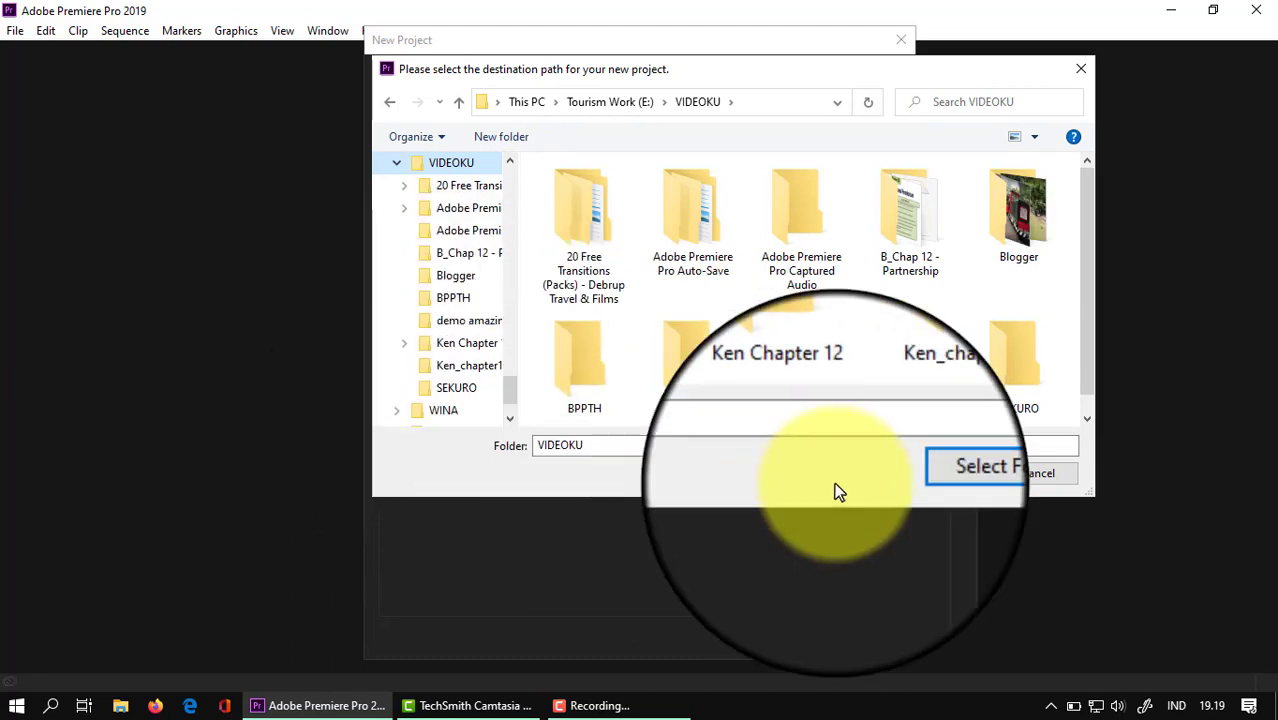
click(946, 473)
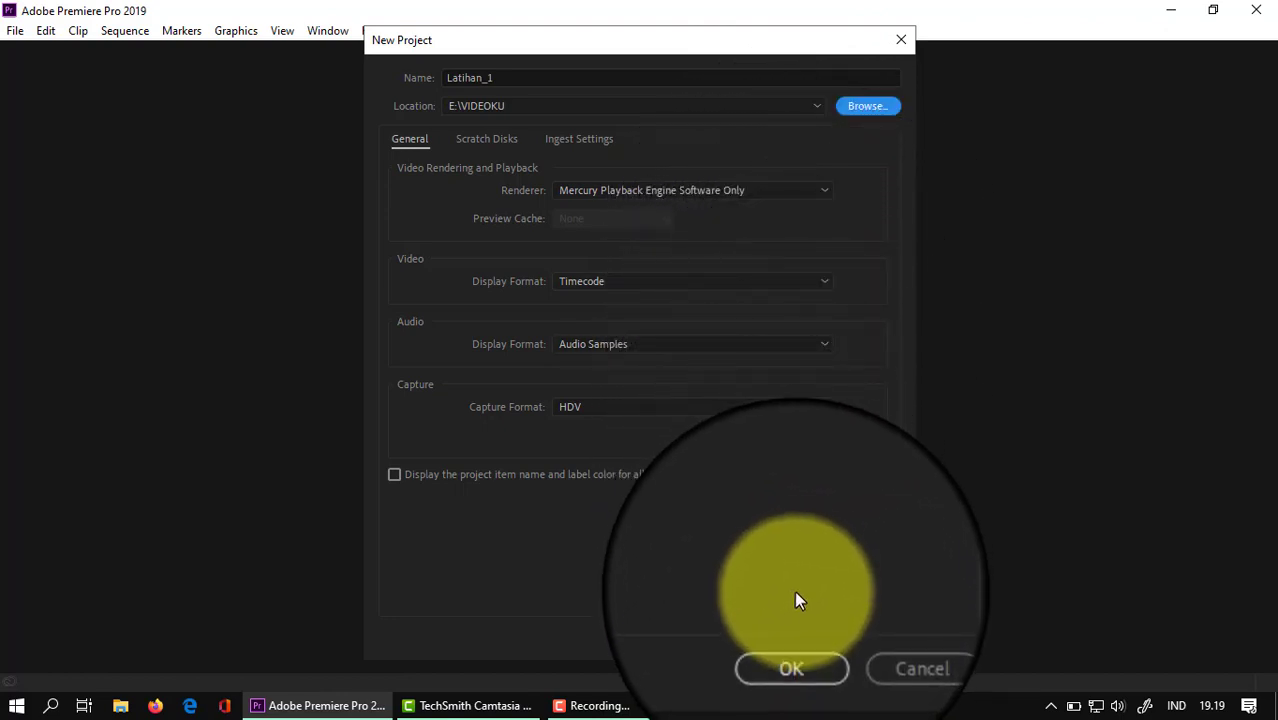
click(792, 631)
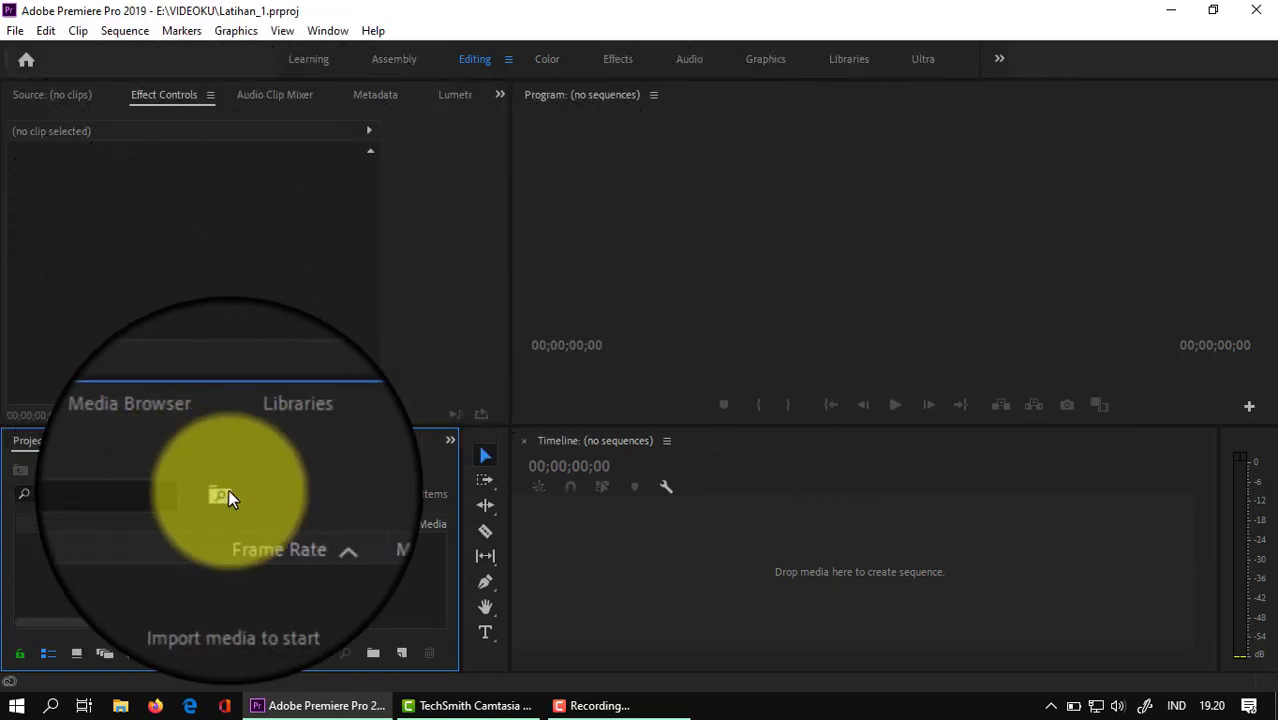
click(450, 443)
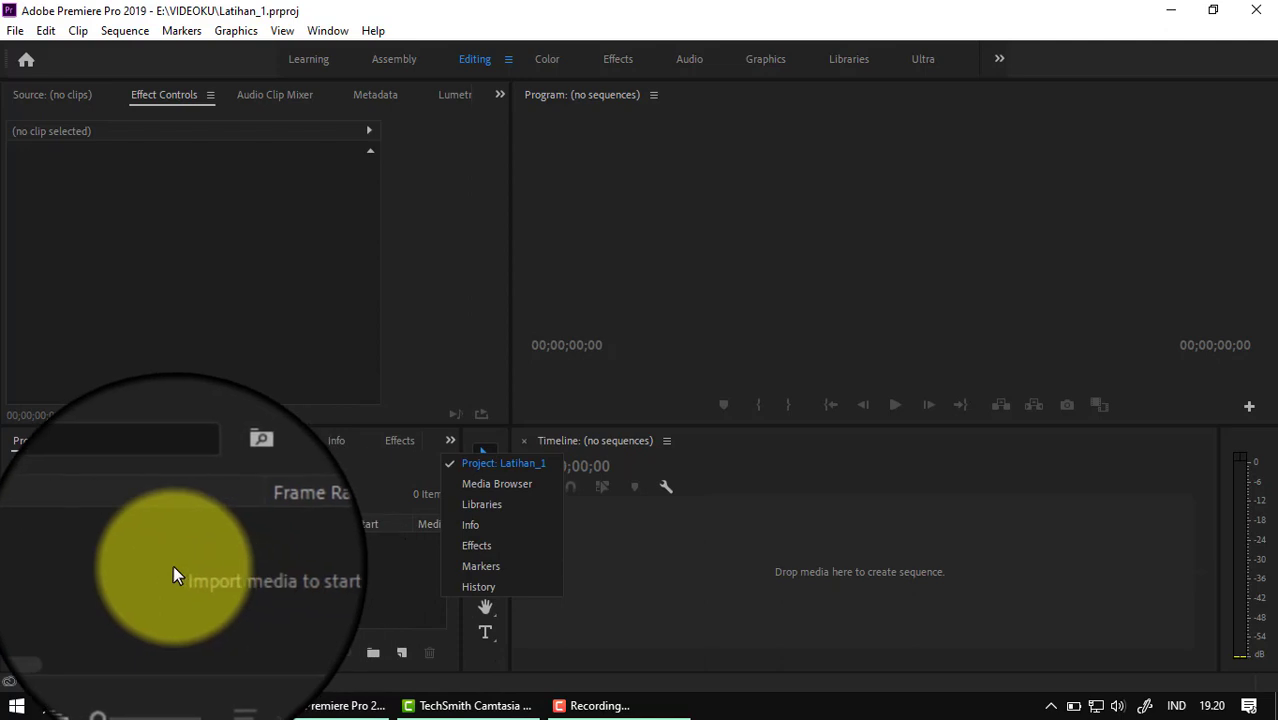
click(300, 571)
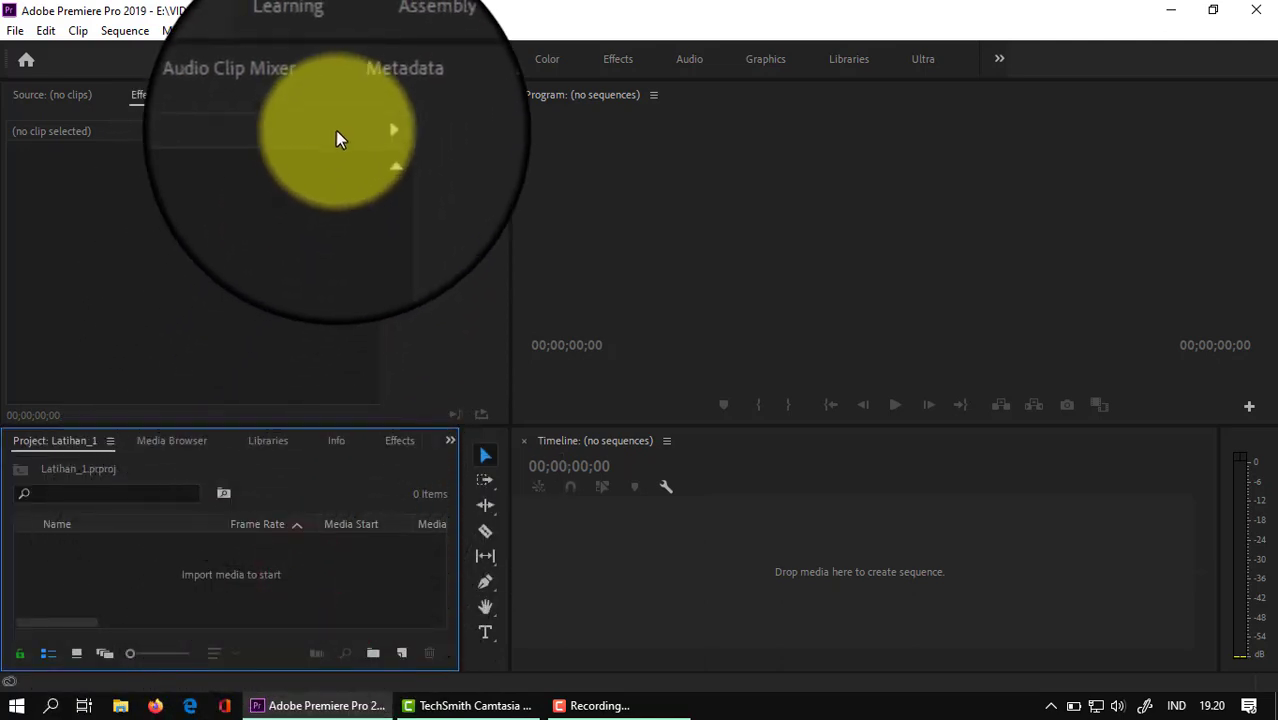
click(131, 30)
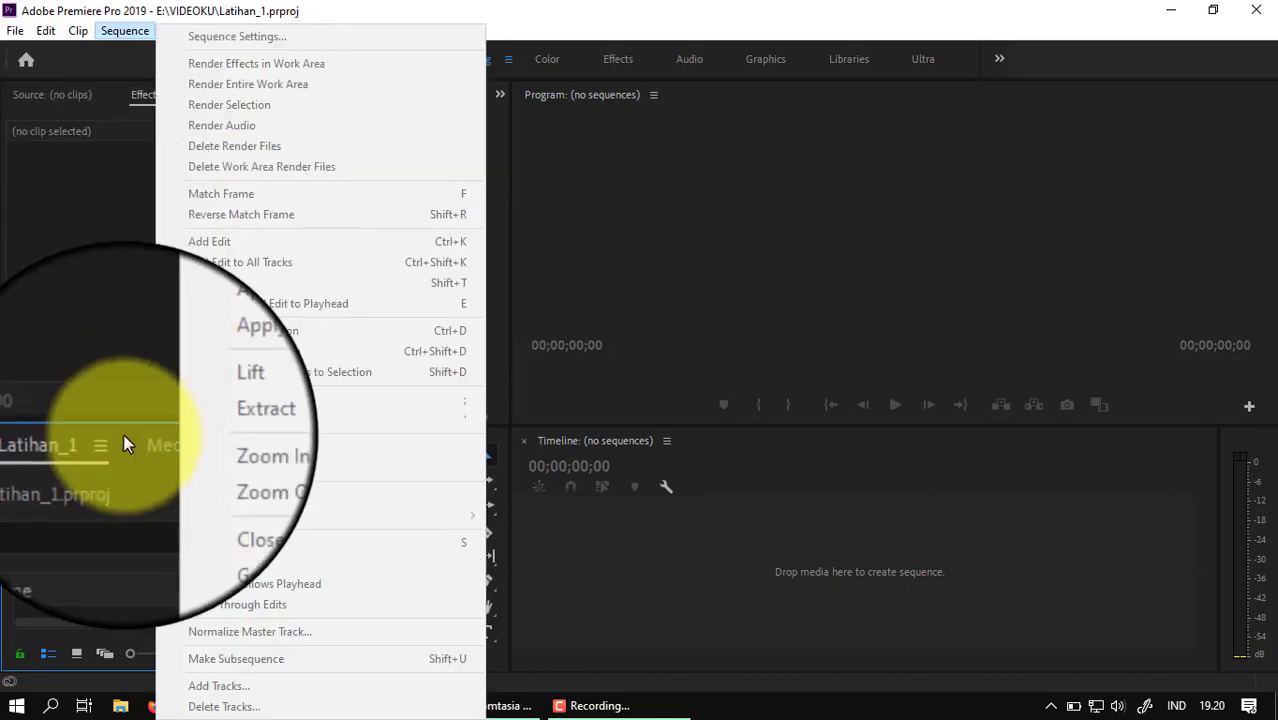
click(95, 565)
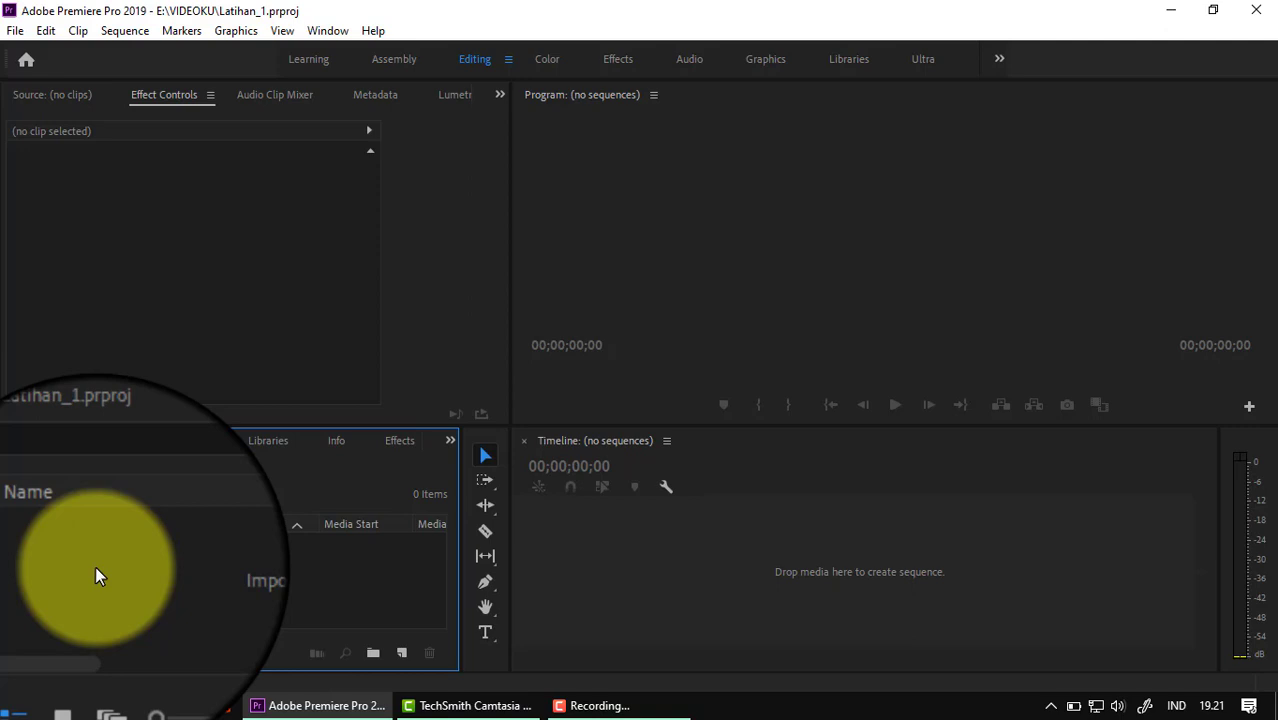
Start a new sequence and set its editing mode to Custom
click(14, 34)
mouse_move(33, 53)
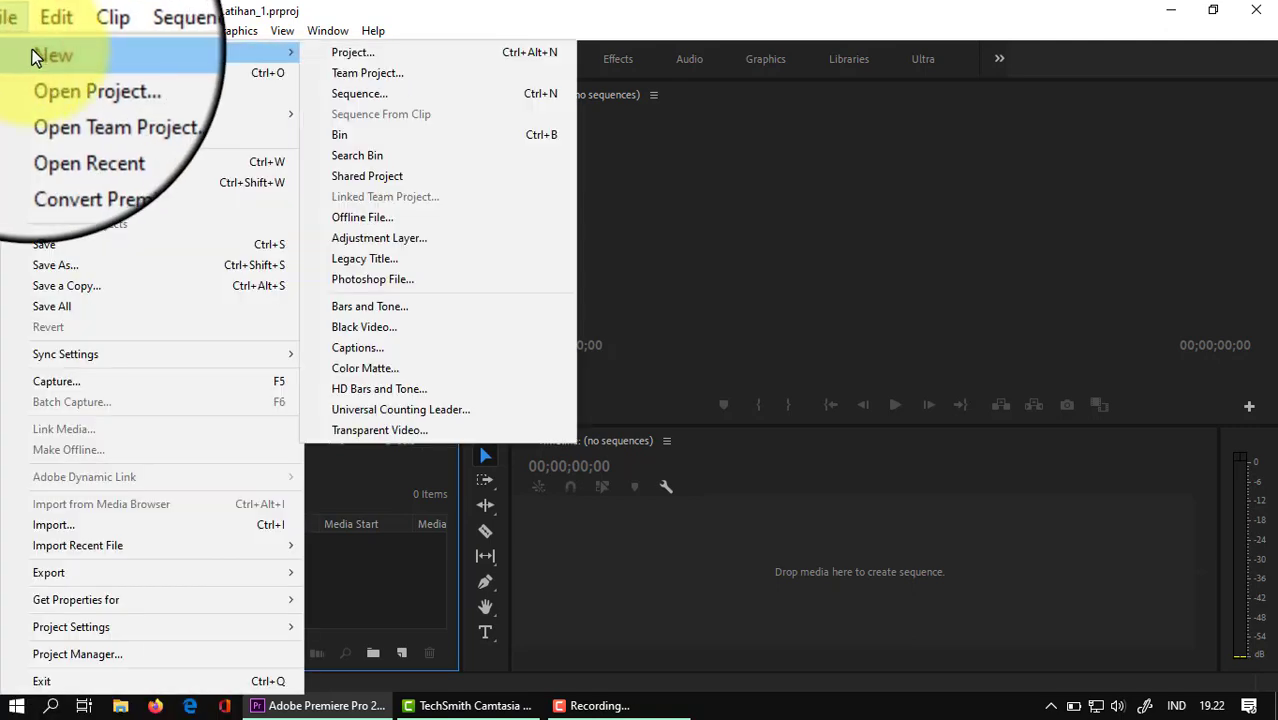
click(368, 94)
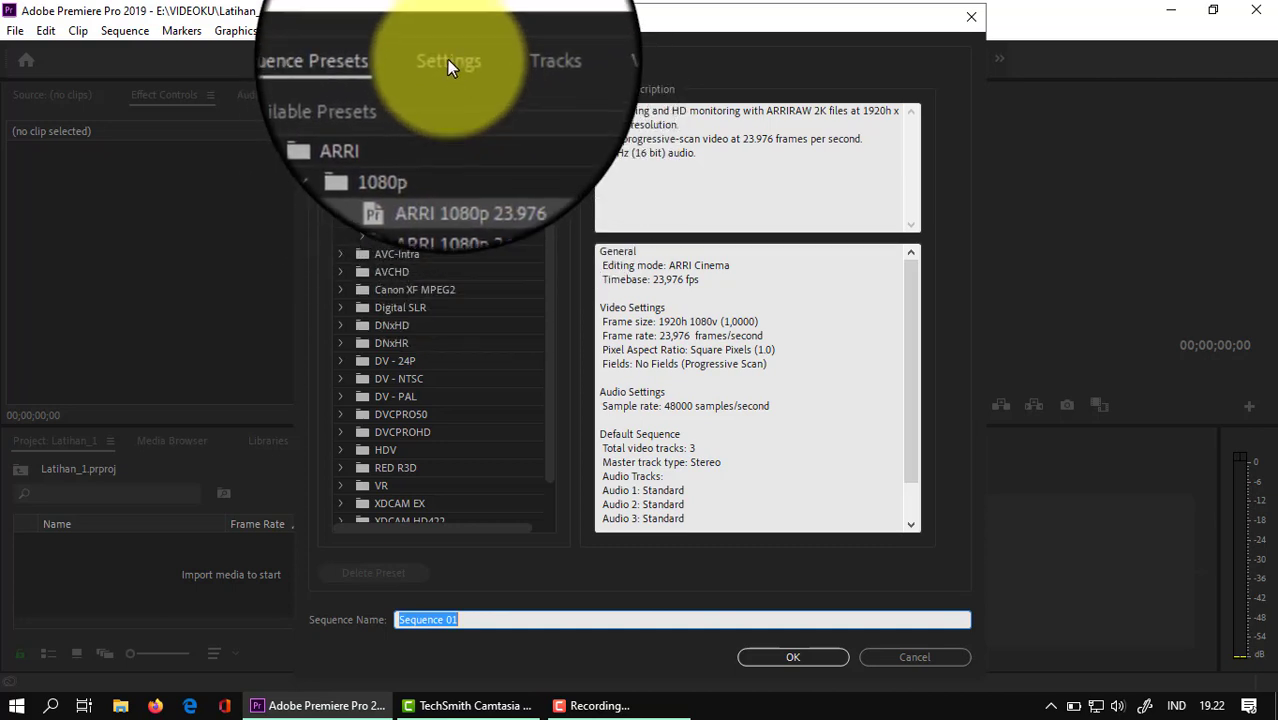
click(447, 59)
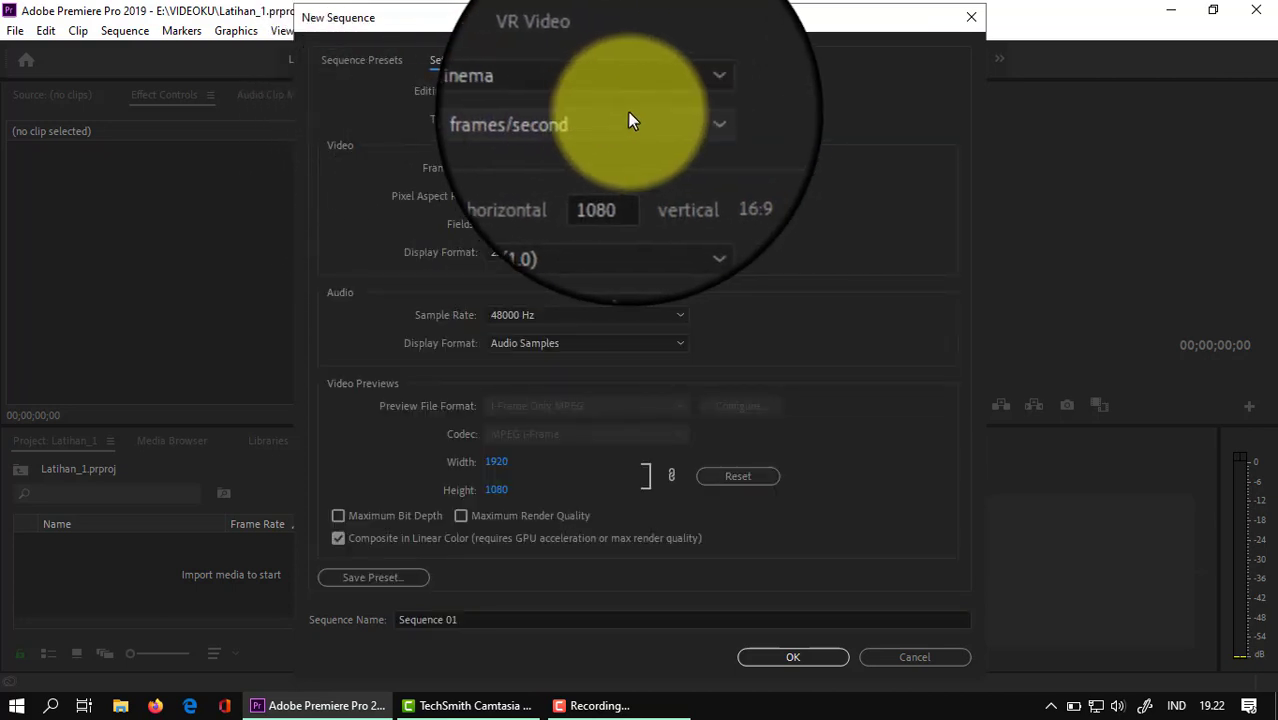
click(676, 90)
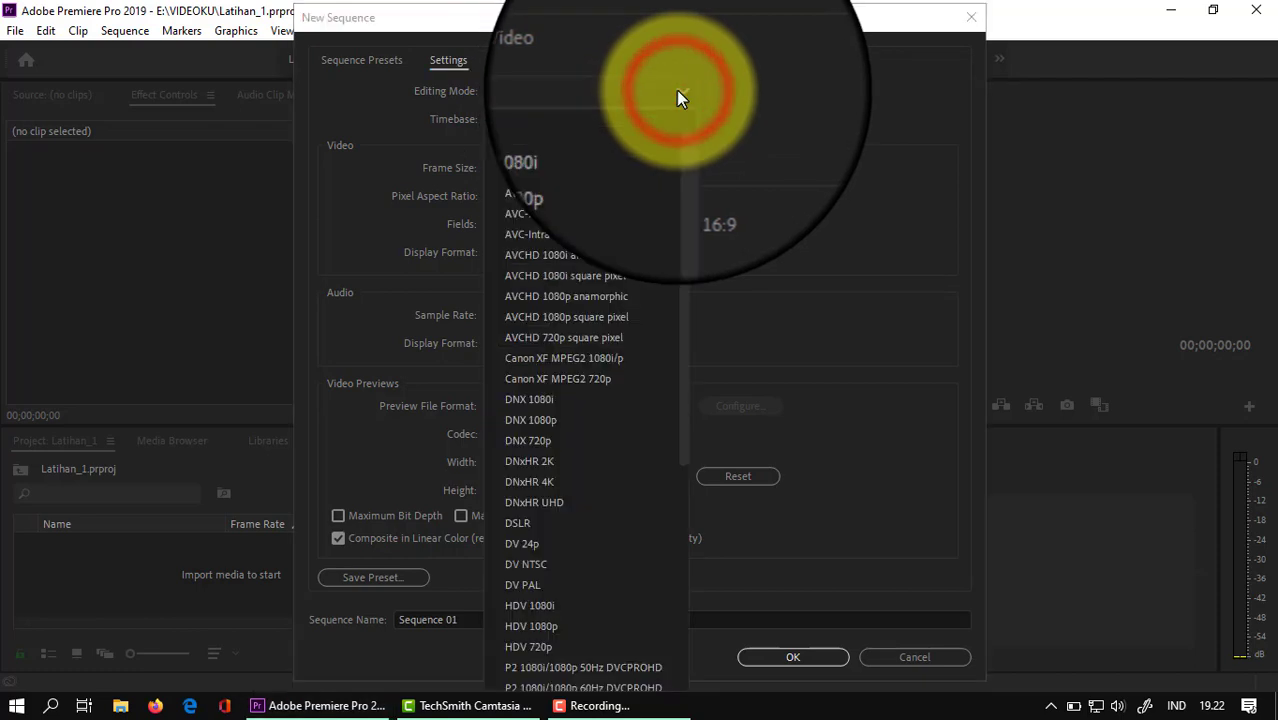
drag(679, 219, 538, 112)
click(538, 112)
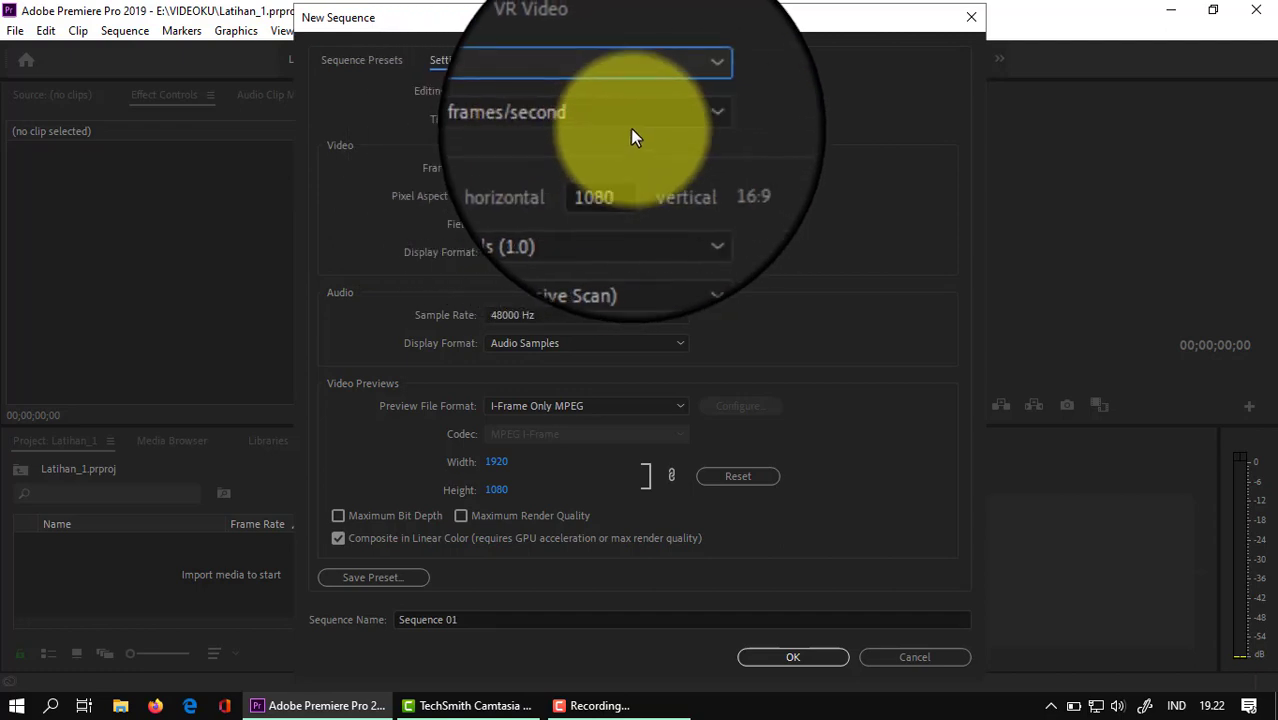
click(503, 167)
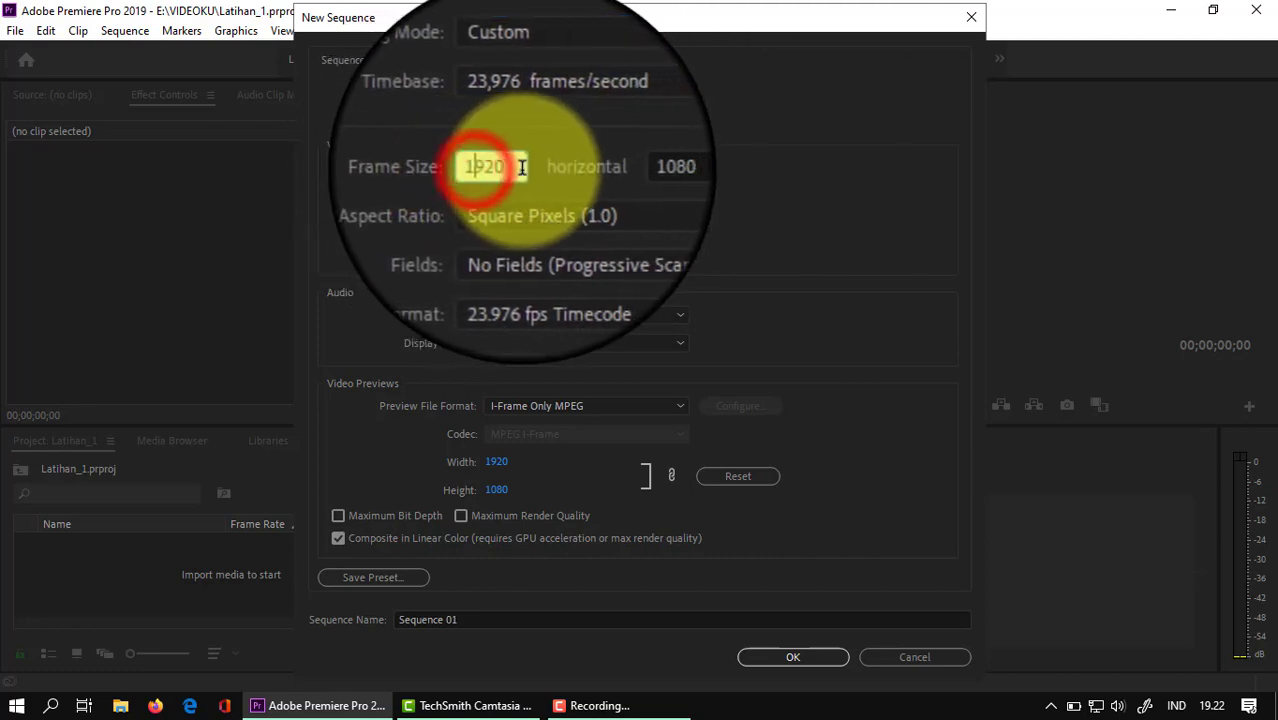
double_click(521, 167)
click(522, 167)
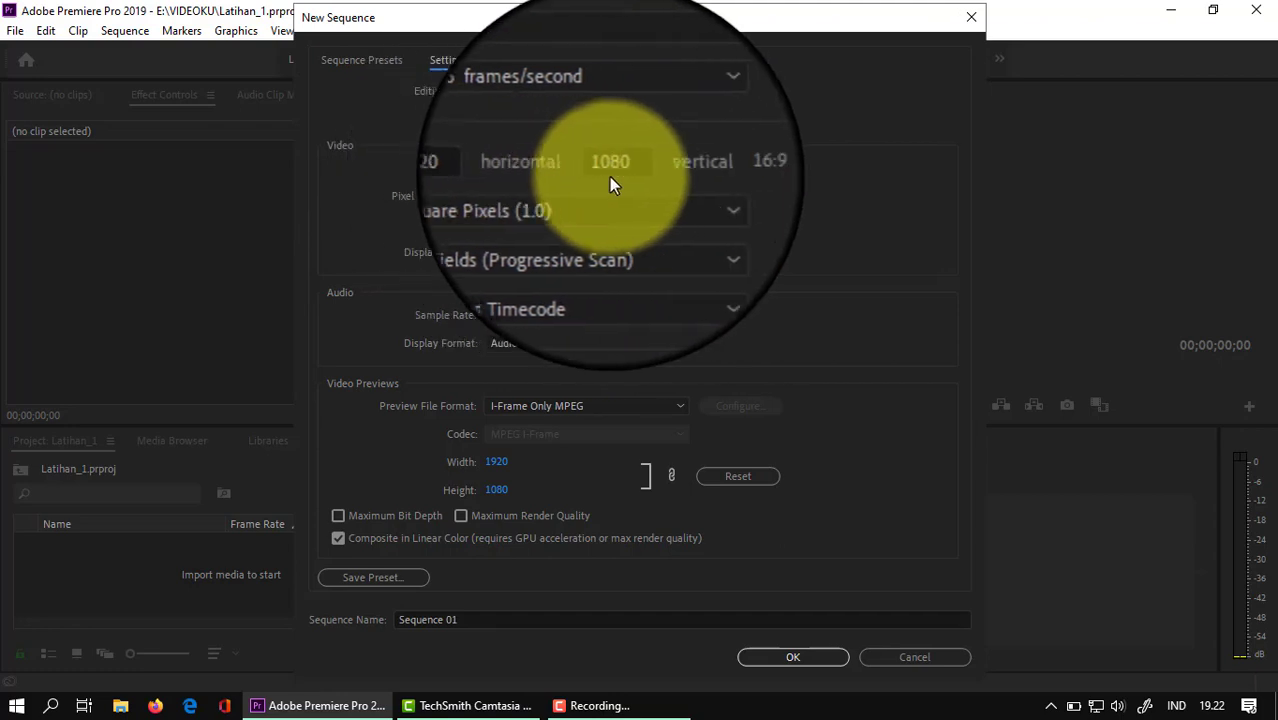
click(621, 166)
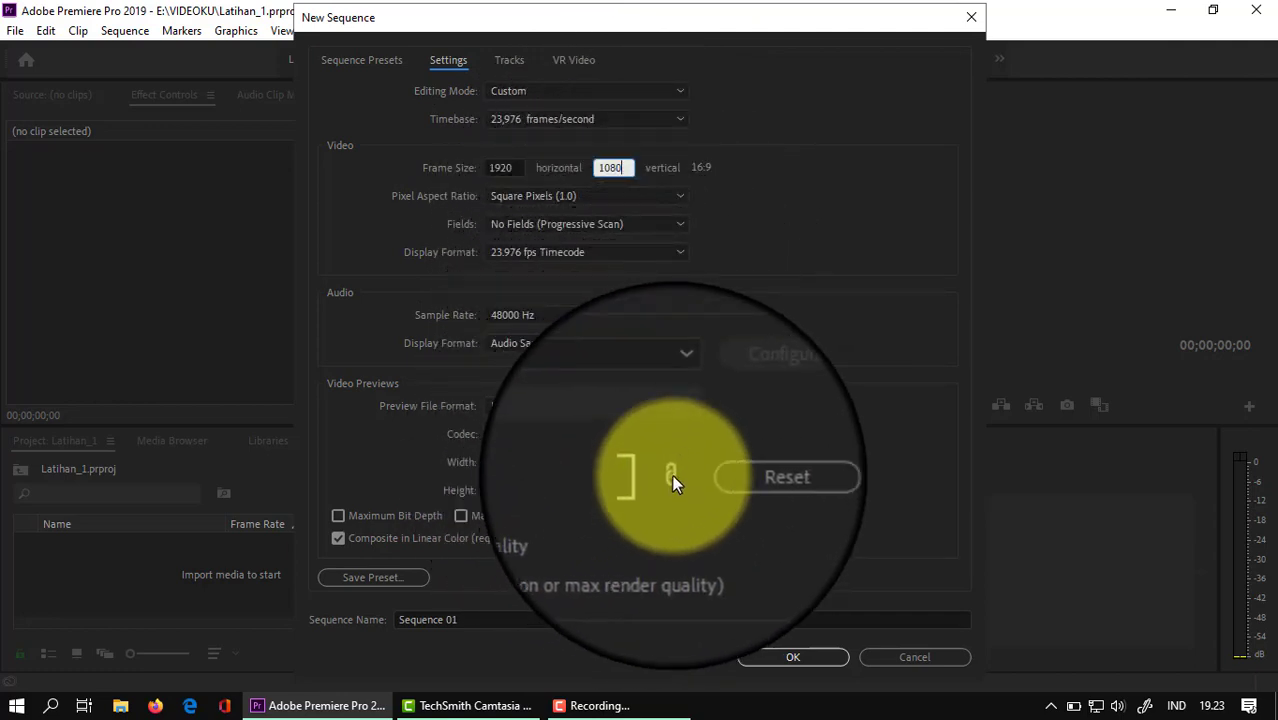
click(671, 474)
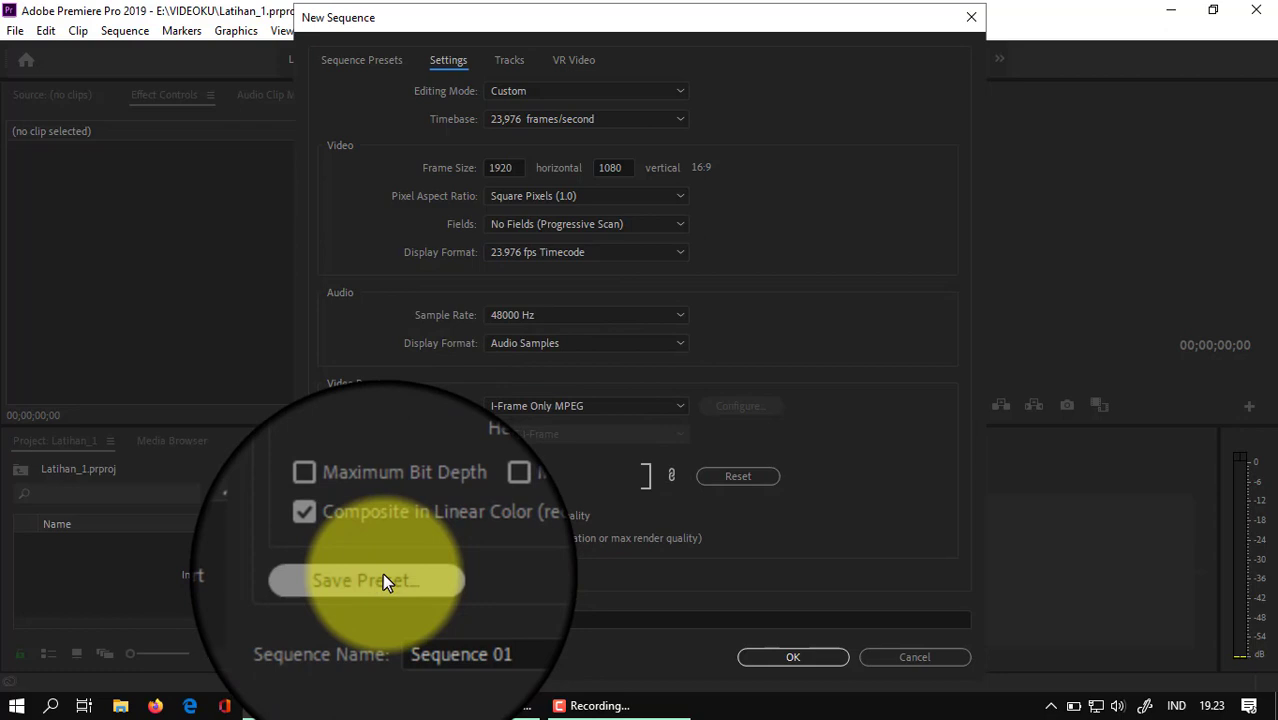
Save the sequence settings as a preset named YouTube with the description "1920x1080 px 23,967"
click(385, 580)
click(524, 240)
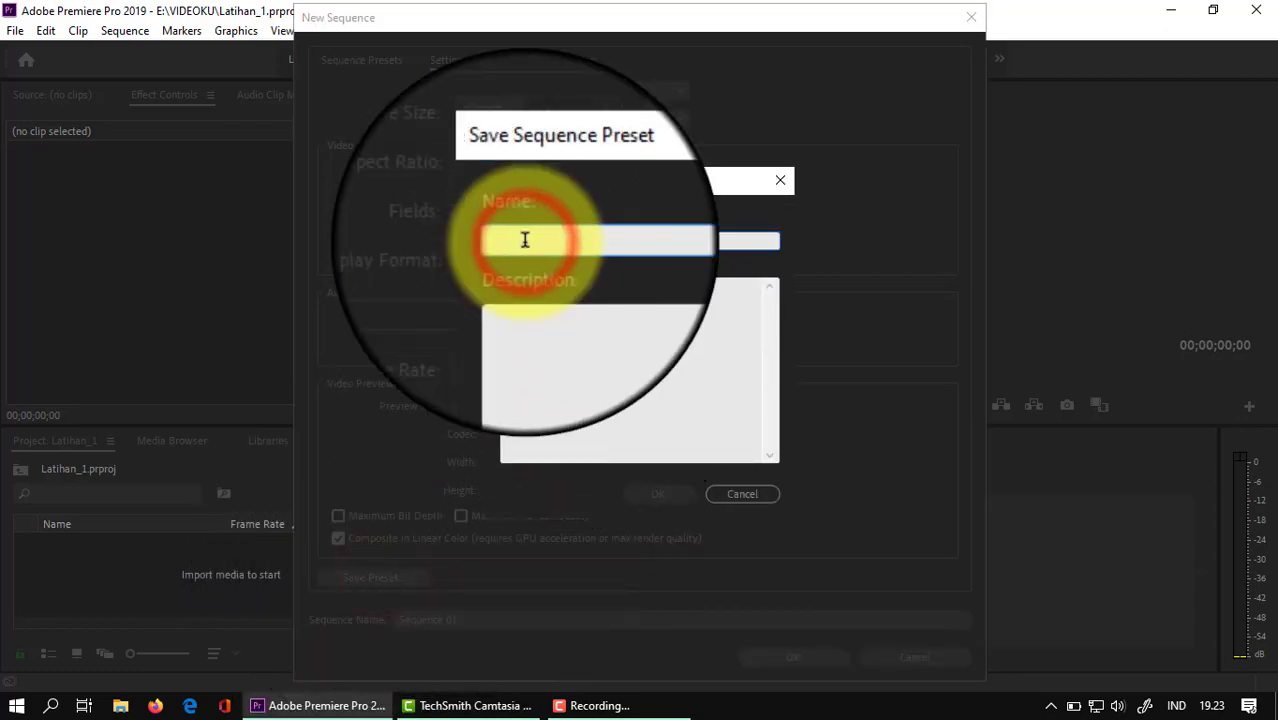
text(YouTube)
click(520, 292)
text(1920)
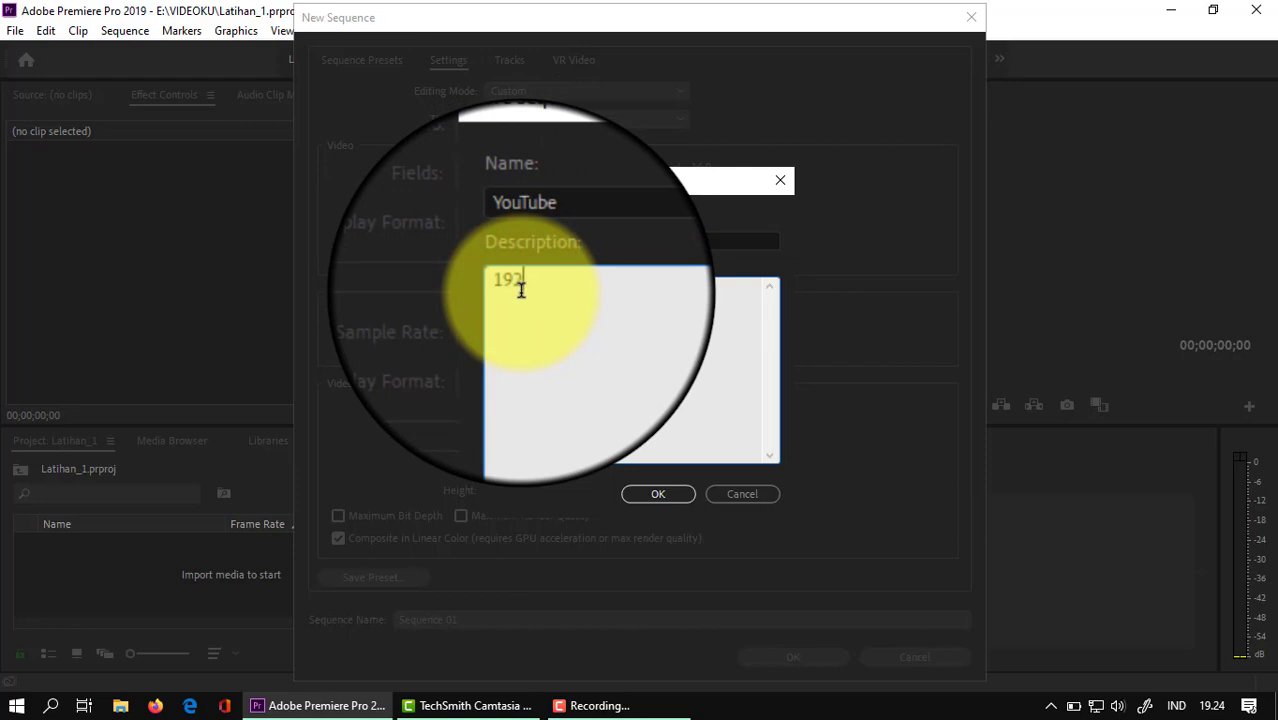
text(1080 px 23,9)
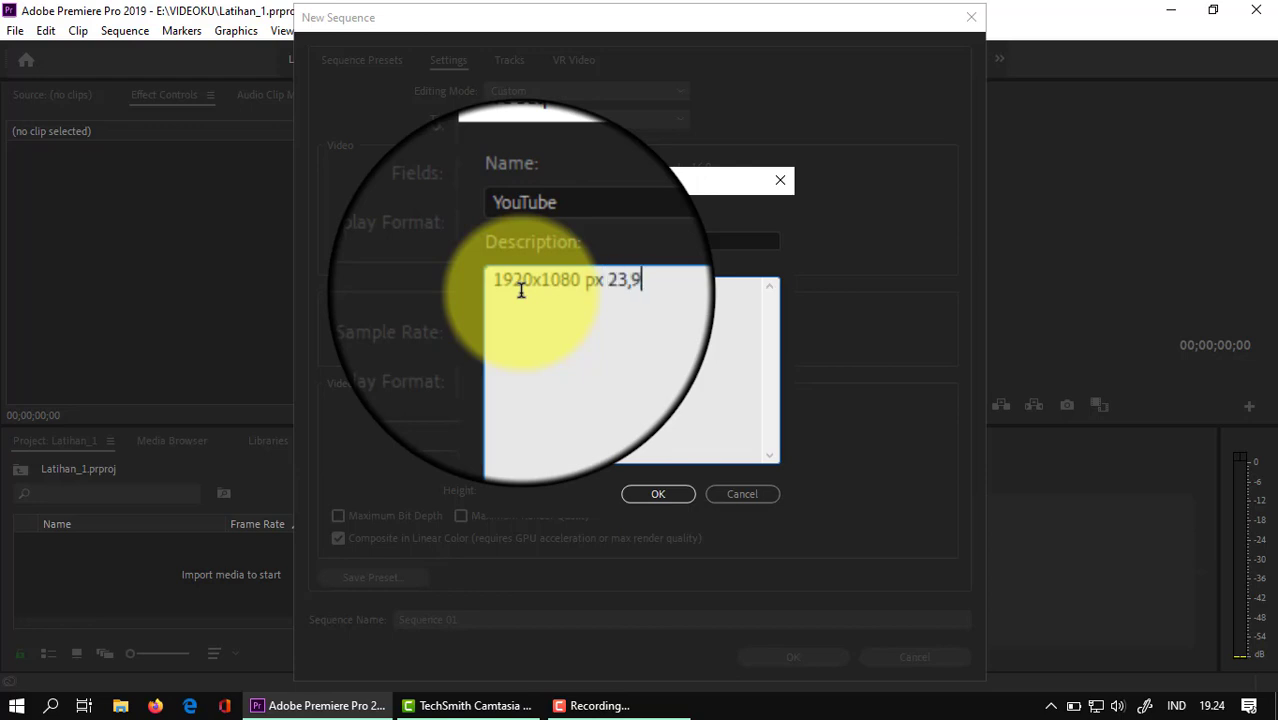
text(67)
click(669, 497)
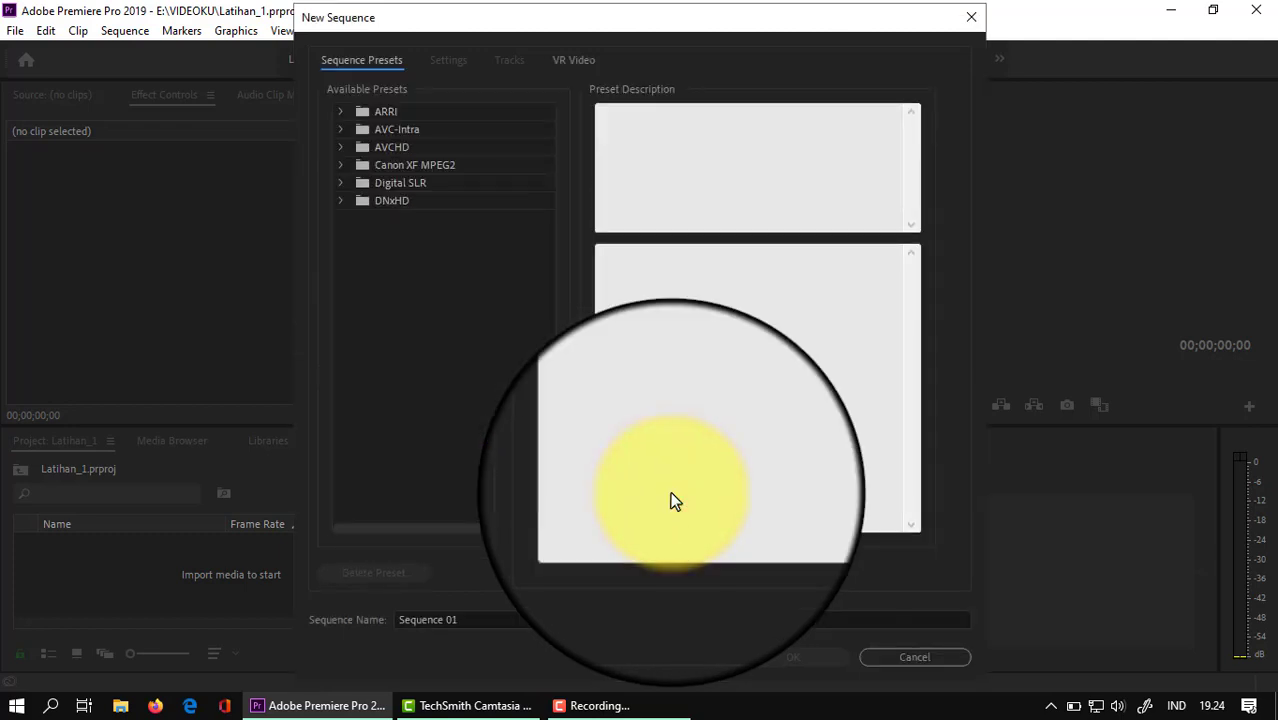
click(670, 491)
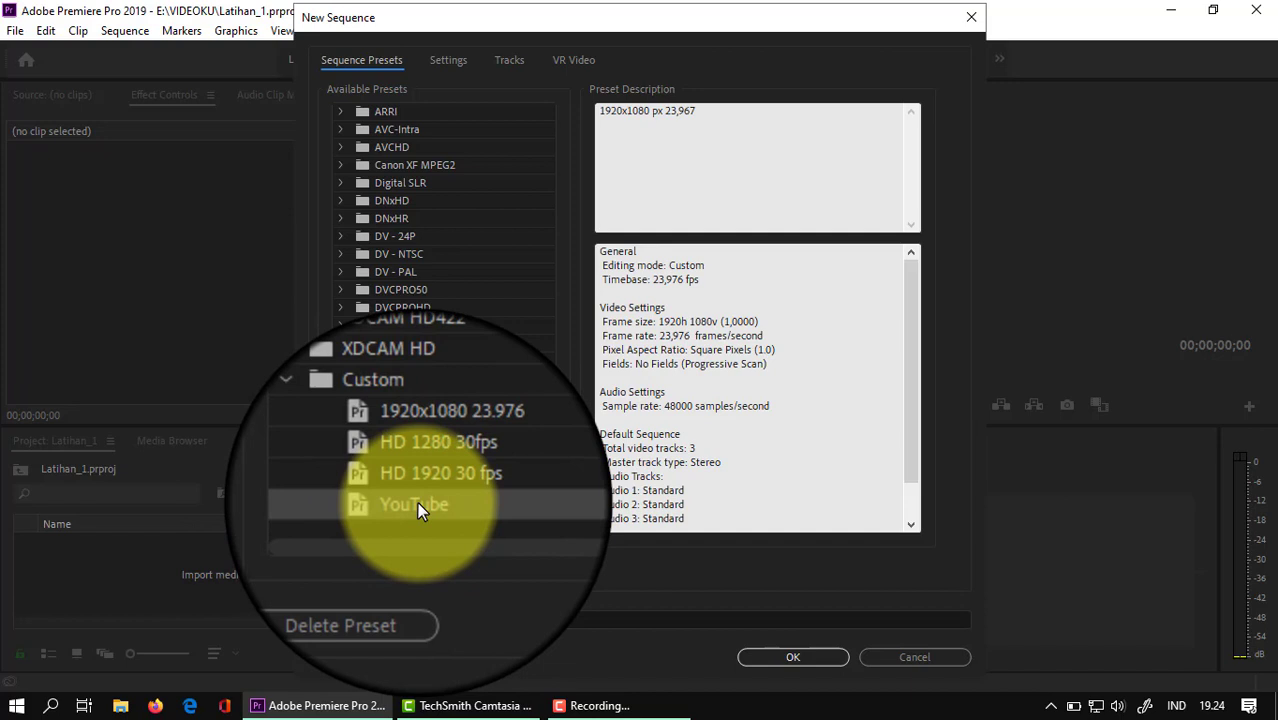
Create the sequence from the custom YouTube preset
click(417, 448)
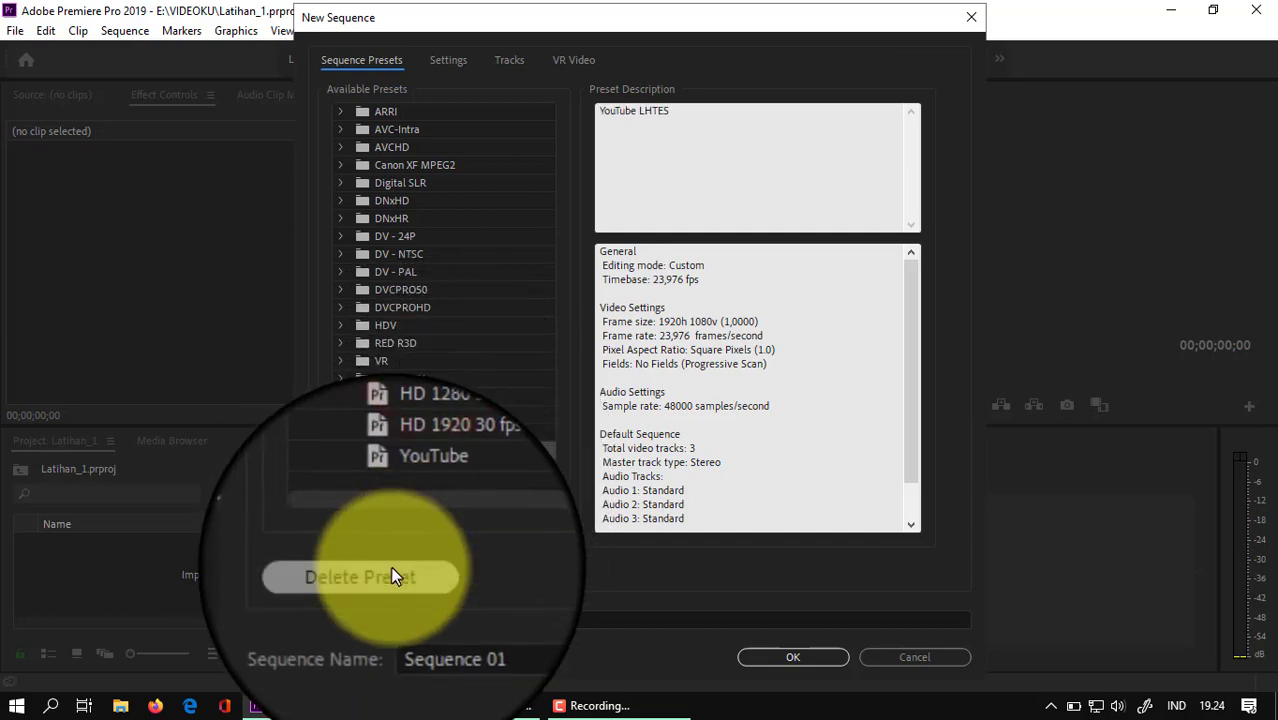
click(433, 505)
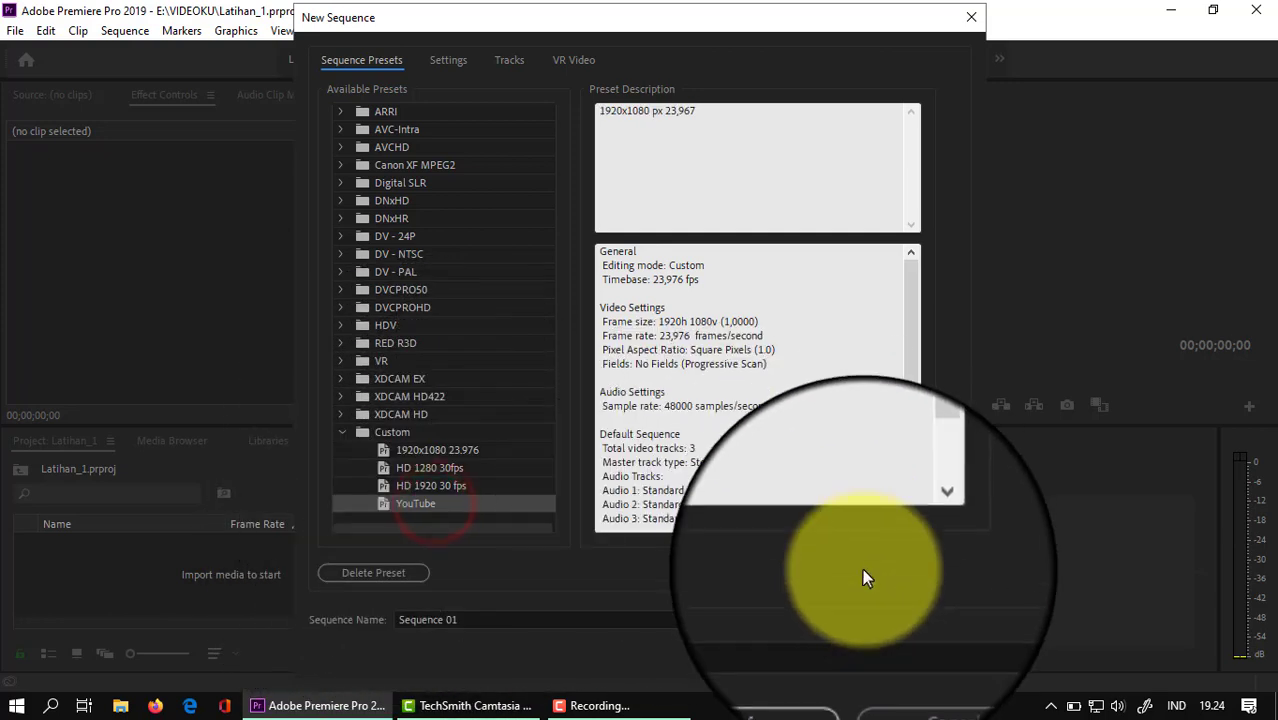
click(811, 656)
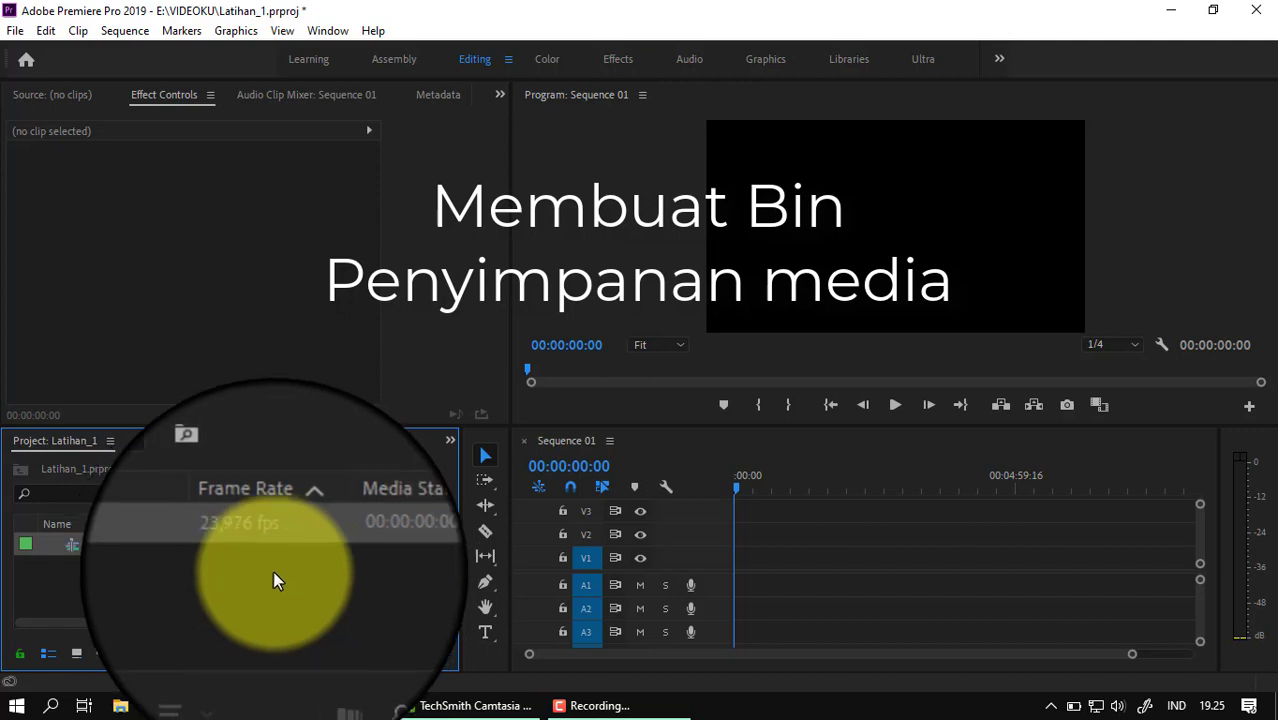
Create a new bin in the project and name it movie
right_click(127, 583)
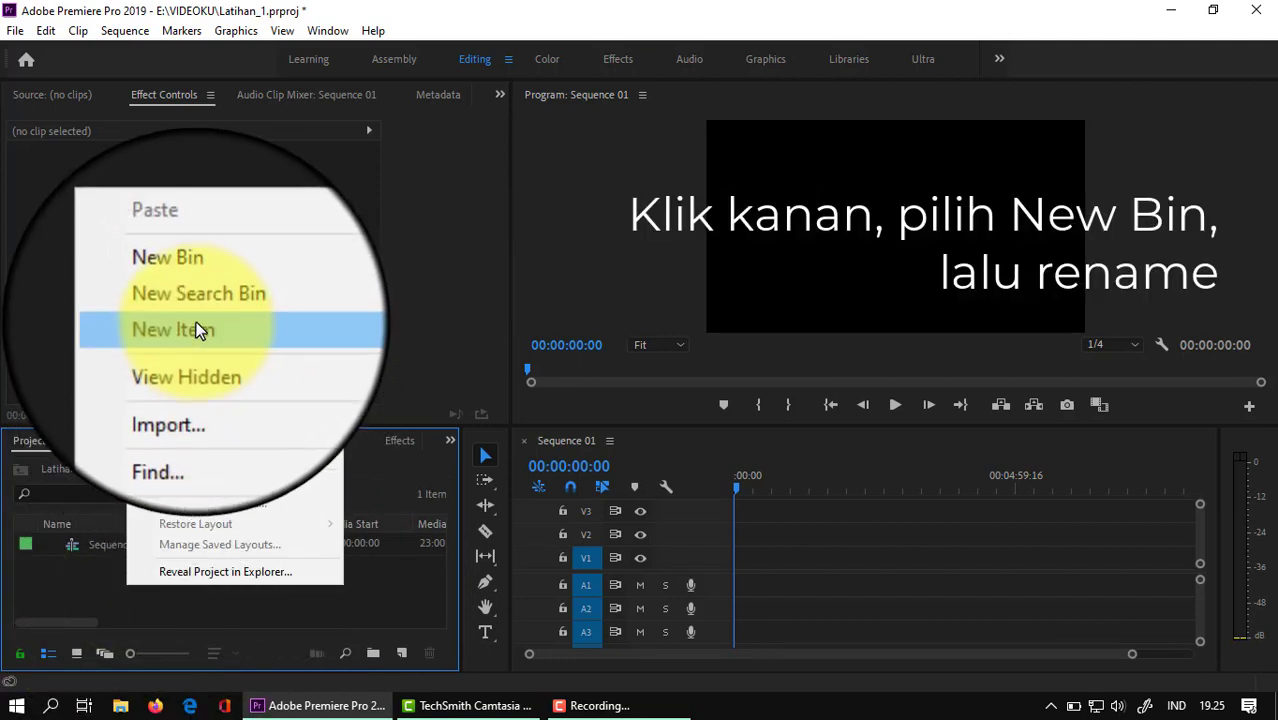
mouse_move(202, 326)
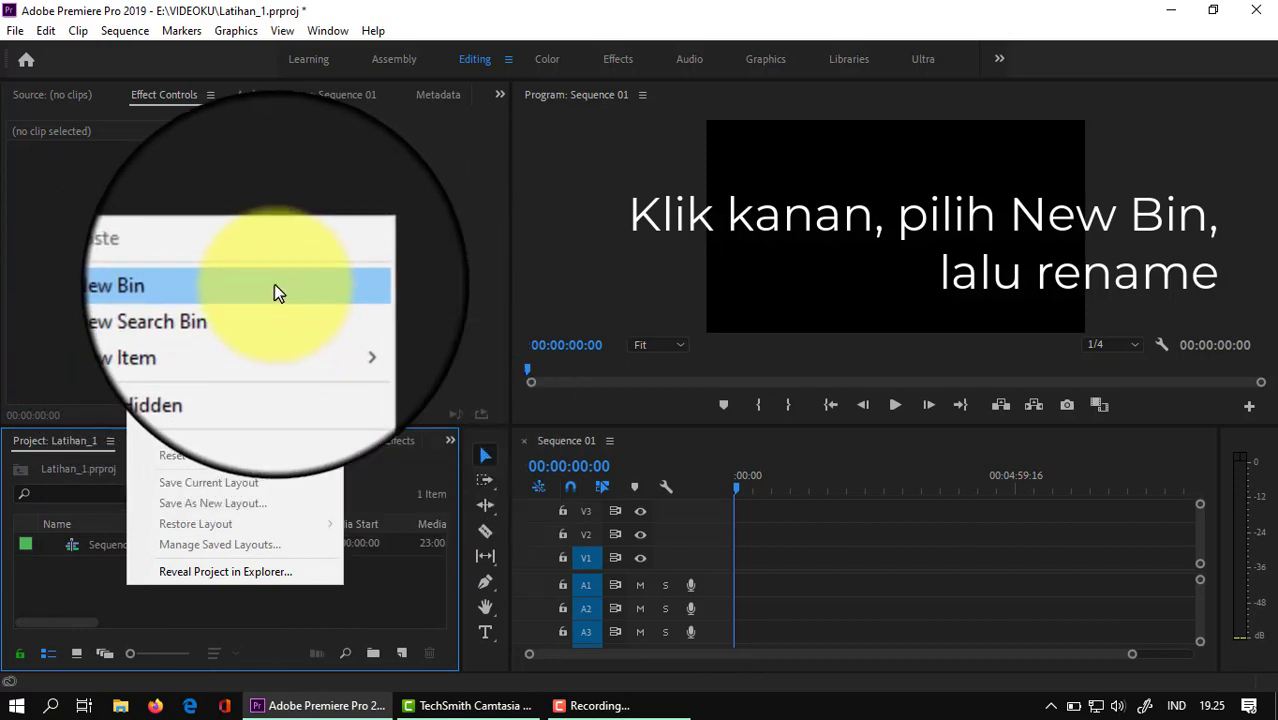
click(274, 284)
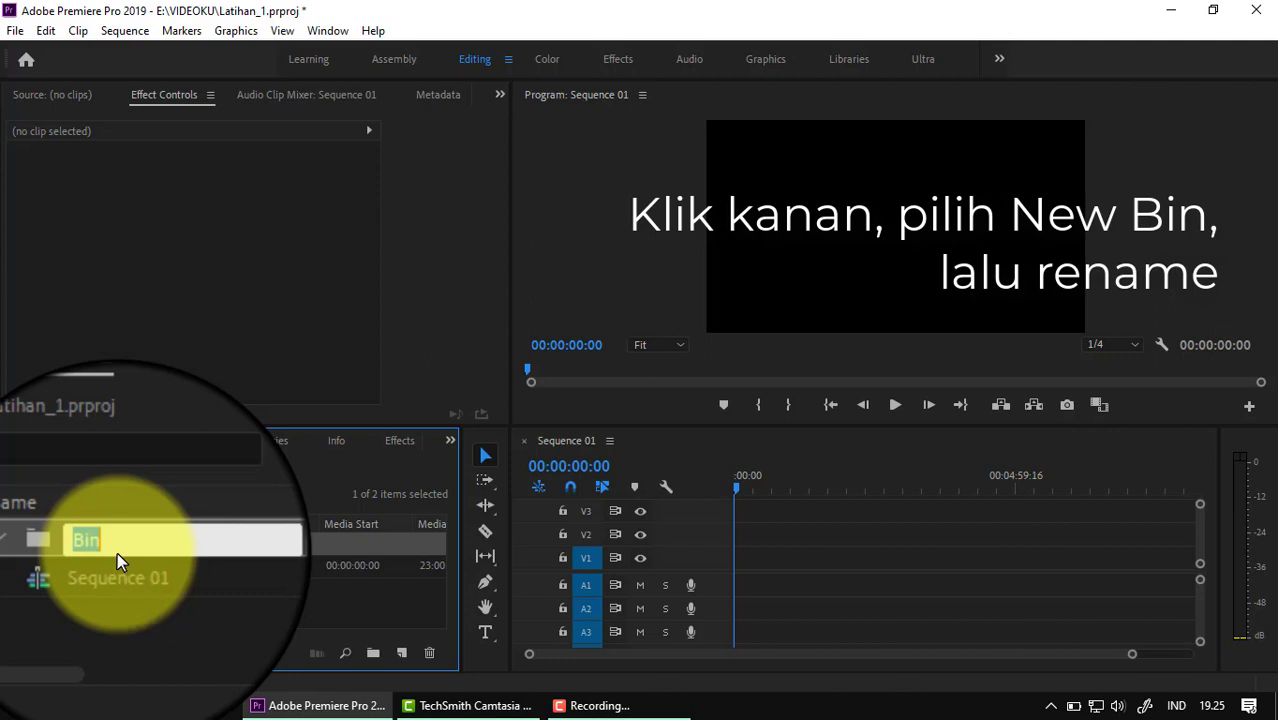
text(movie)
key(Tab)
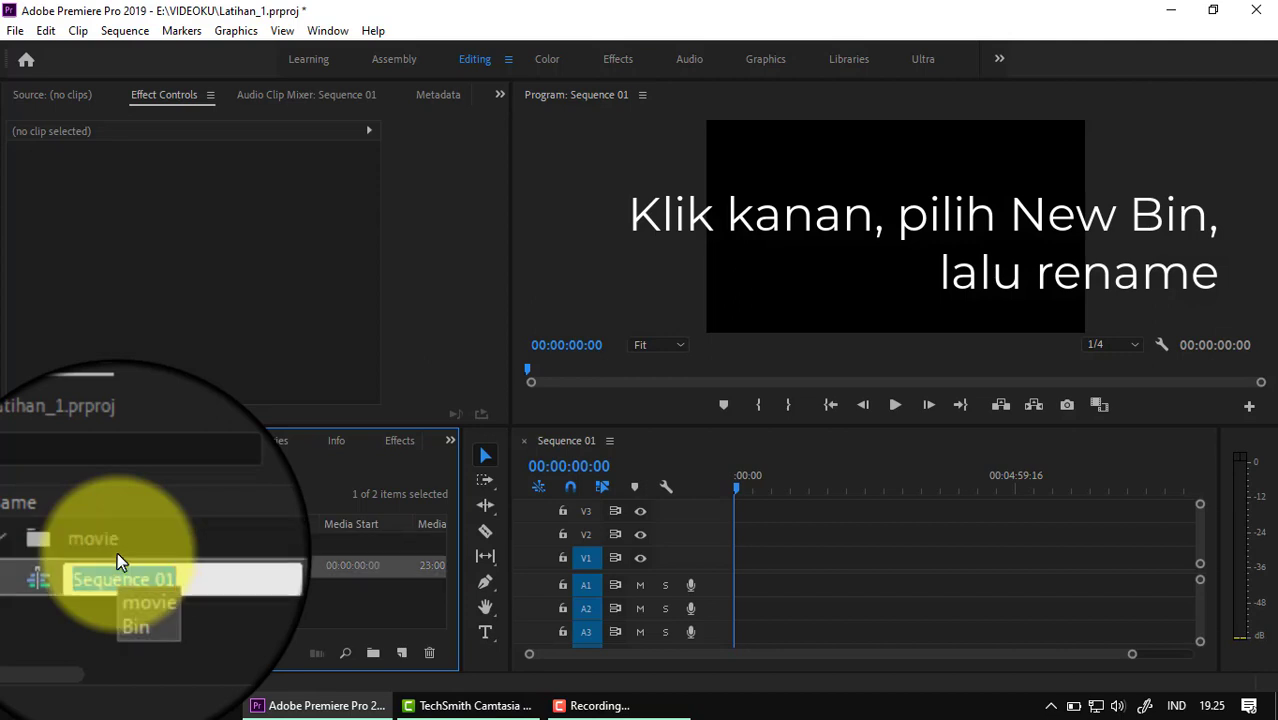
click(183, 605)
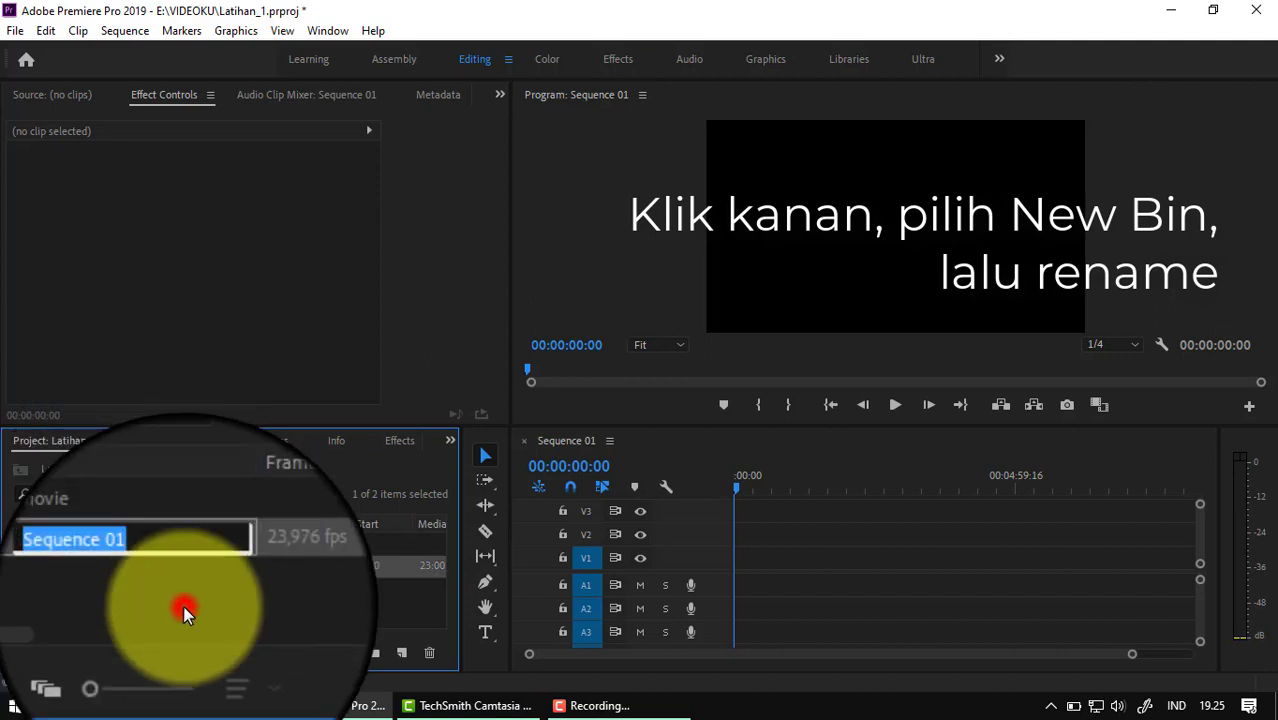
Create a second new bin in the project and name it pics
right_click(93, 605)
click(155, 301)
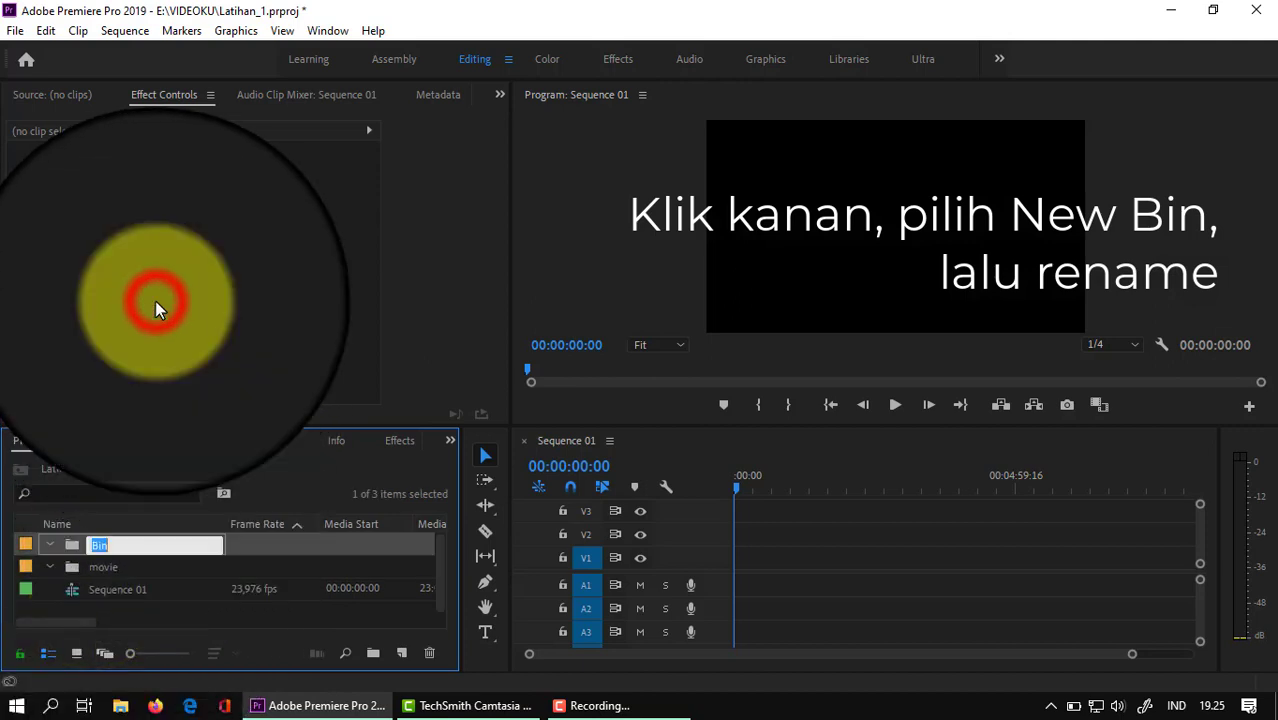
text(pics)
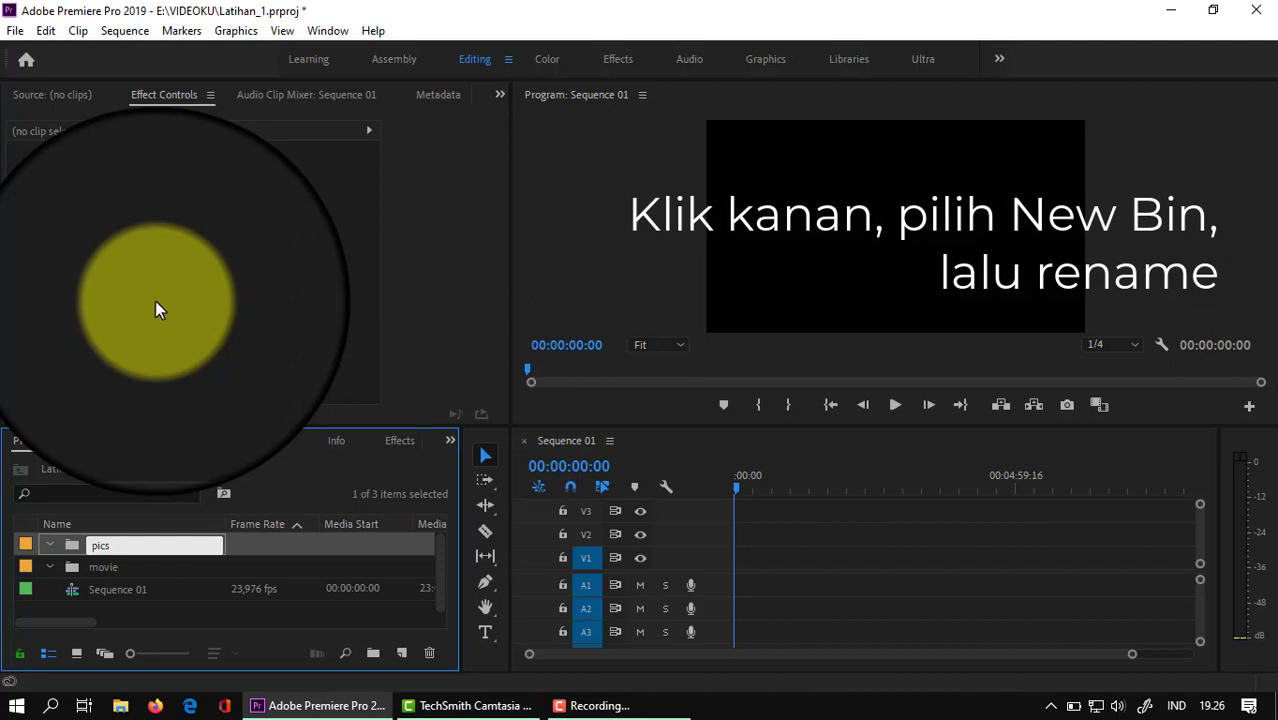
key(Tab)
Create another bin named sounds alongside the movie and pics bins
click(105, 607)
right_click(105, 607)
click(161, 300)
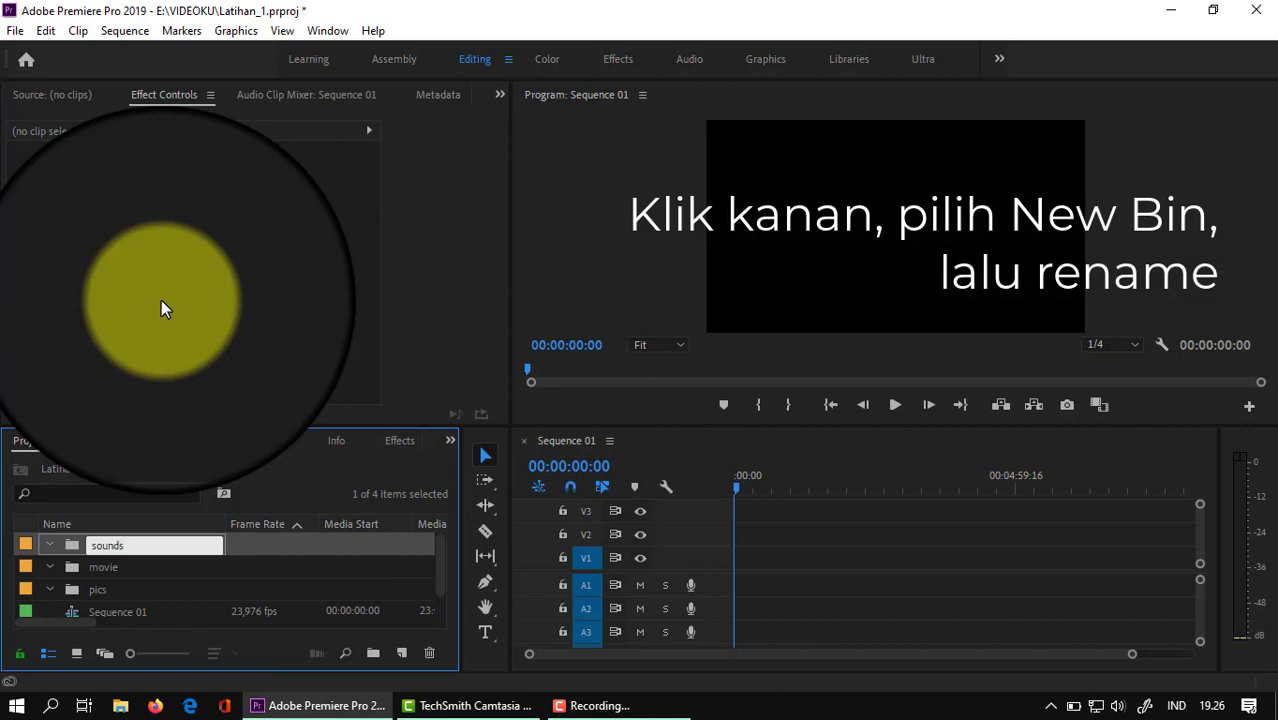
key(Tab)
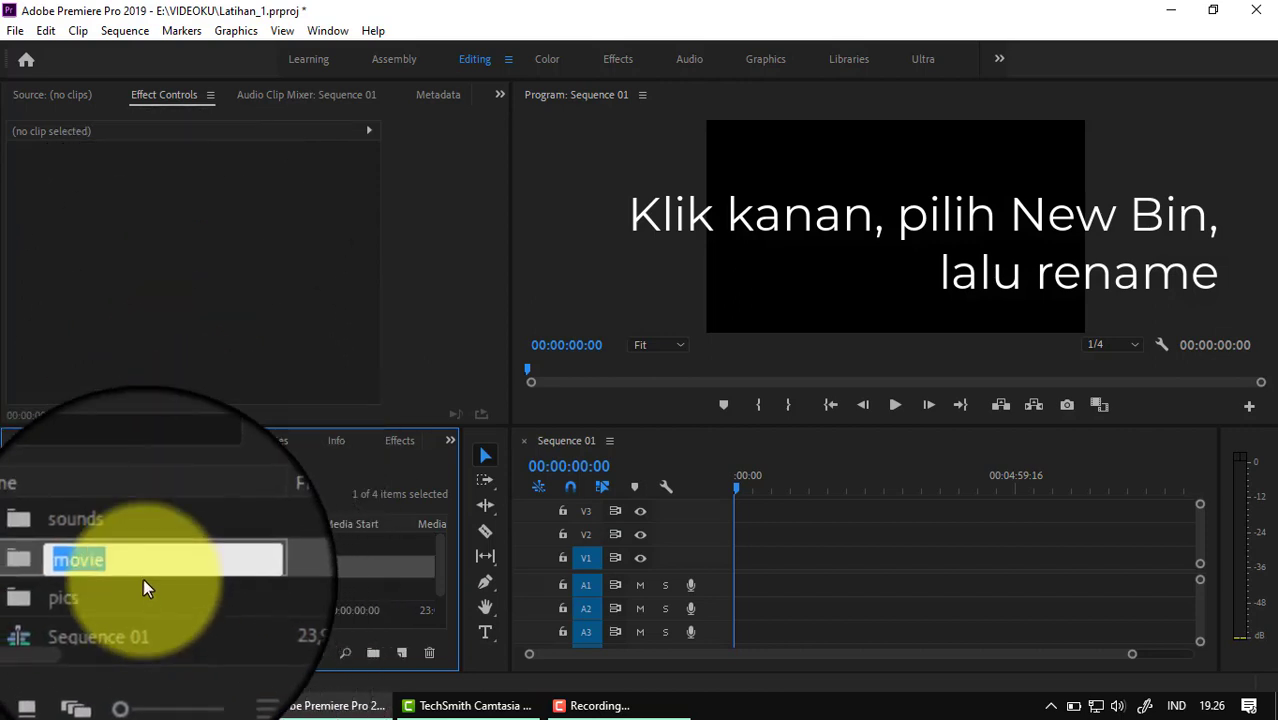
click(134, 547)
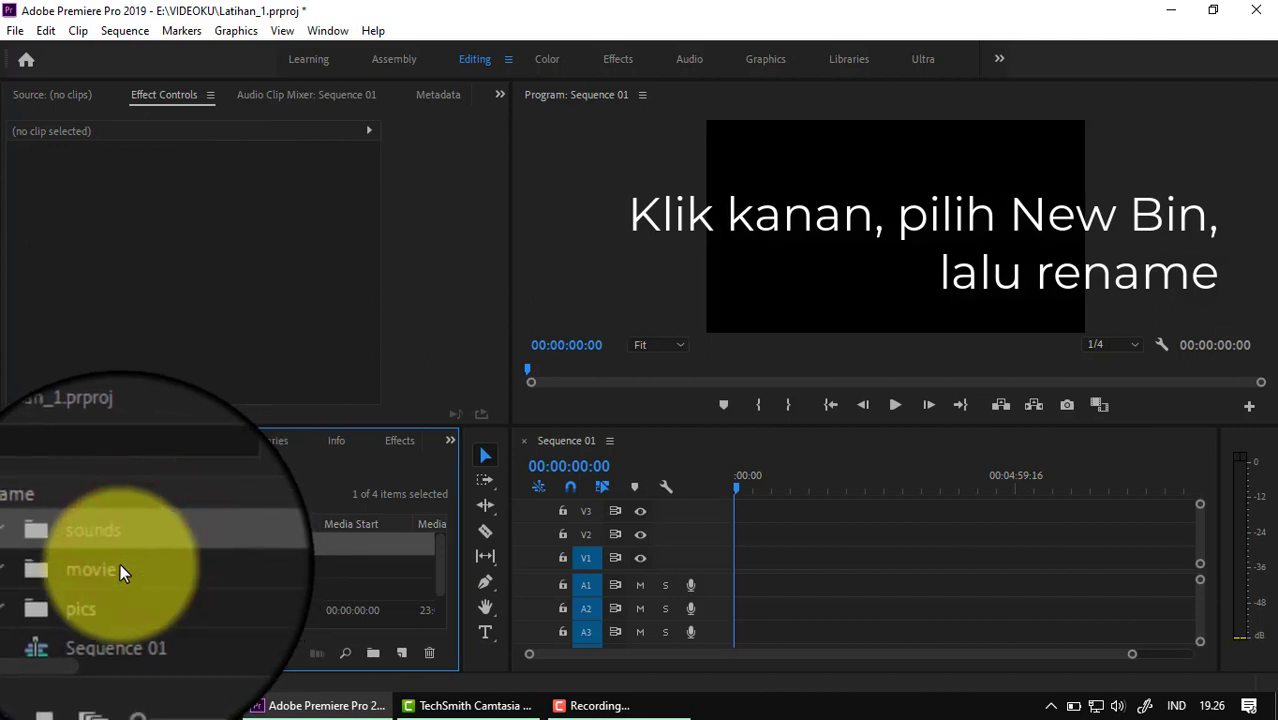
click(120, 564)
click(102, 590)
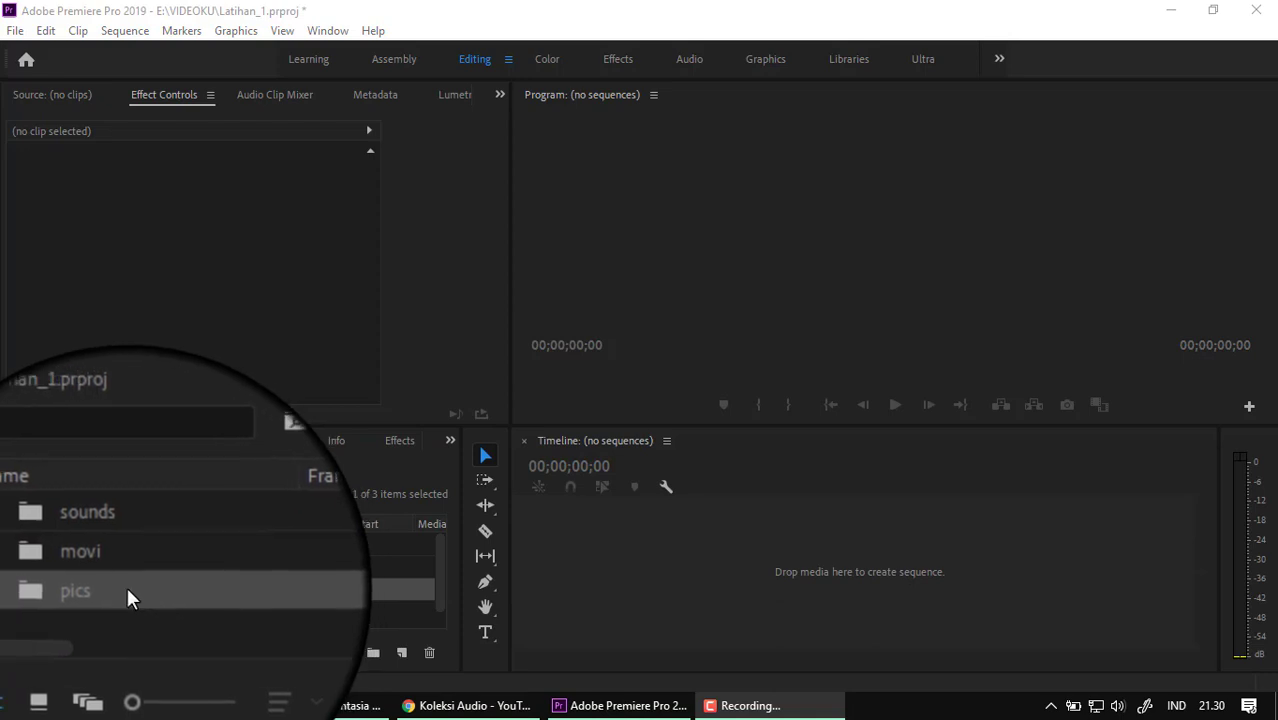
Import the bgrn-travel-frame image from the Pictures folder into the pics bin and collapse the bin
right_click(132, 588)
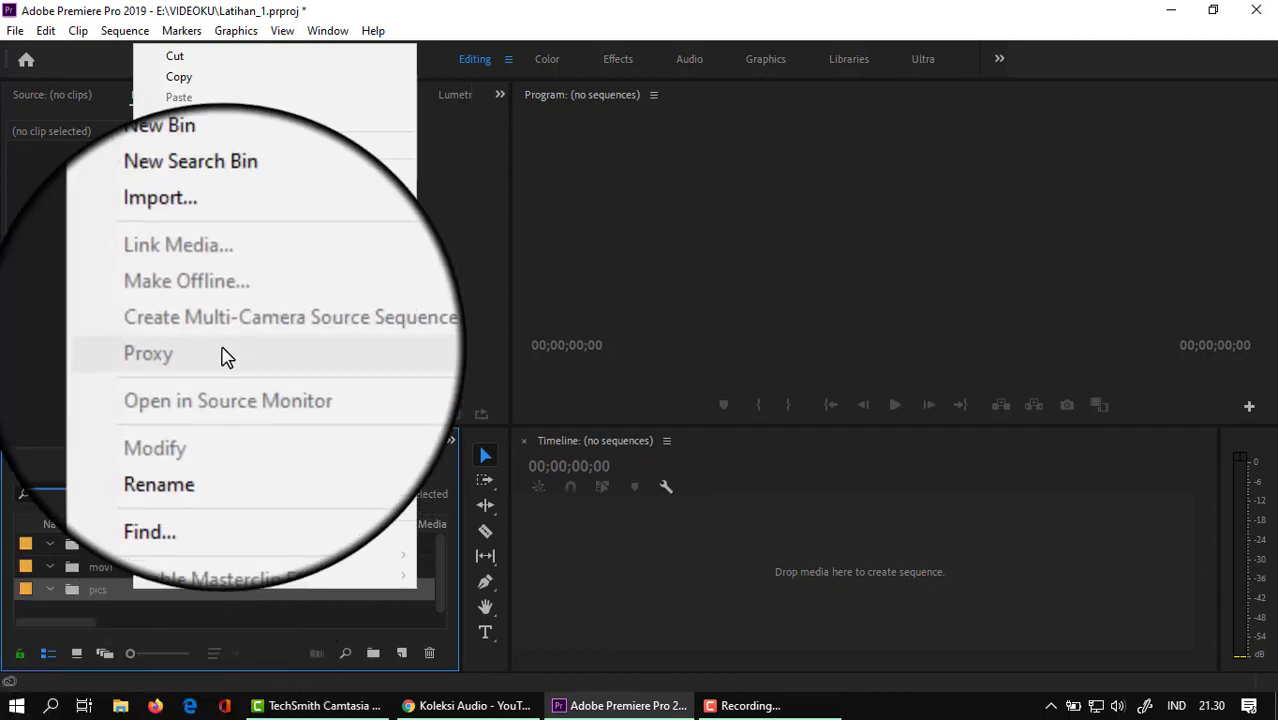
click(212, 266)
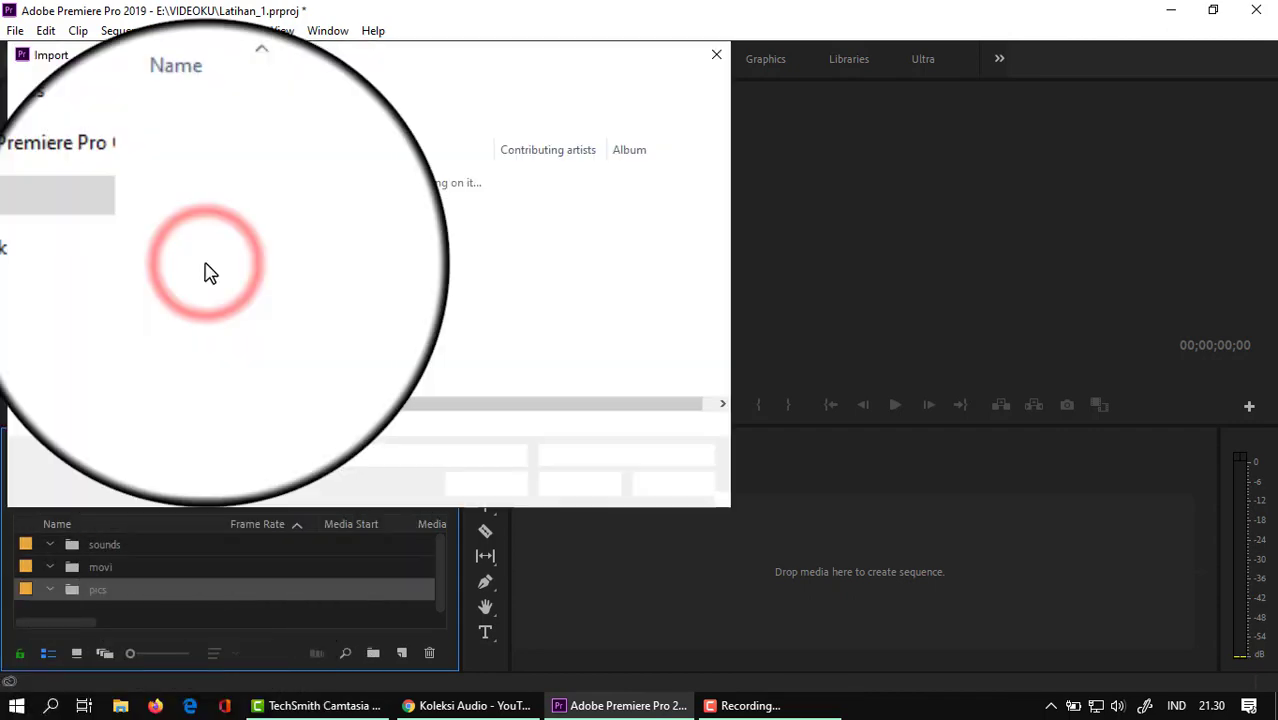
click(78, 305)
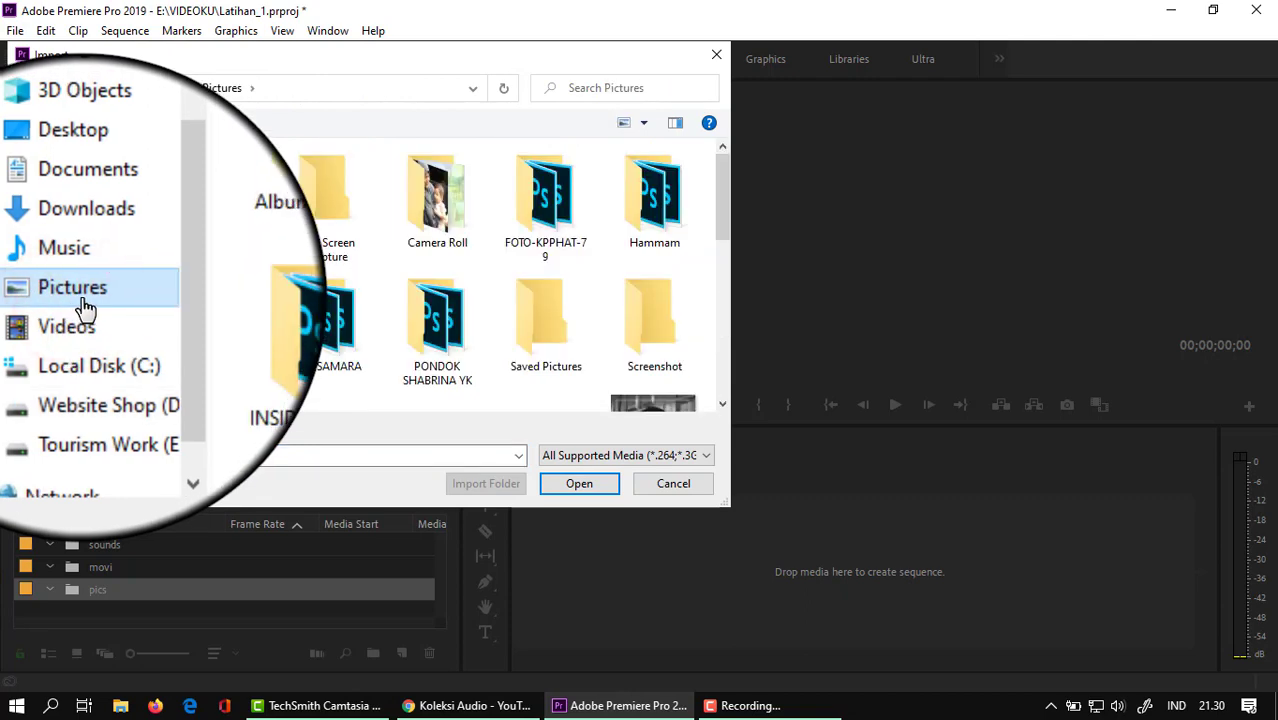
scroll(548, 313, down, 5)
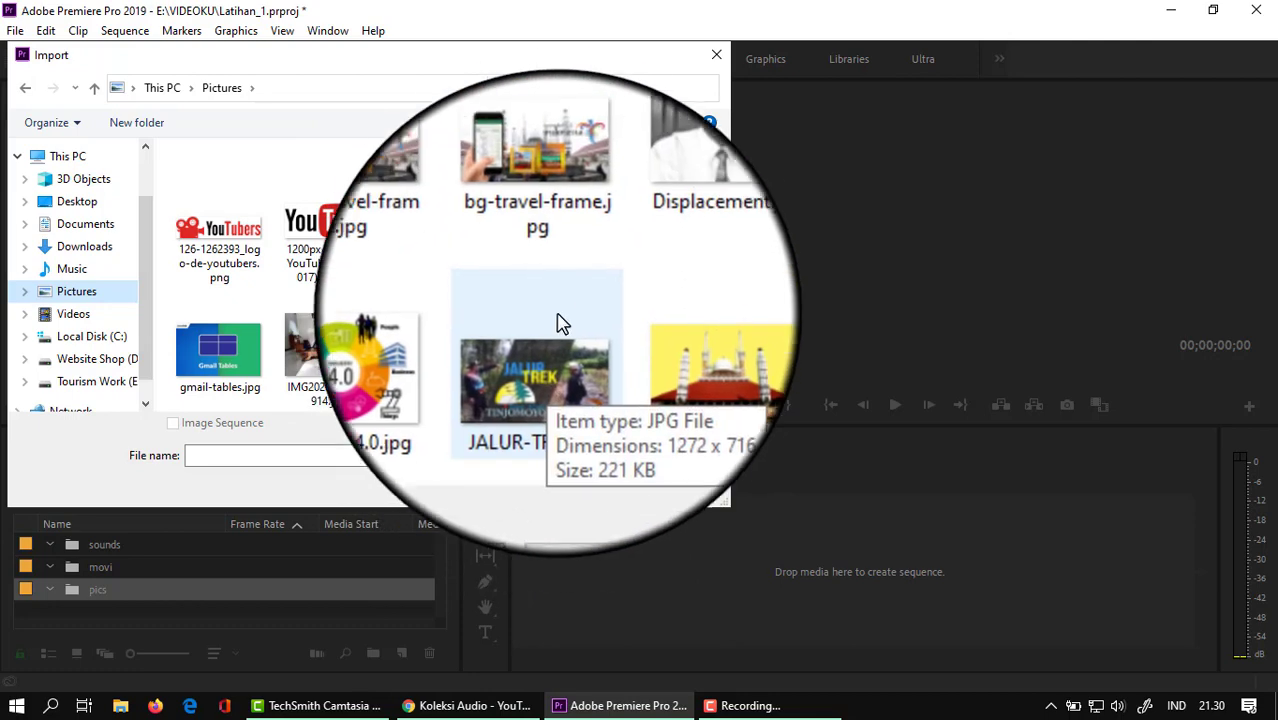
click(437, 215)
click(562, 491)
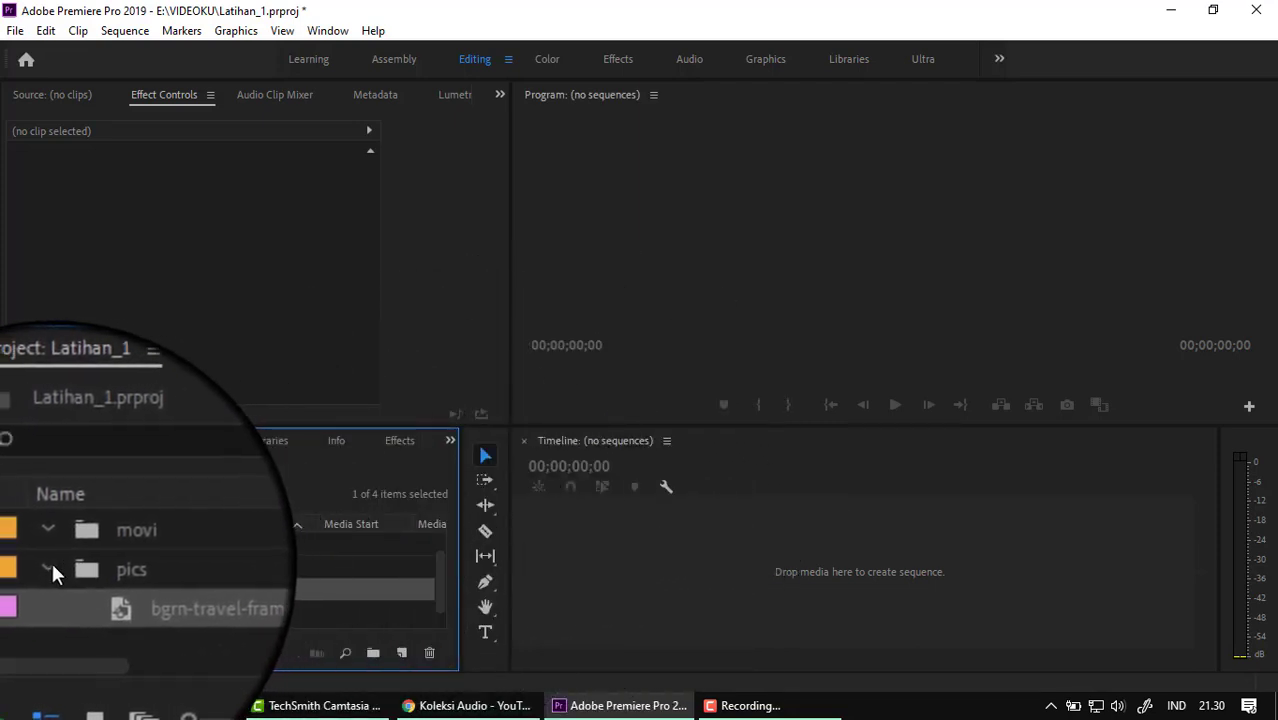
click(49, 564)
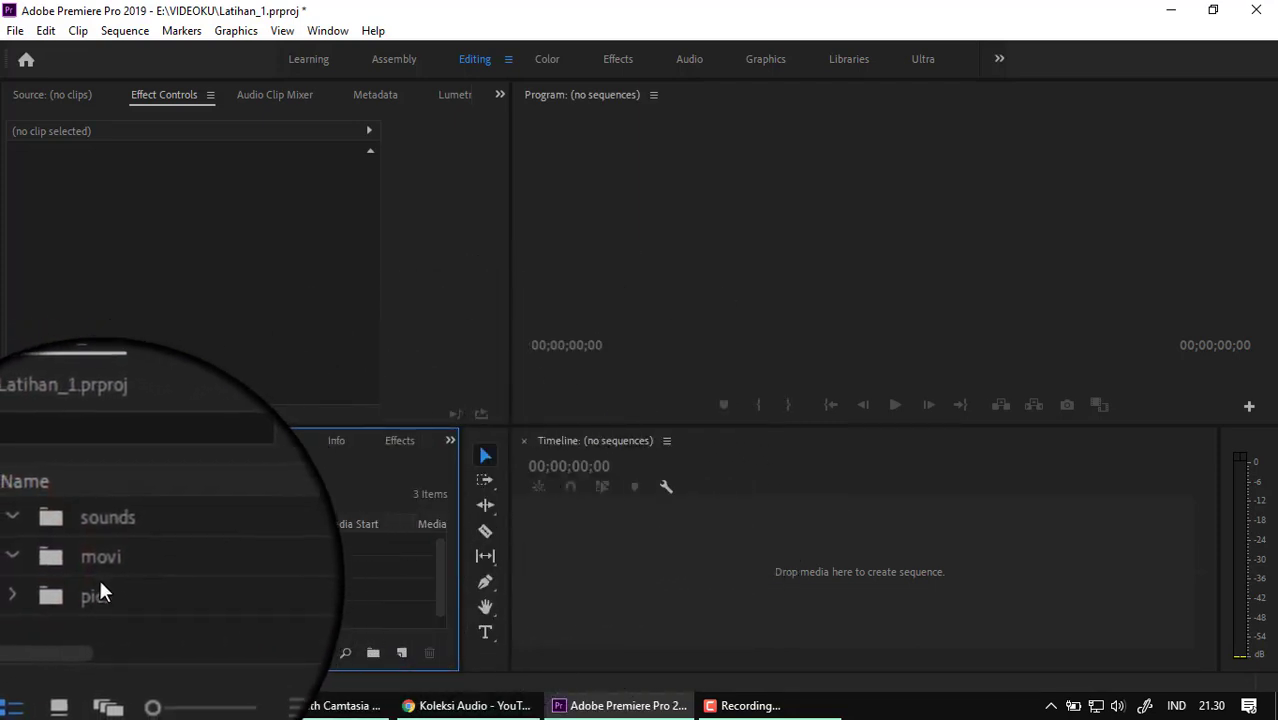
Import the video edo_mesastila.MP4 from the MESASTILA folder inside ZY Play on drive C into the movi bin
click(97, 563)
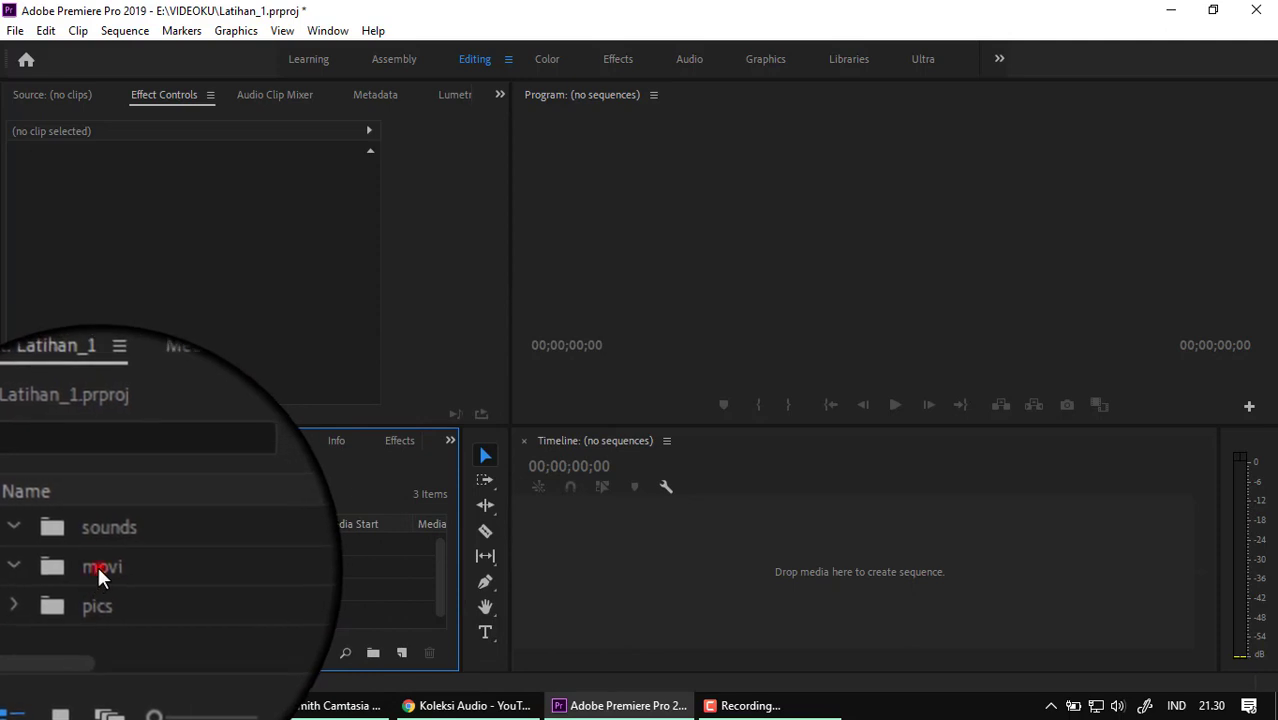
right_click(160, 566)
click(236, 242)
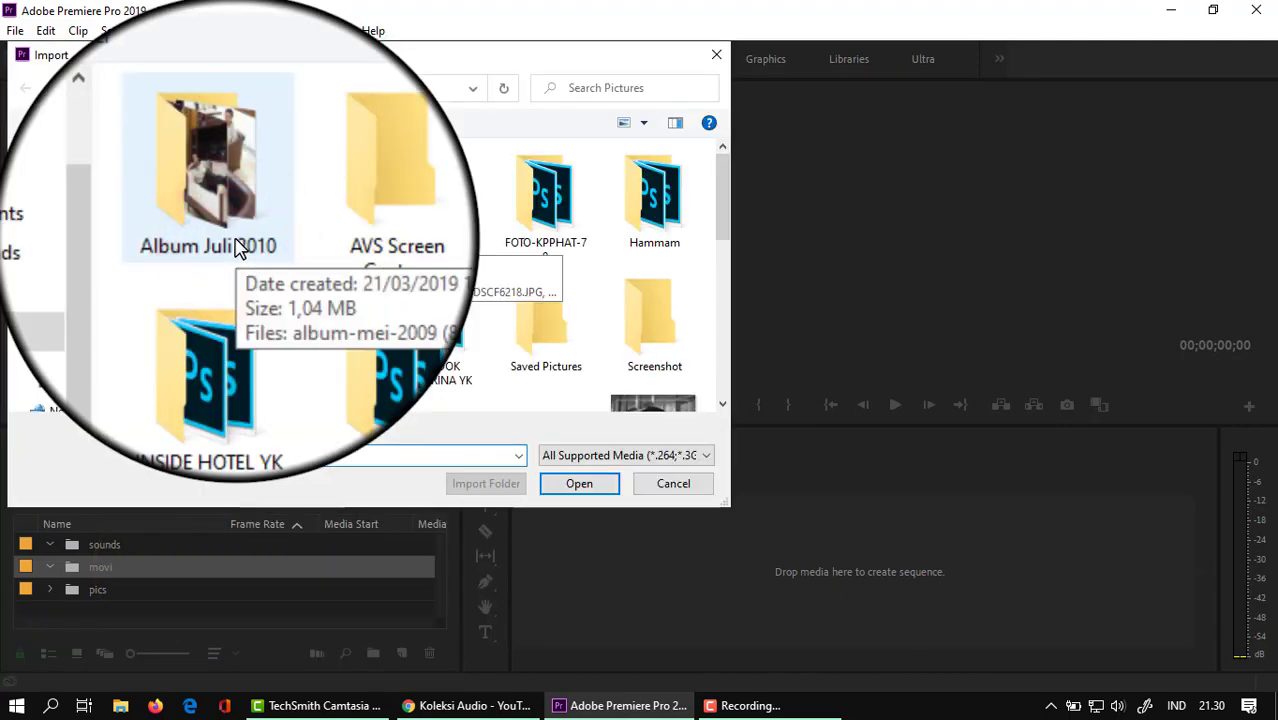
click(104, 340)
double_click(208, 305)
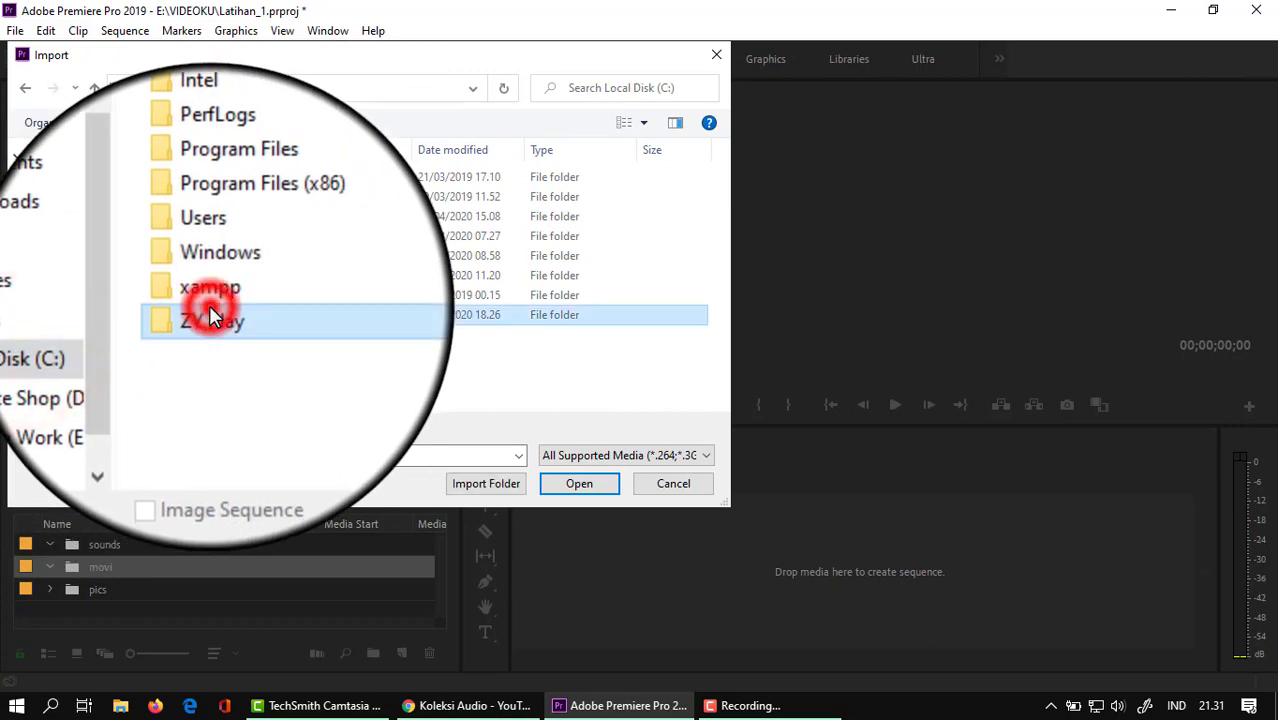
click(210, 316)
double_click(335, 225)
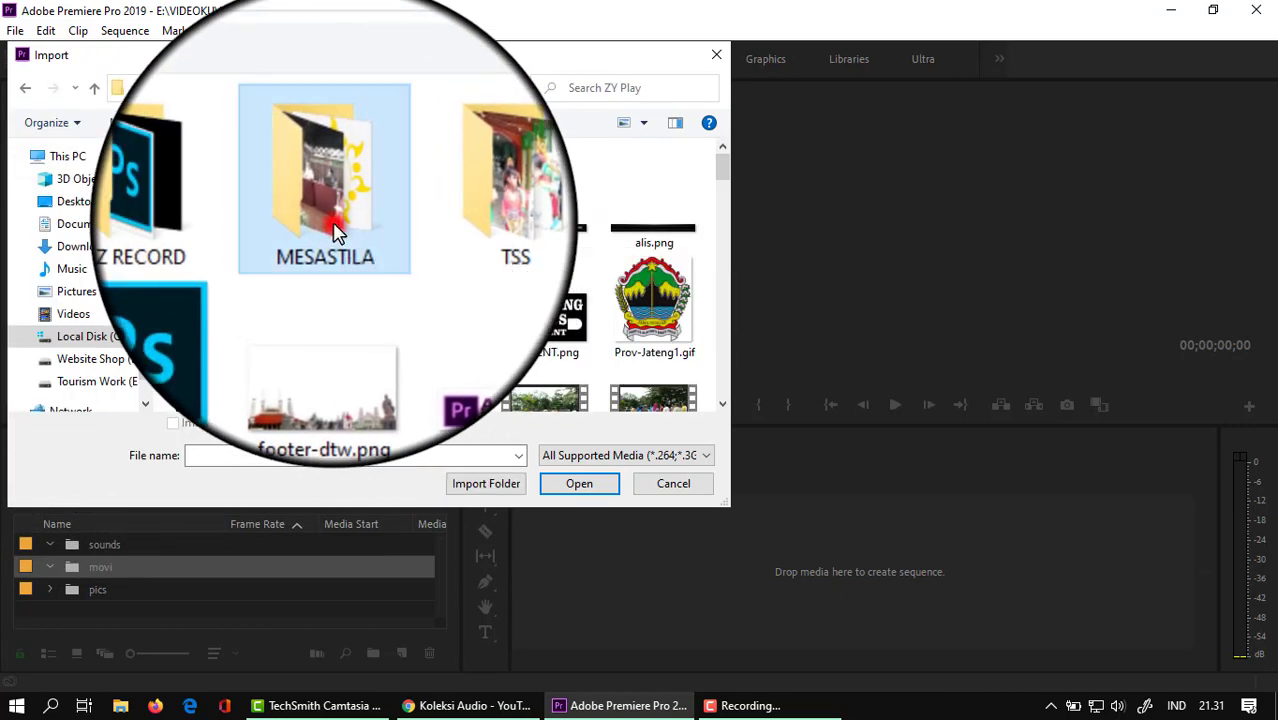
click(212, 215)
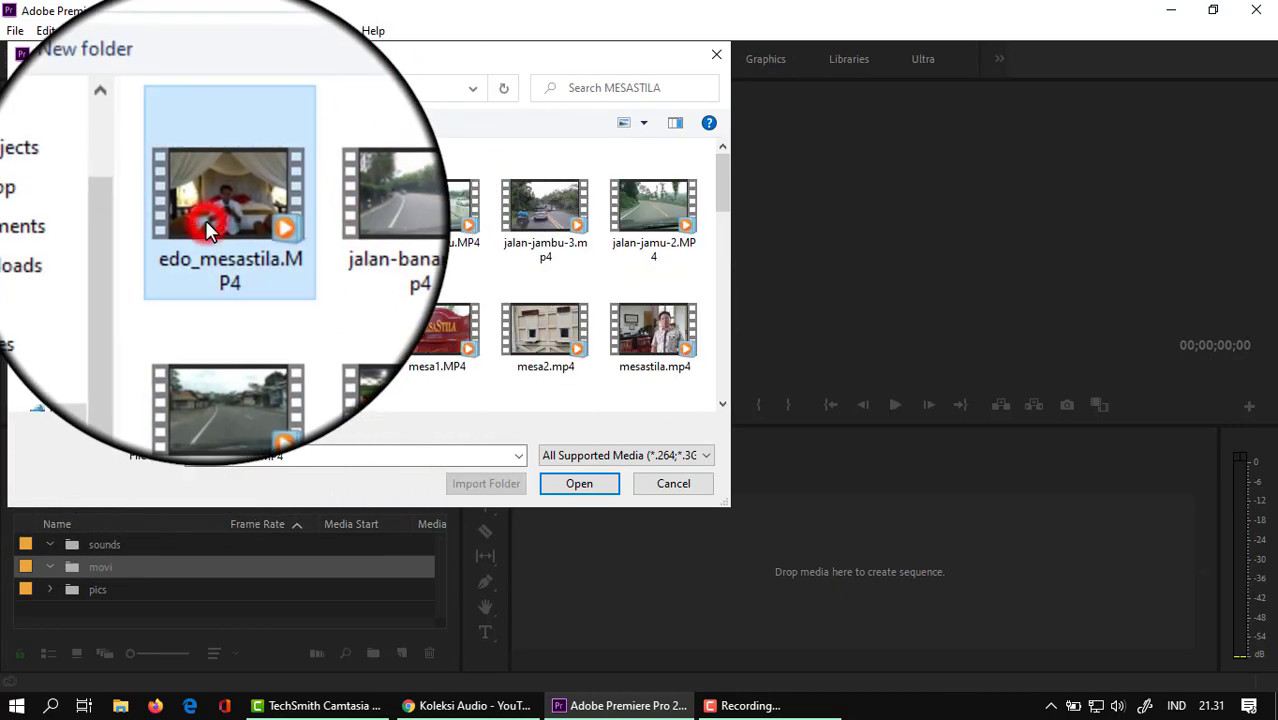
click(575, 485)
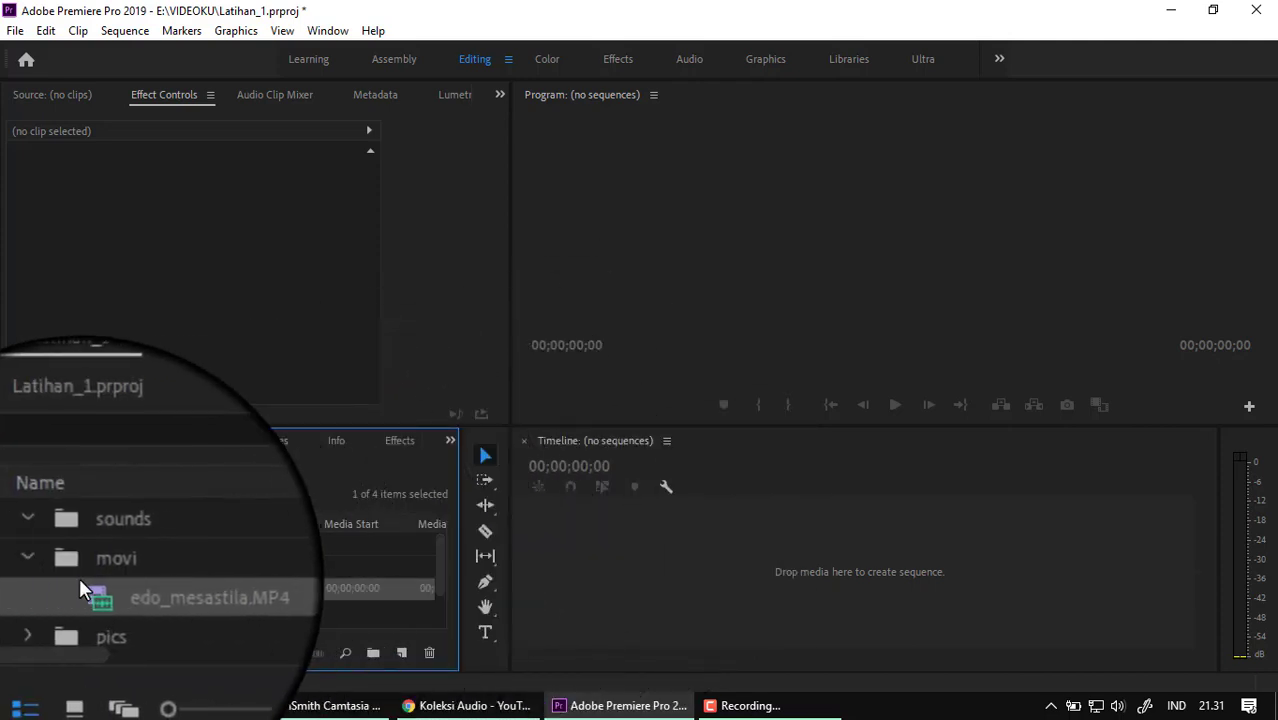
Switch to the YouTube audio library in Chrome and look through its genre, instrument and duration filter options
click(110, 550)
right_click(110, 550)
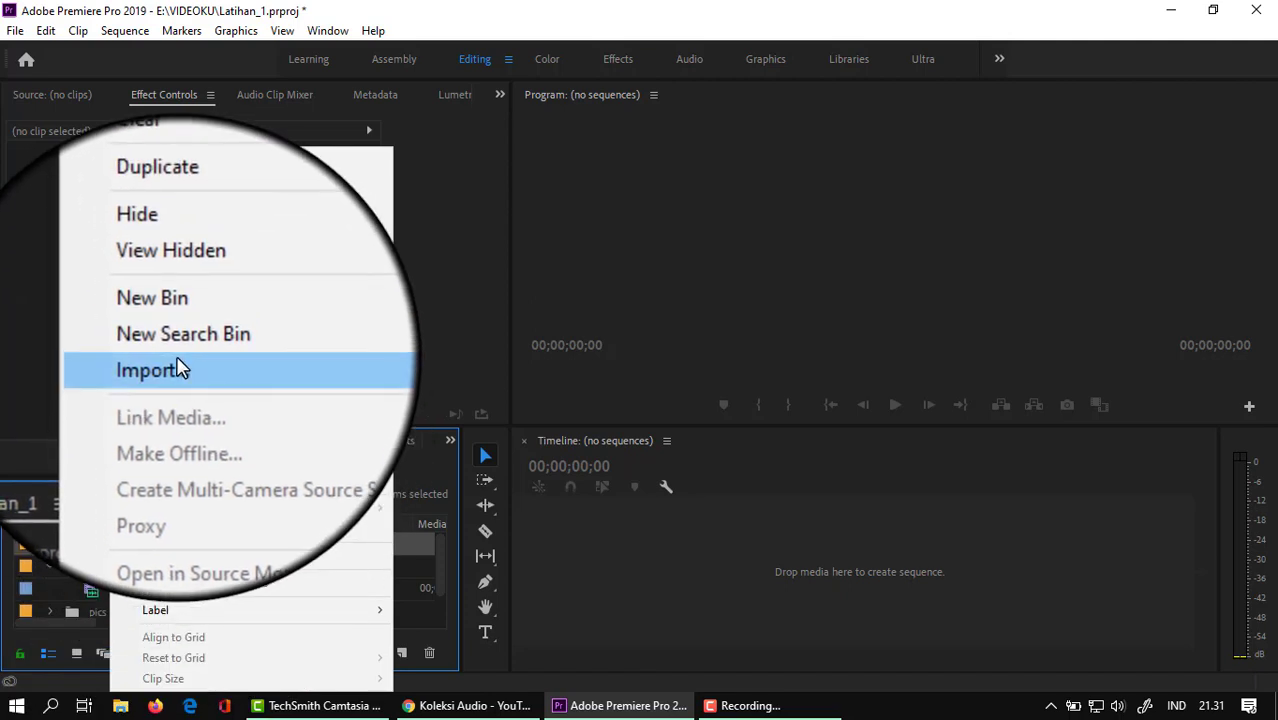
click(463, 706)
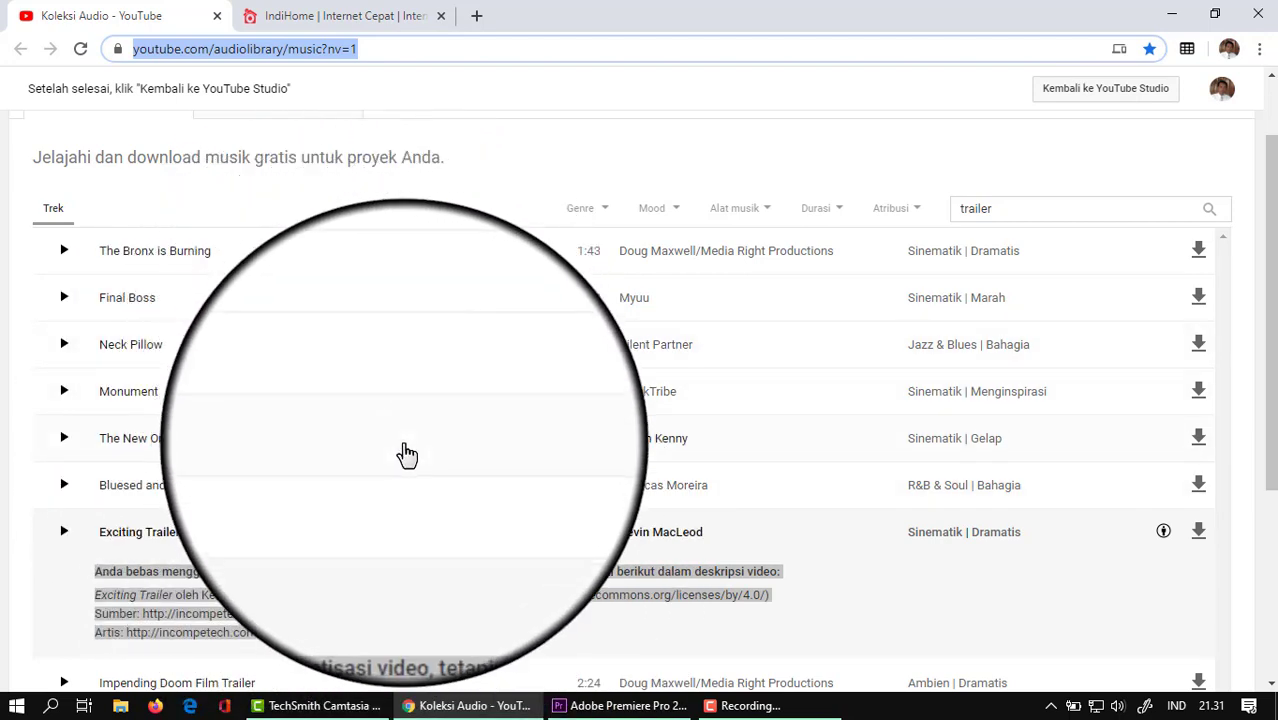
scroll(407, 455, up, 1)
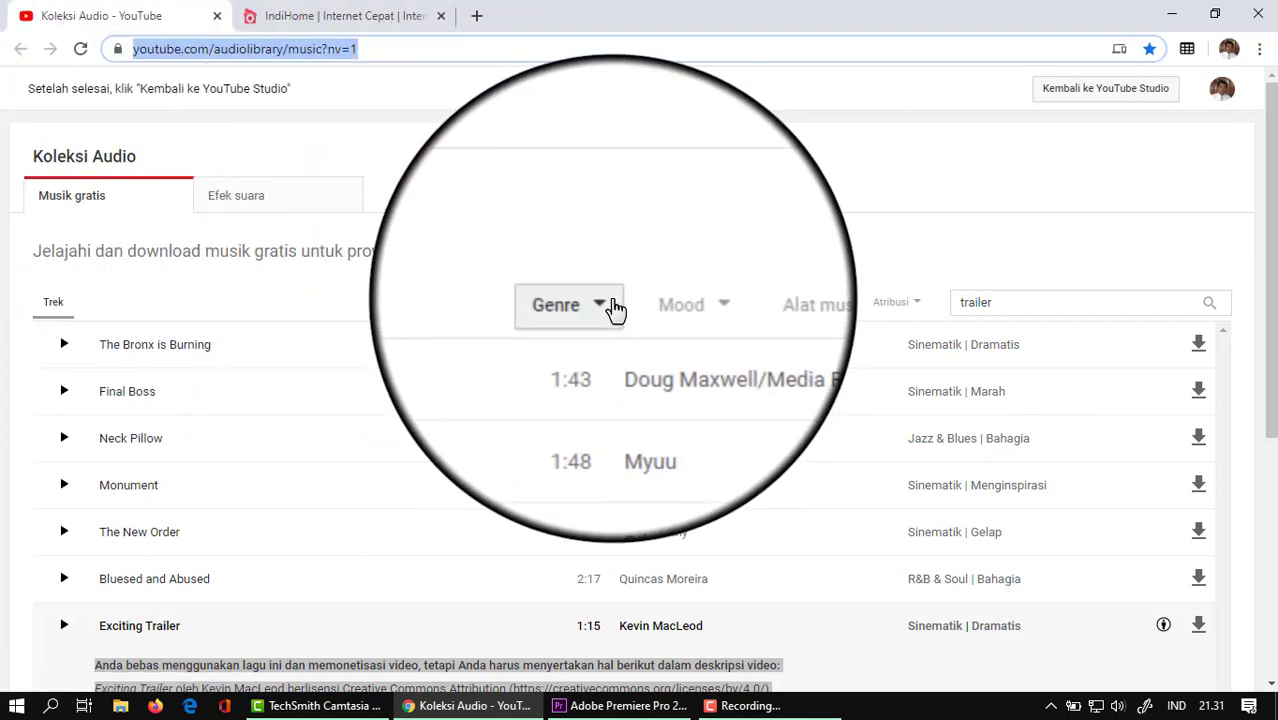
click(612, 304)
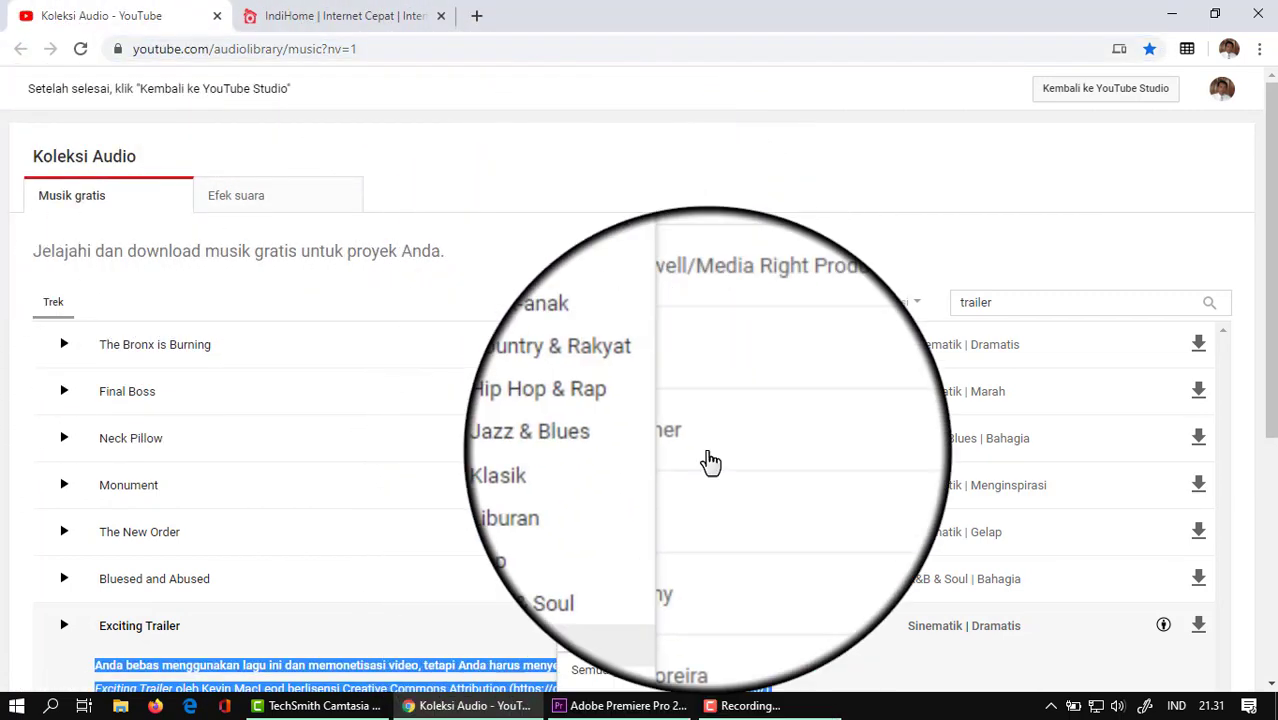
click(776, 306)
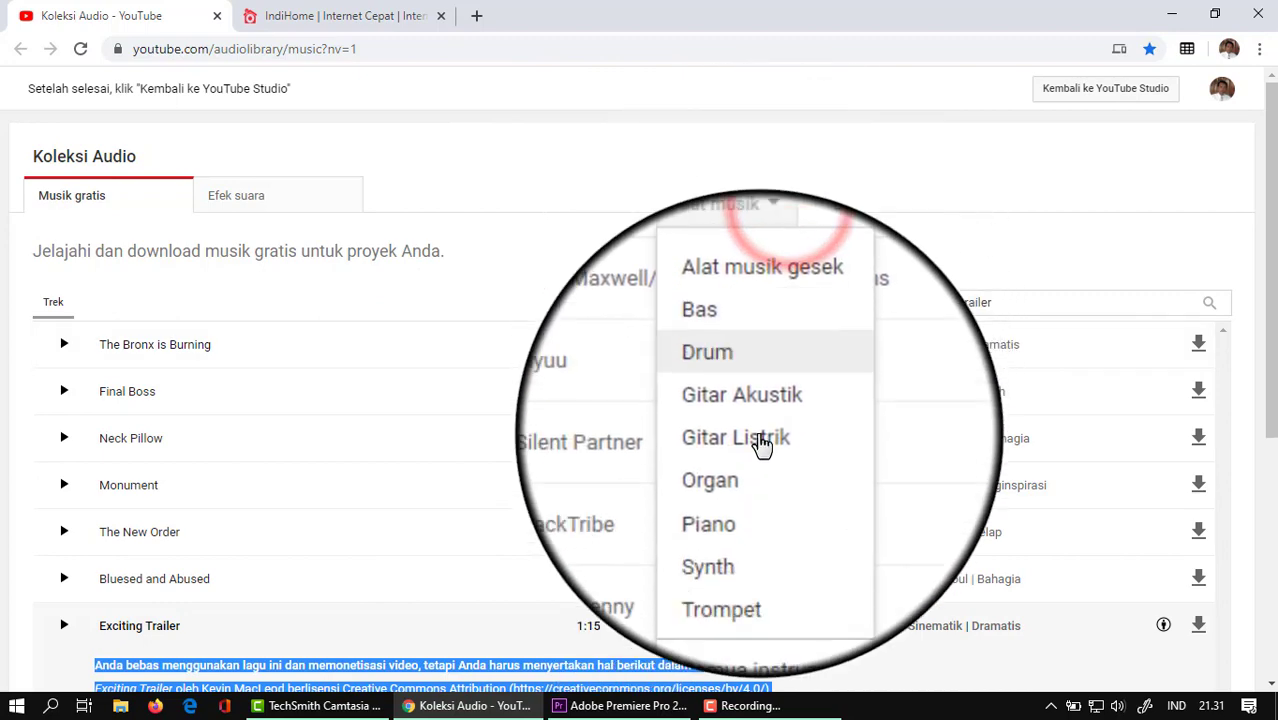
click(840, 306)
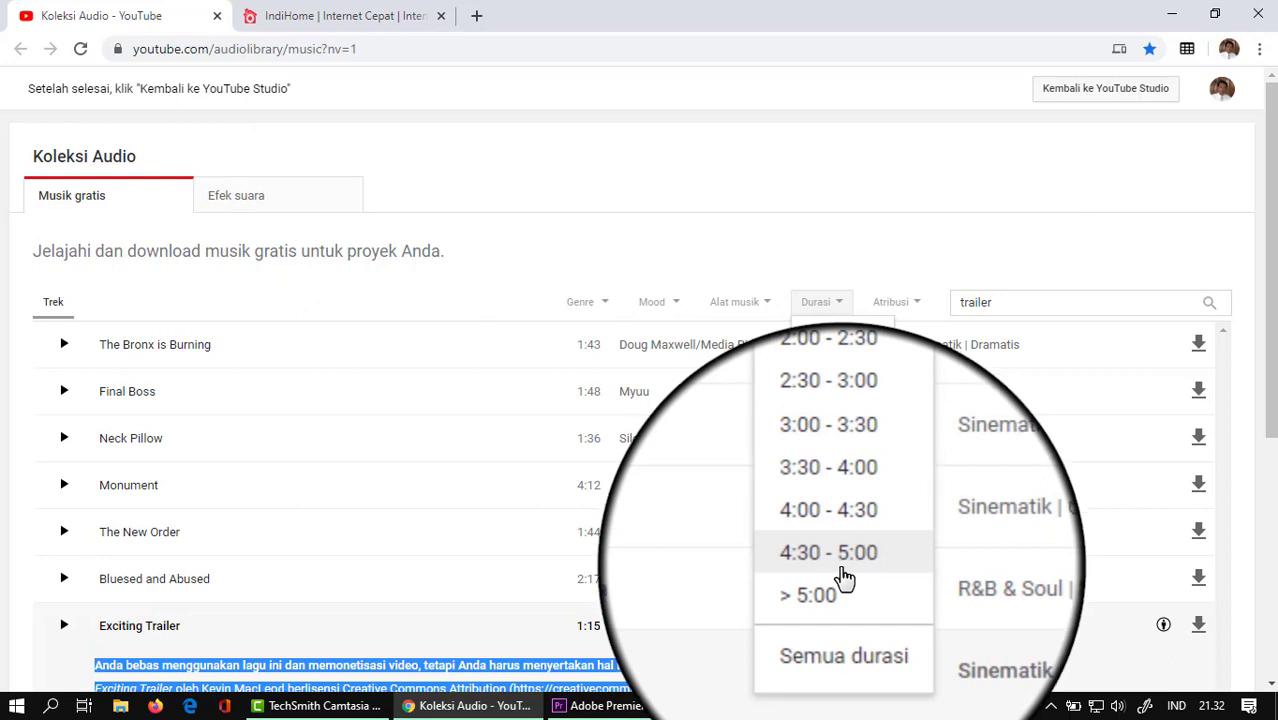
scroll(843, 578, up, 3)
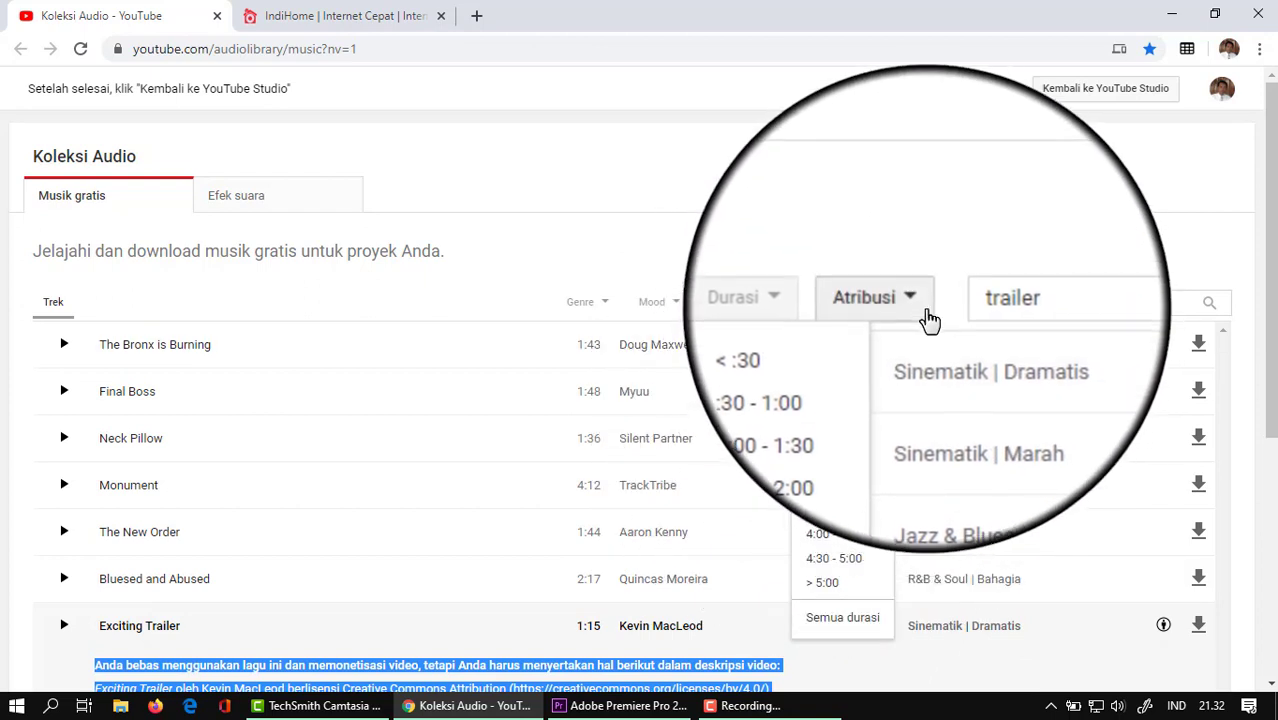
Filter the music tracks by "Tidak perlu atribusi" and preview the track Final Boss
click(925, 305)
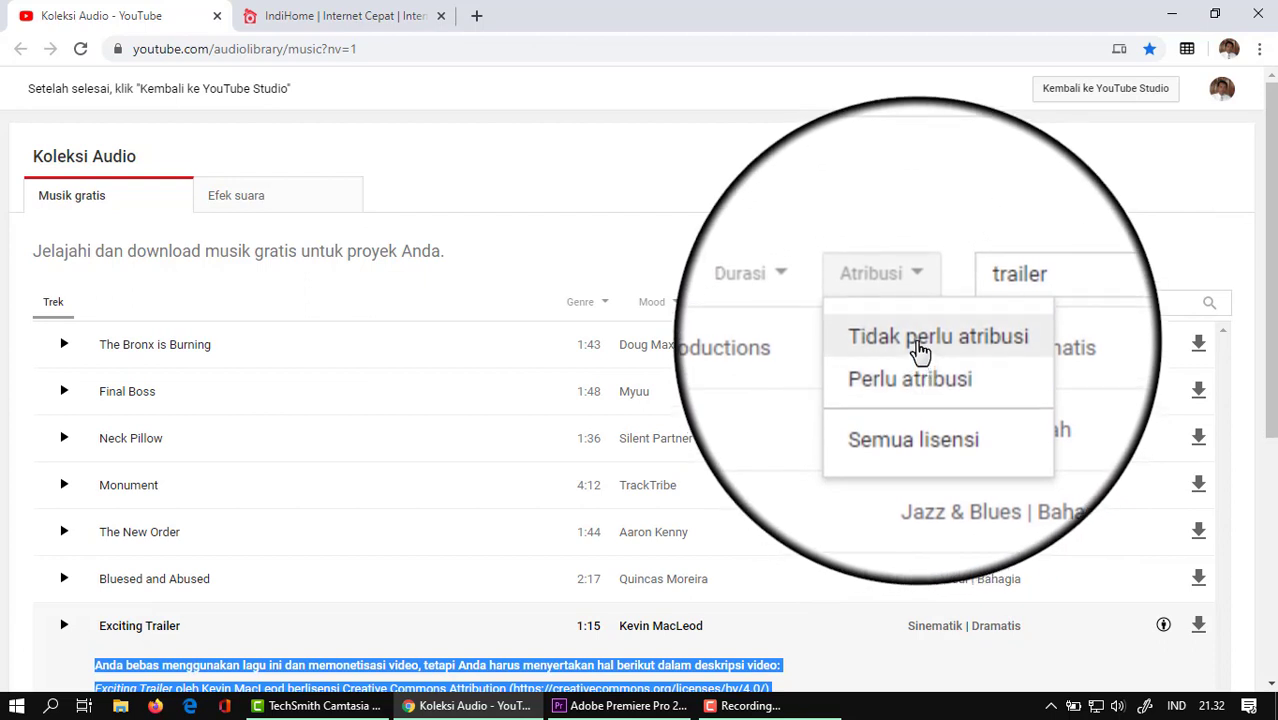
click(918, 345)
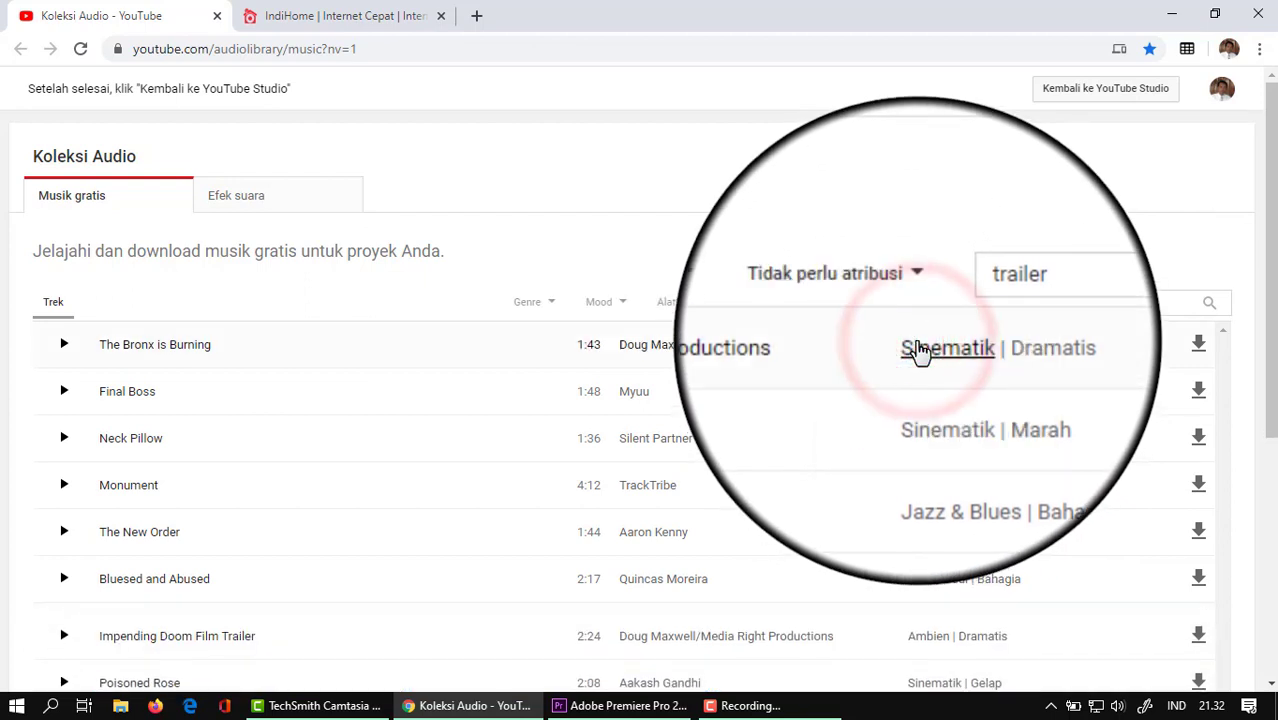
click(63, 391)
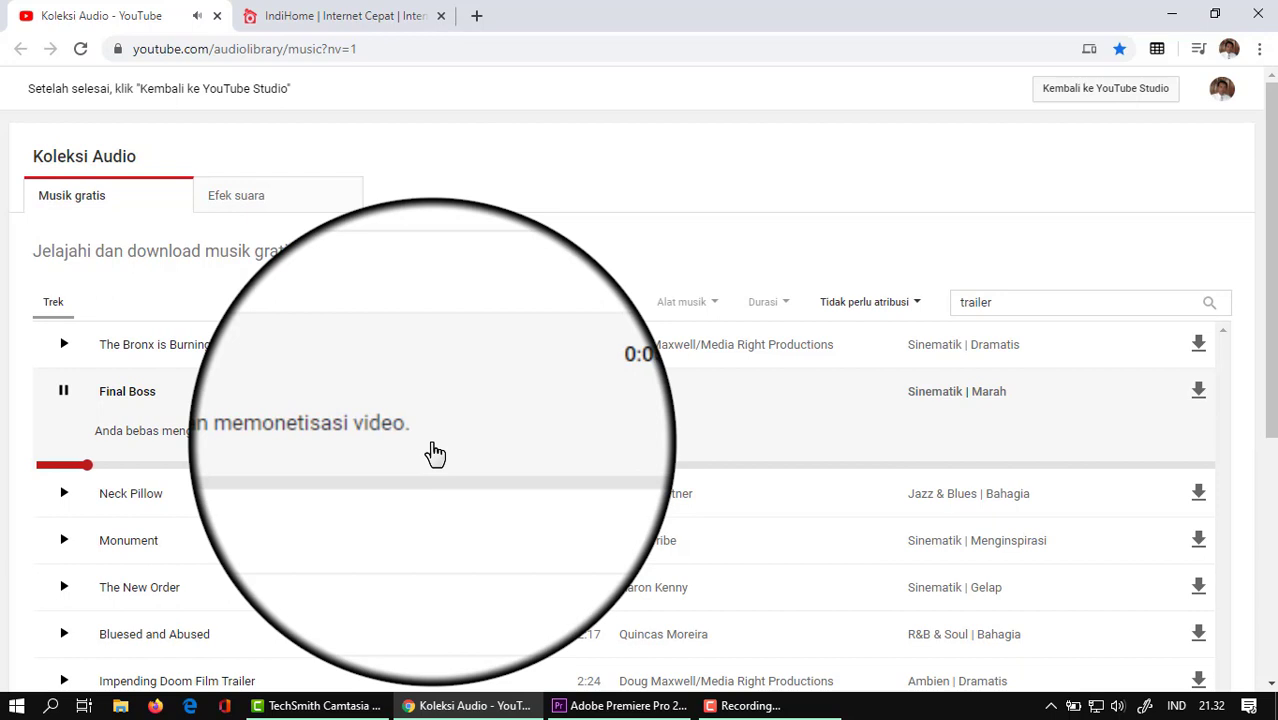
Change the attribution filter to "Perlu atribusi" and clear the trailer search term
click(914, 301)
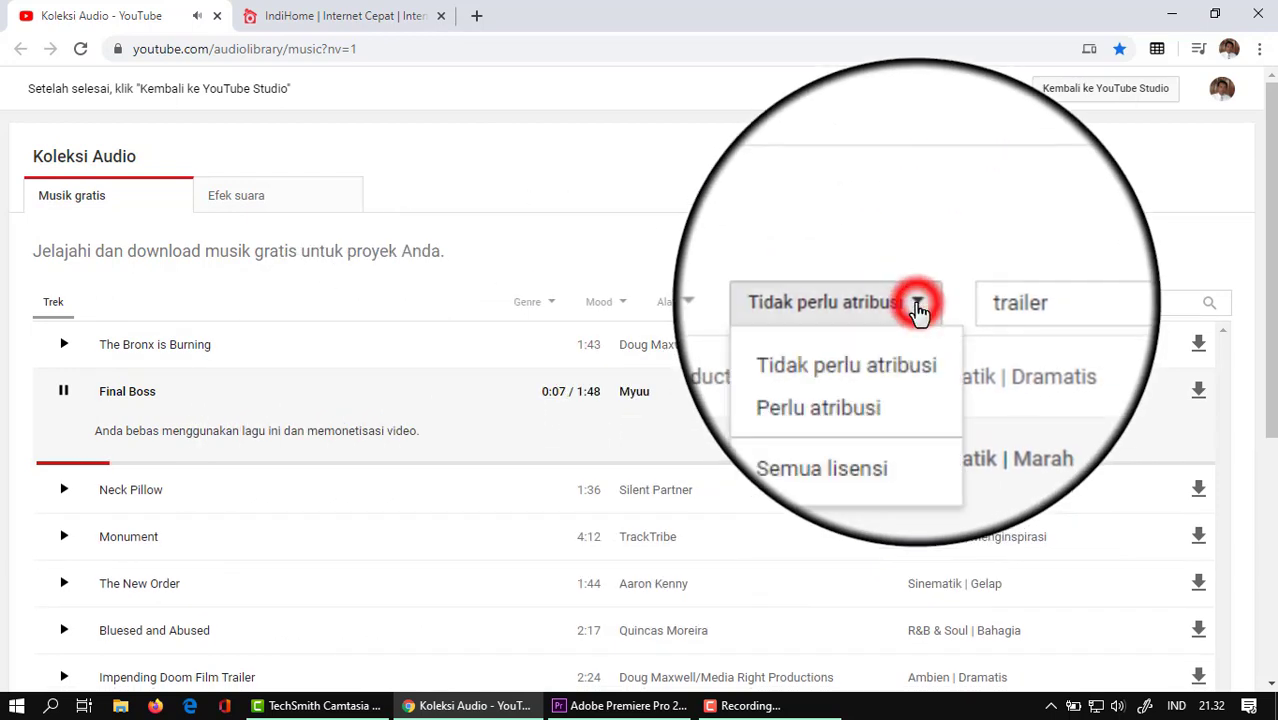
click(876, 372)
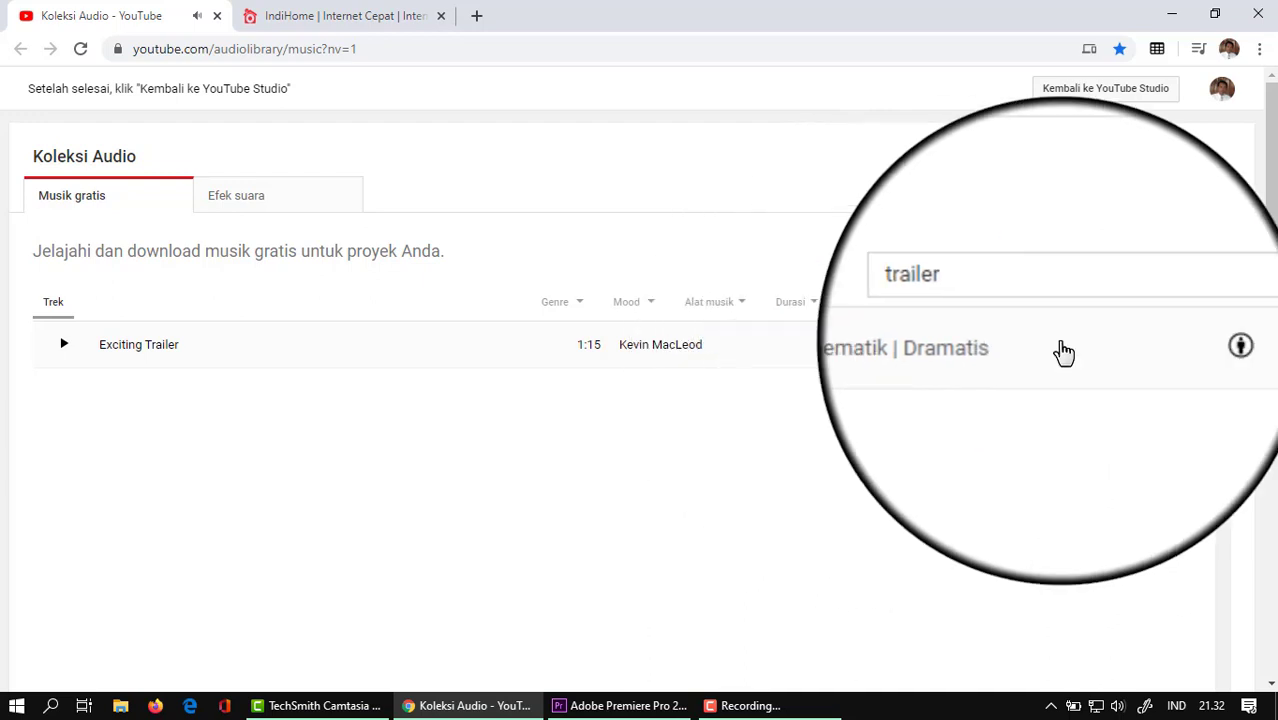
drag(1050, 305, 955, 306)
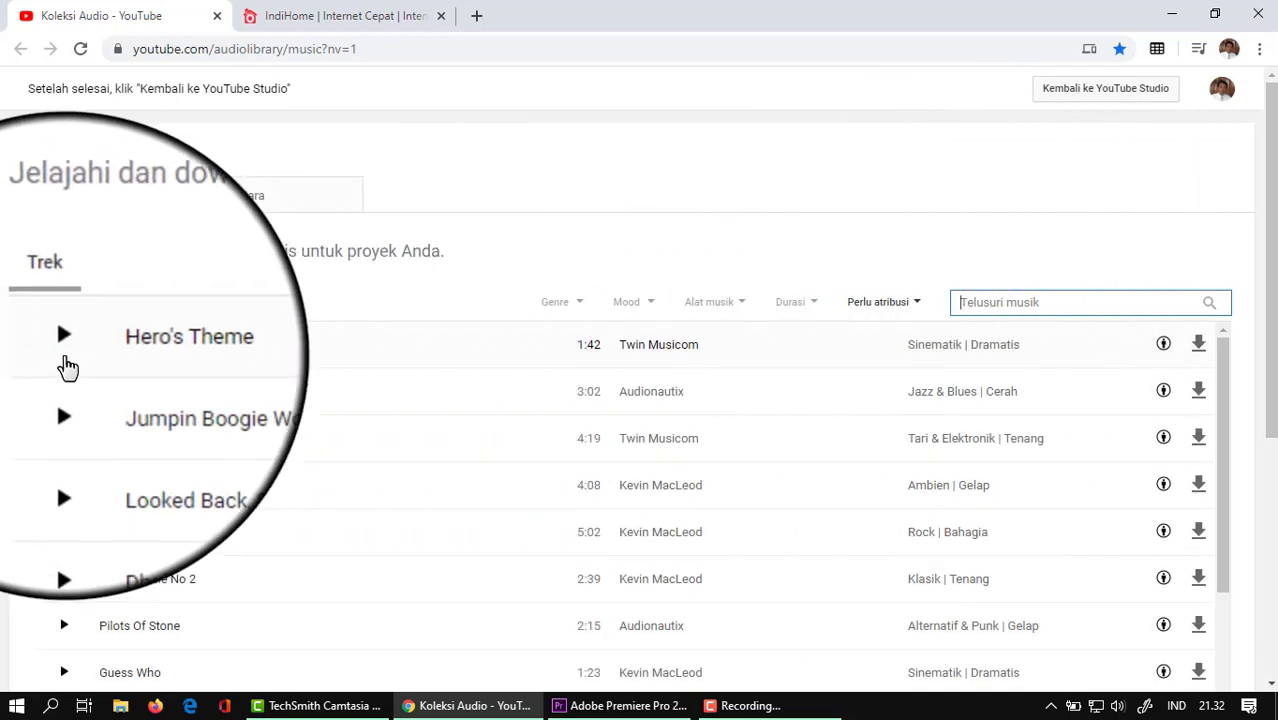
Preview the track Hero's Theme and highlight its attribution text, stopping playback and switching back to Premiere Pro
click(63, 344)
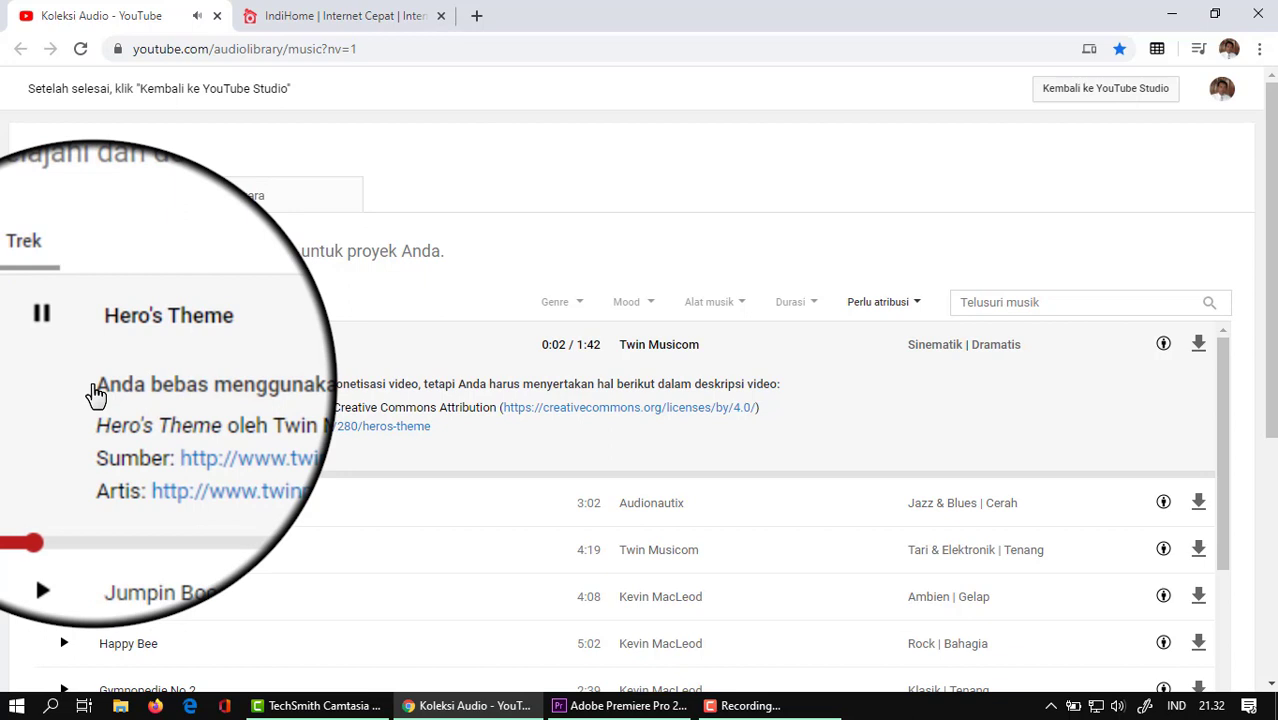
drag(96, 391, 293, 447)
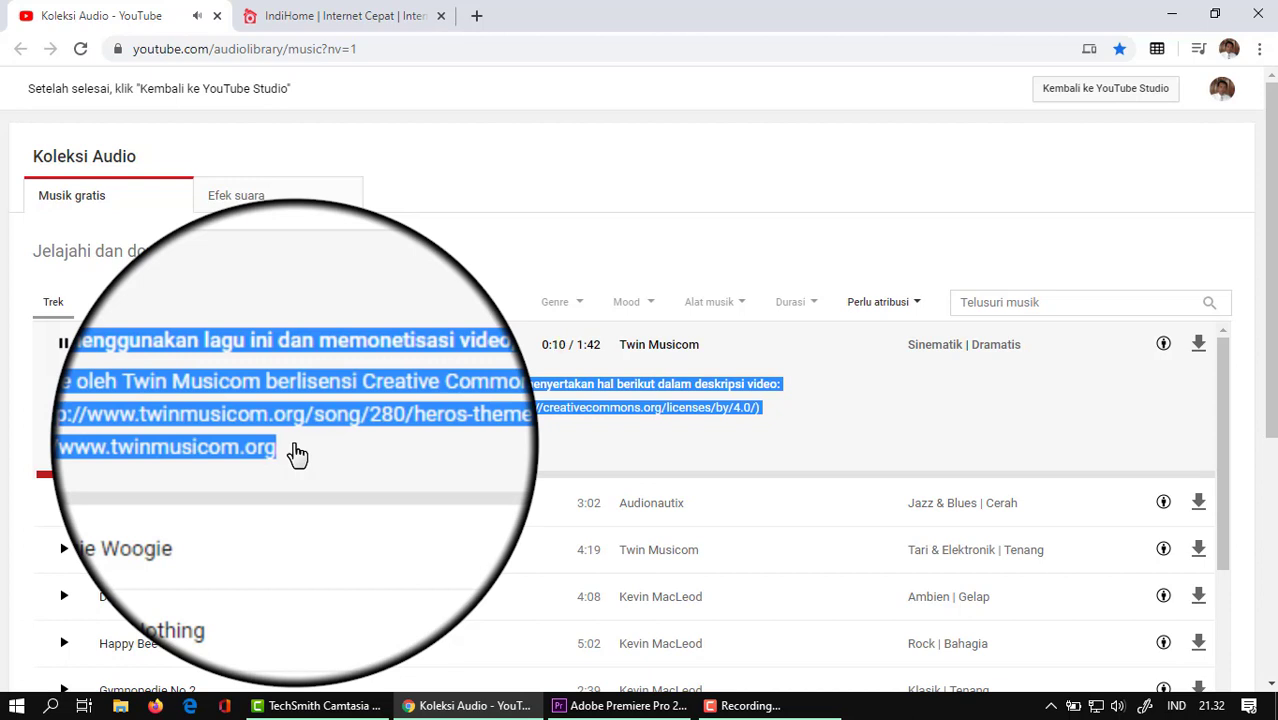
click(63, 346)
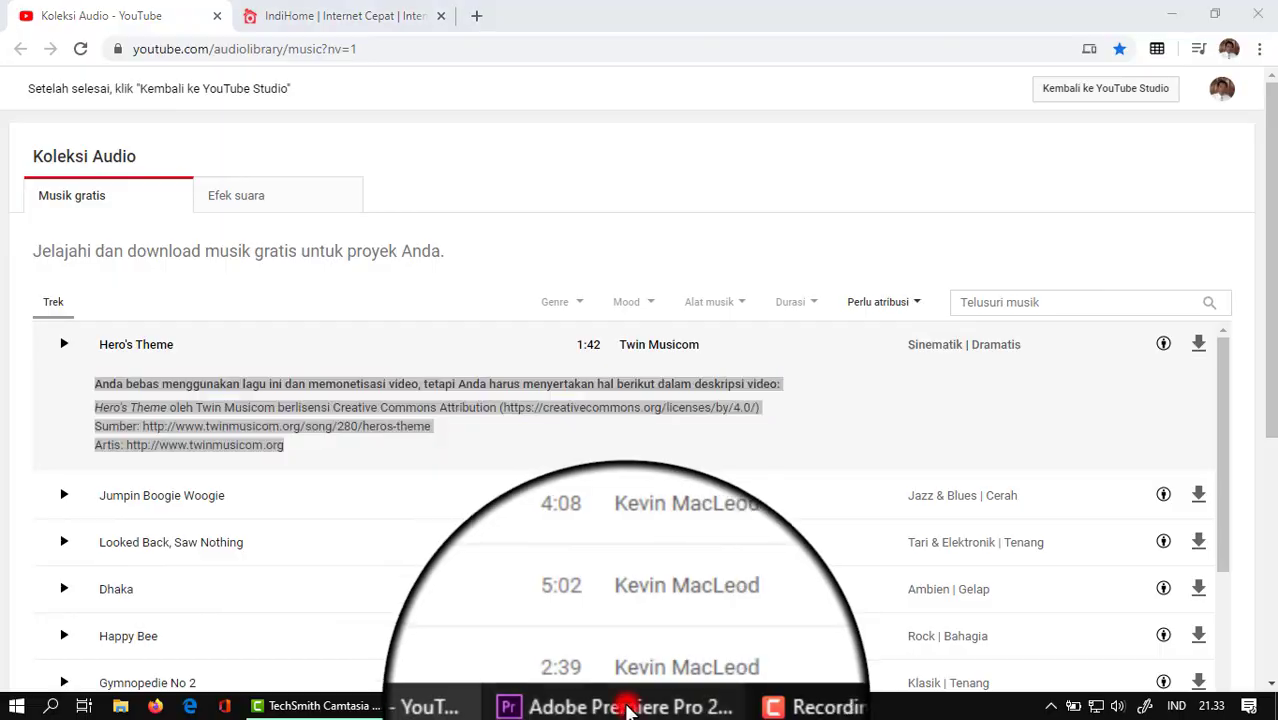
click(590, 708)
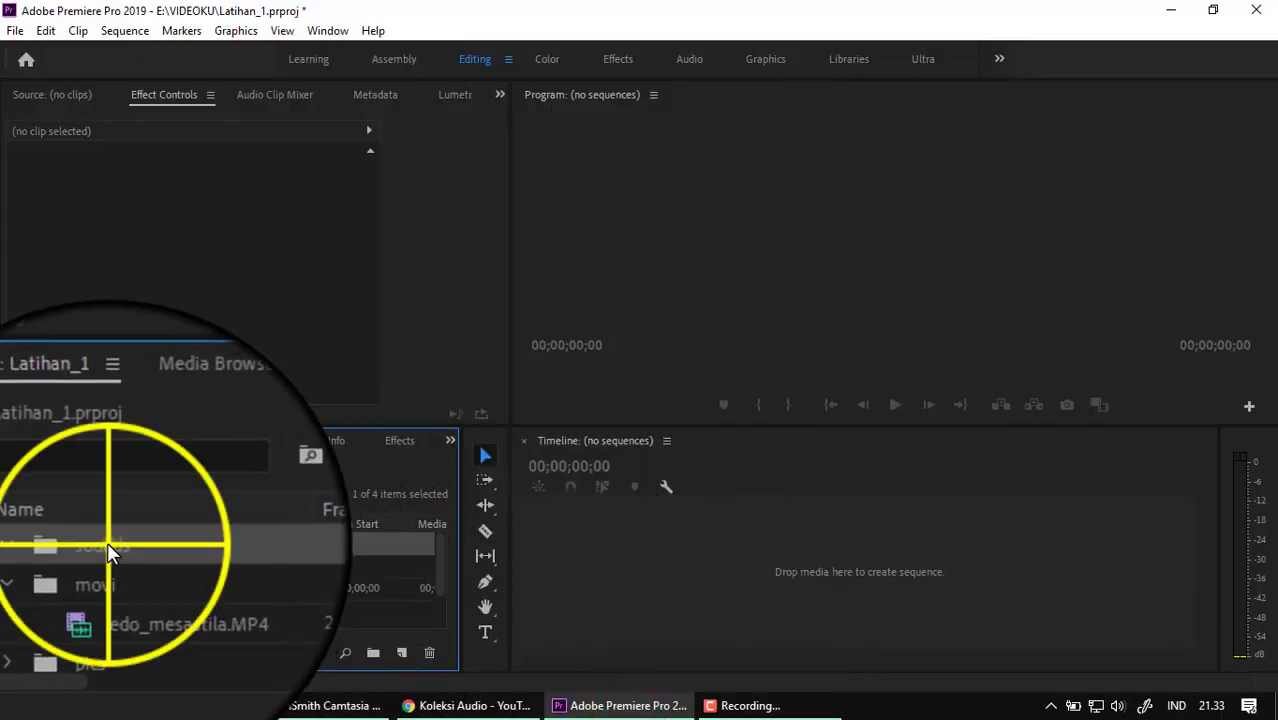
Import the Go_to_Sleep_My_Little audio track from the D: drive folder Vid Group > Audio Tenang > Free Licence into the sounds bin
right_click(107, 541)
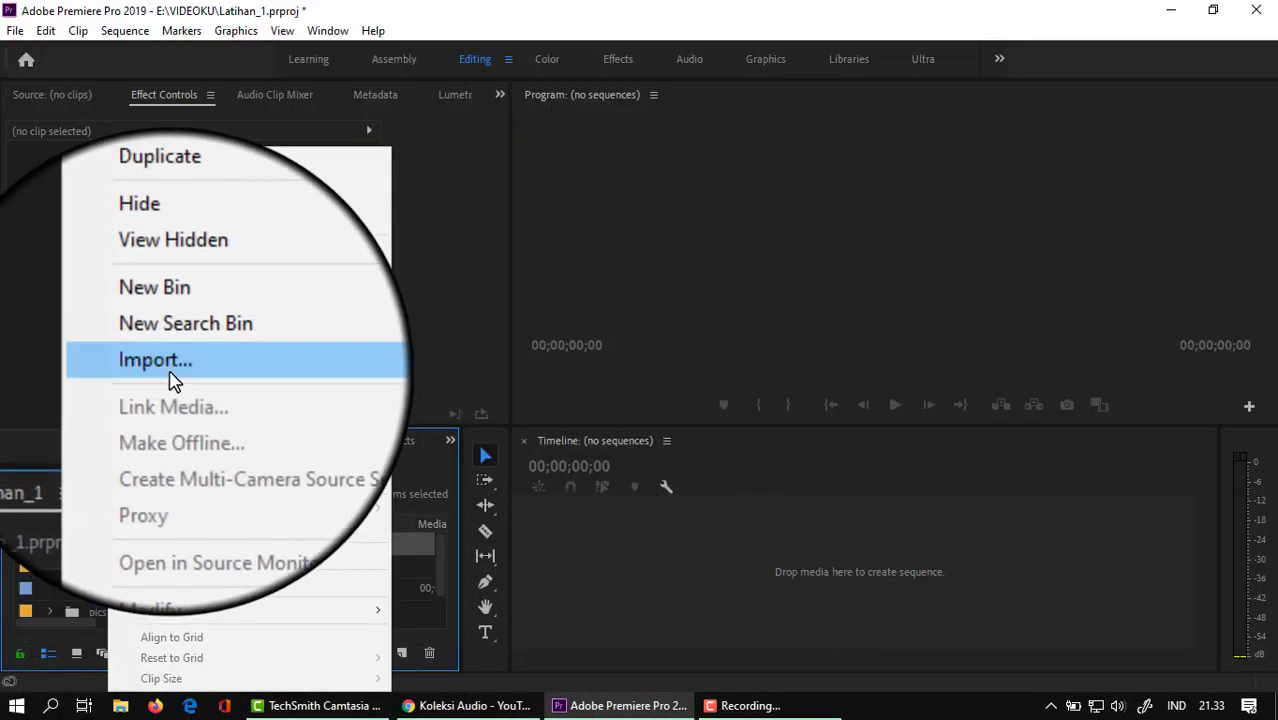
click(170, 365)
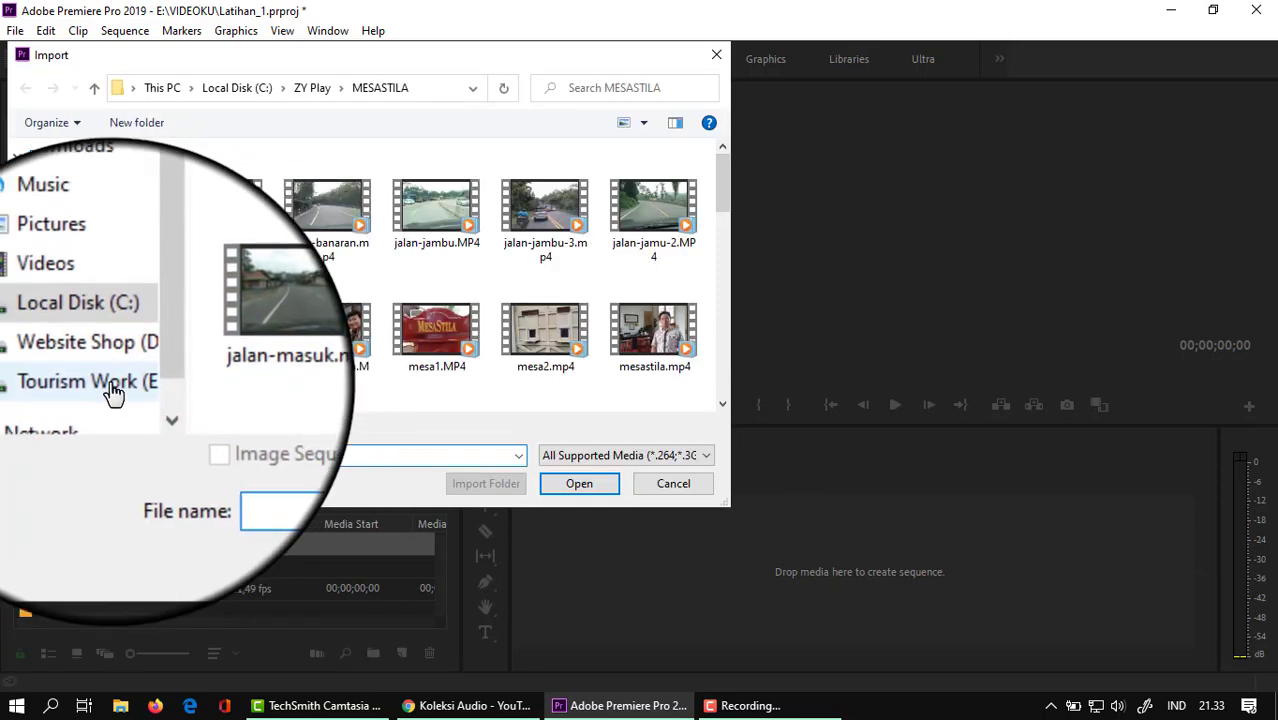
click(103, 360)
scroll(262, 310, down, 15)
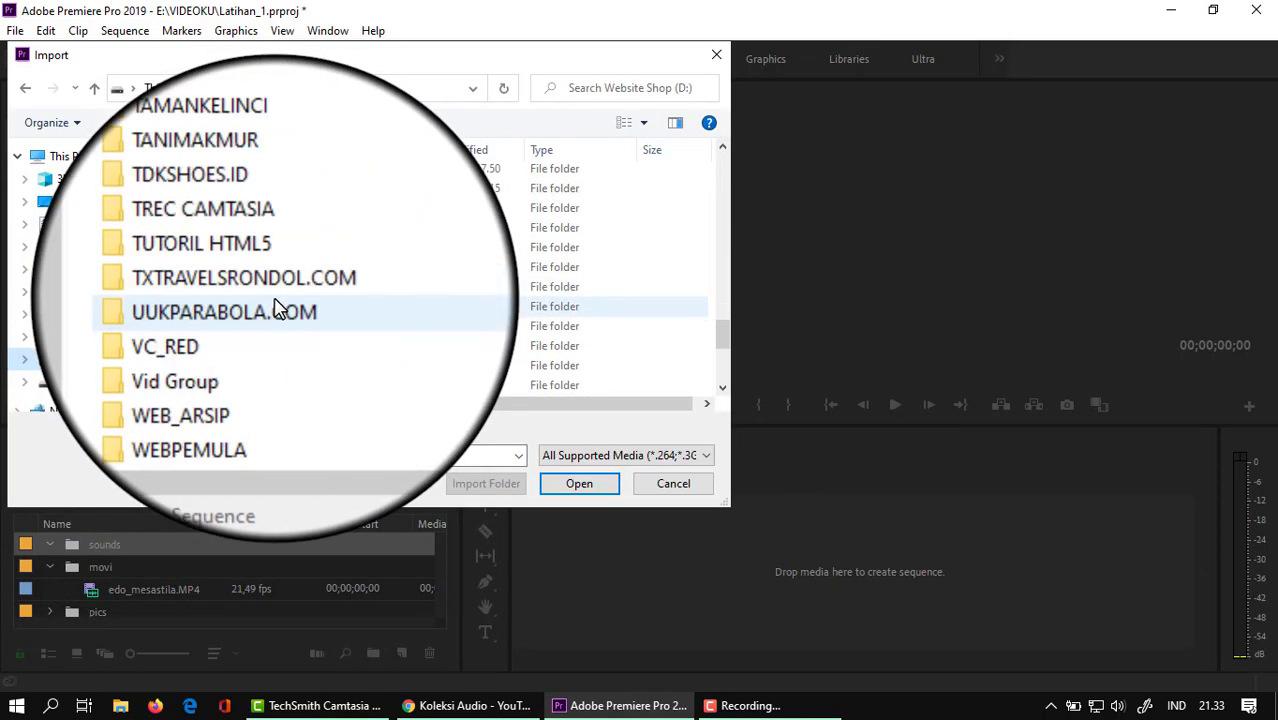
double_click(222, 288)
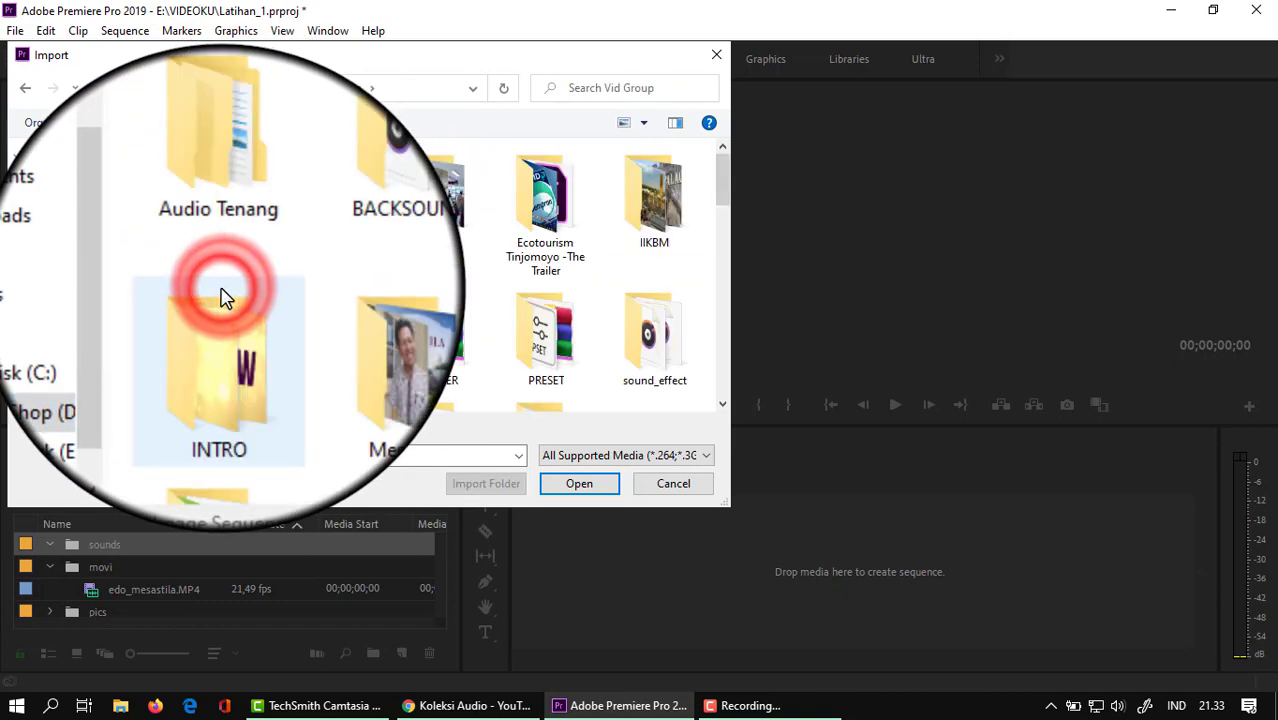
double_click(222, 234)
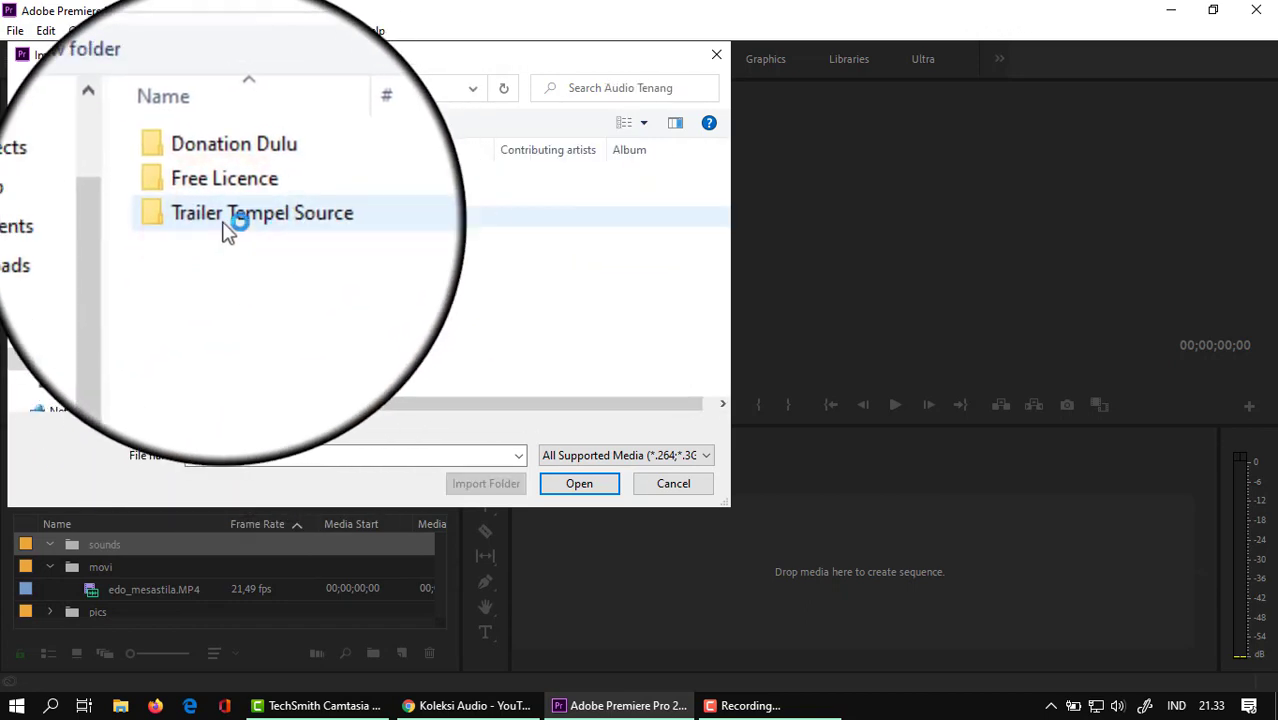
double_click(226, 206)
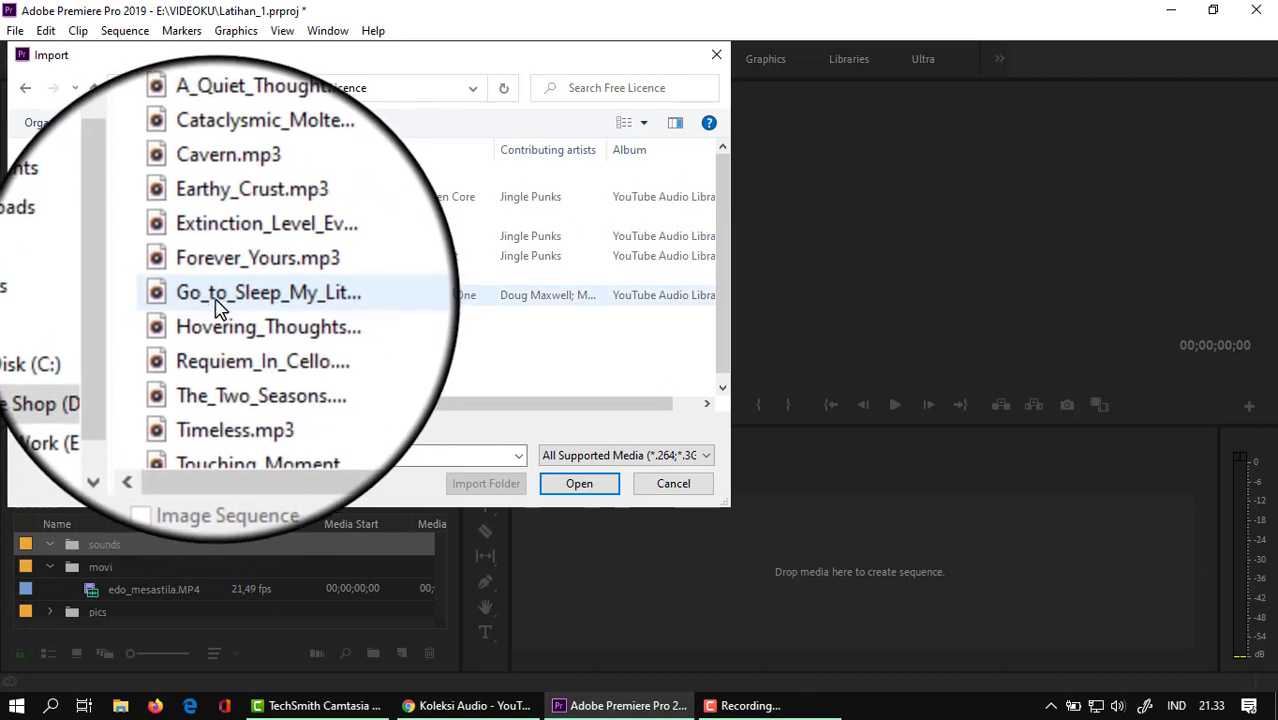
click(218, 303)
click(579, 483)
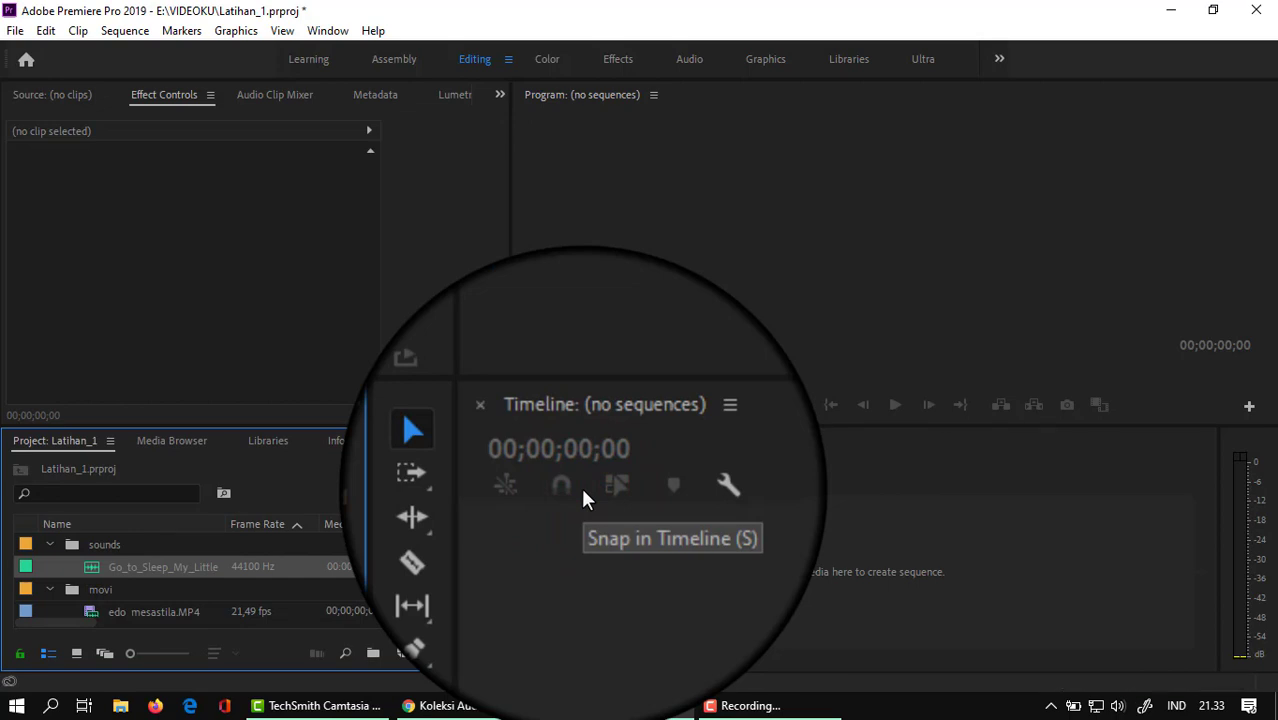
Expand the pics bin and create a sequence by placing bgrn-travel-frame.jpg in the empty timeline
drag(335, 576, 779, 572)
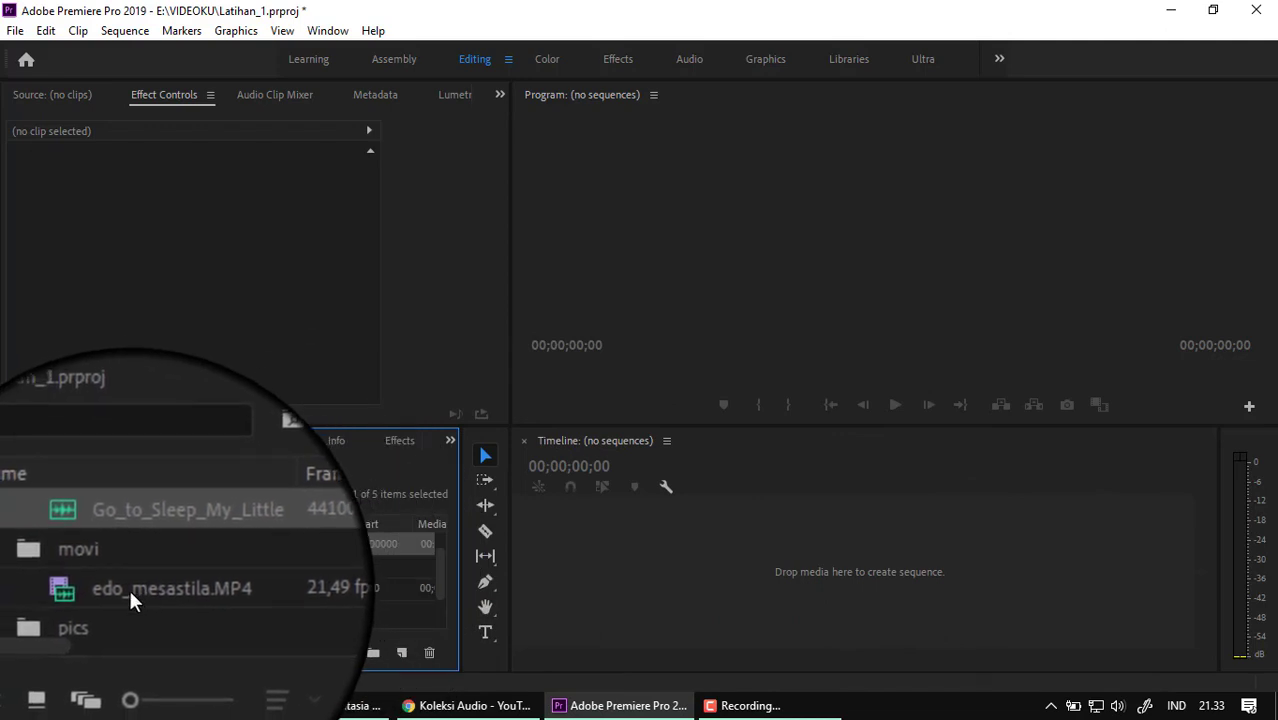
click(129, 589)
scroll(151, 587, down, 1)
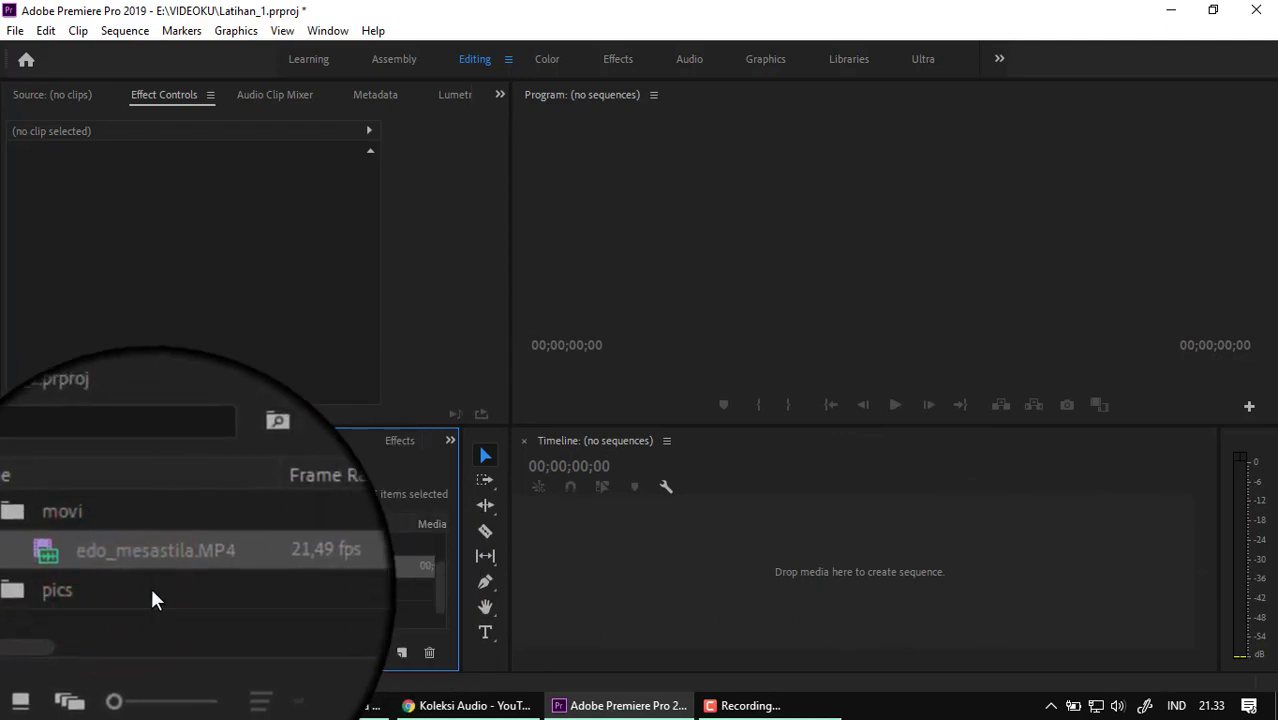
click(95, 590)
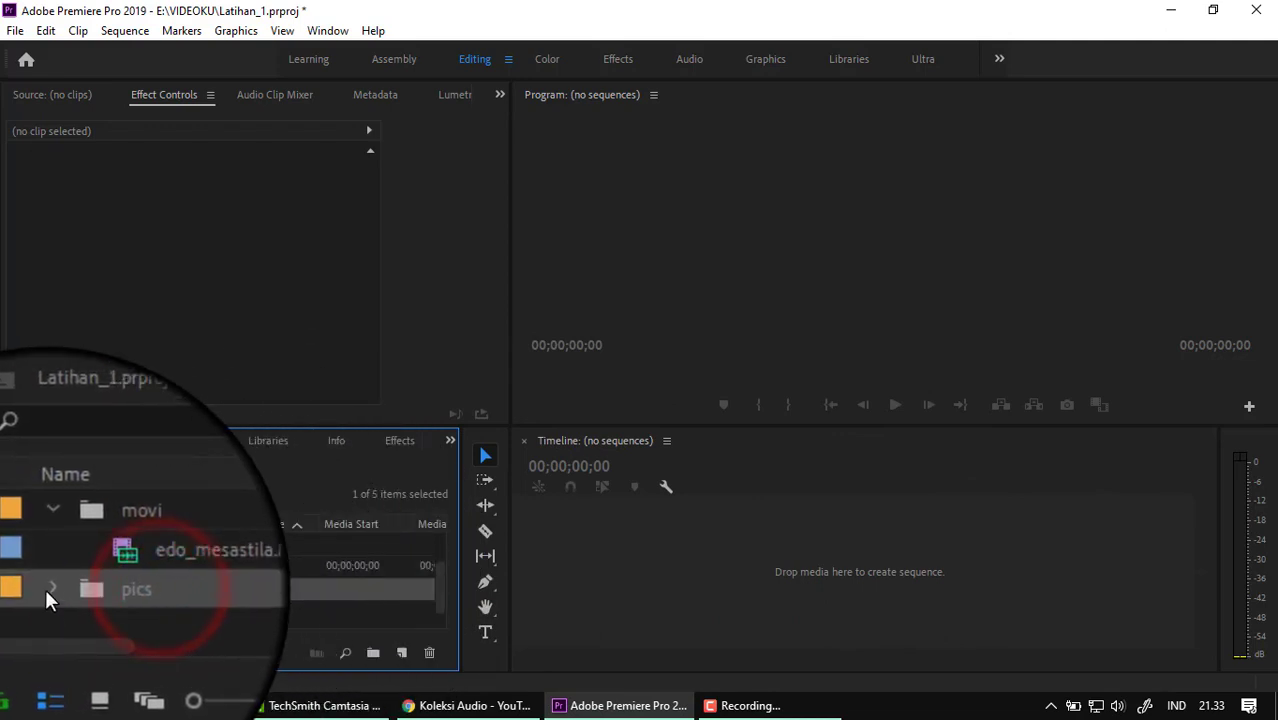
click(49, 591)
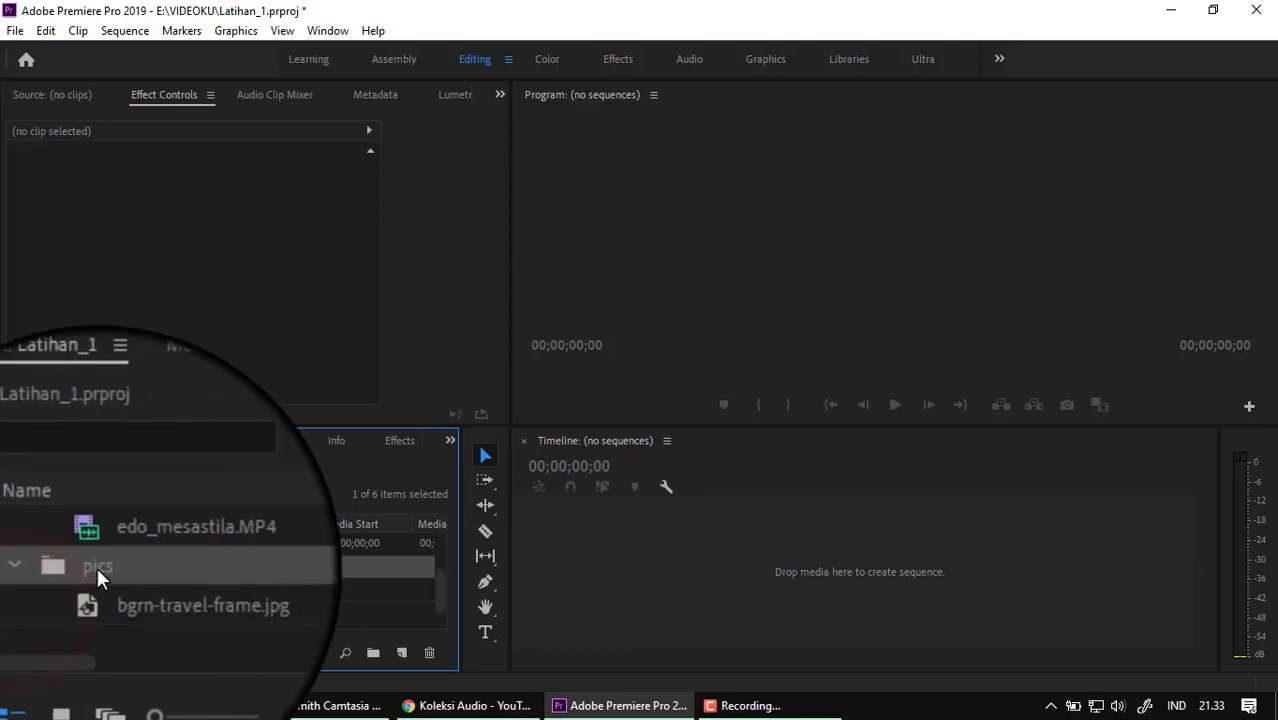
click(130, 590)
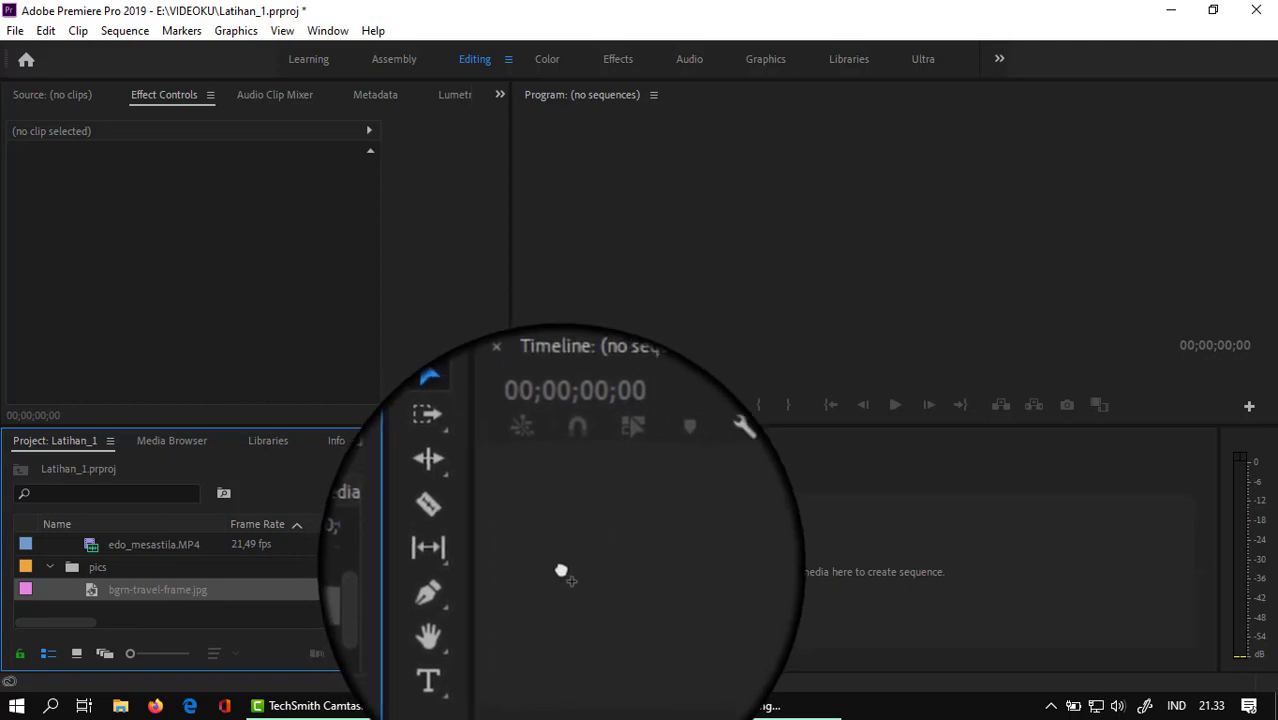
drag(561, 572, 562, 571)
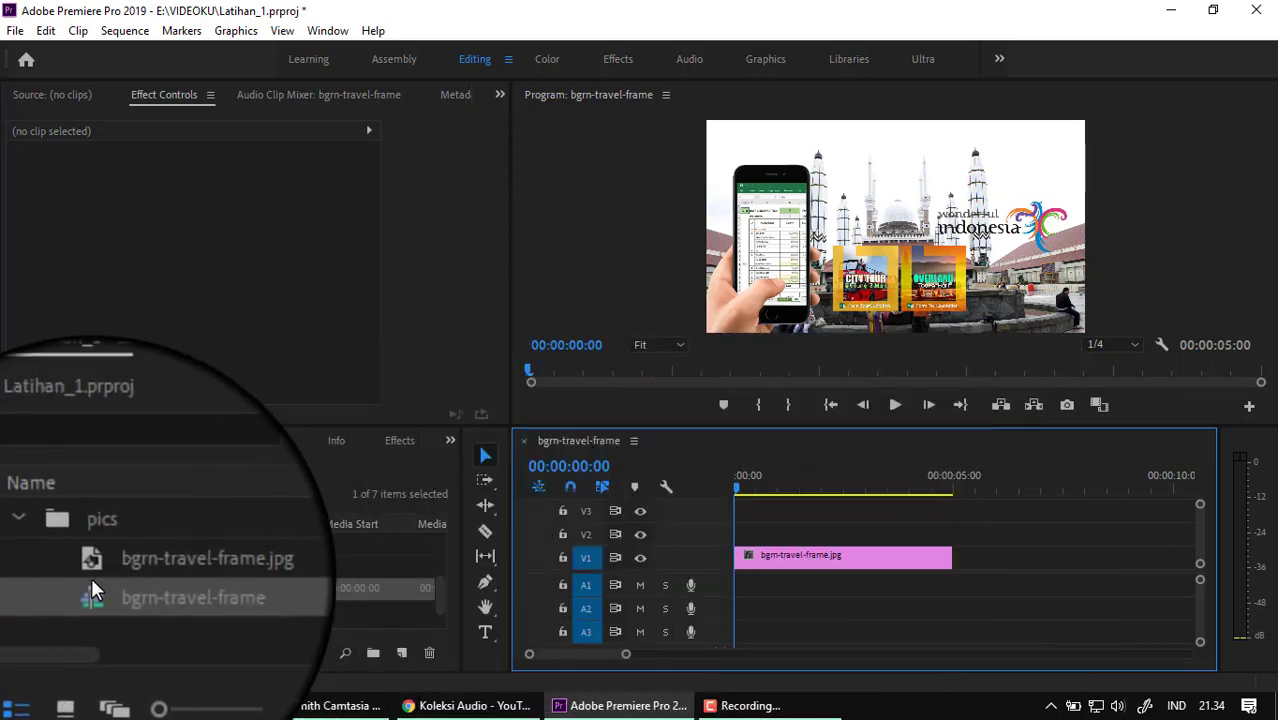
Collapse the pics bin and place edo_mesastila.MP4 on track V2, overlapping the end of the image clip
click(55, 539)
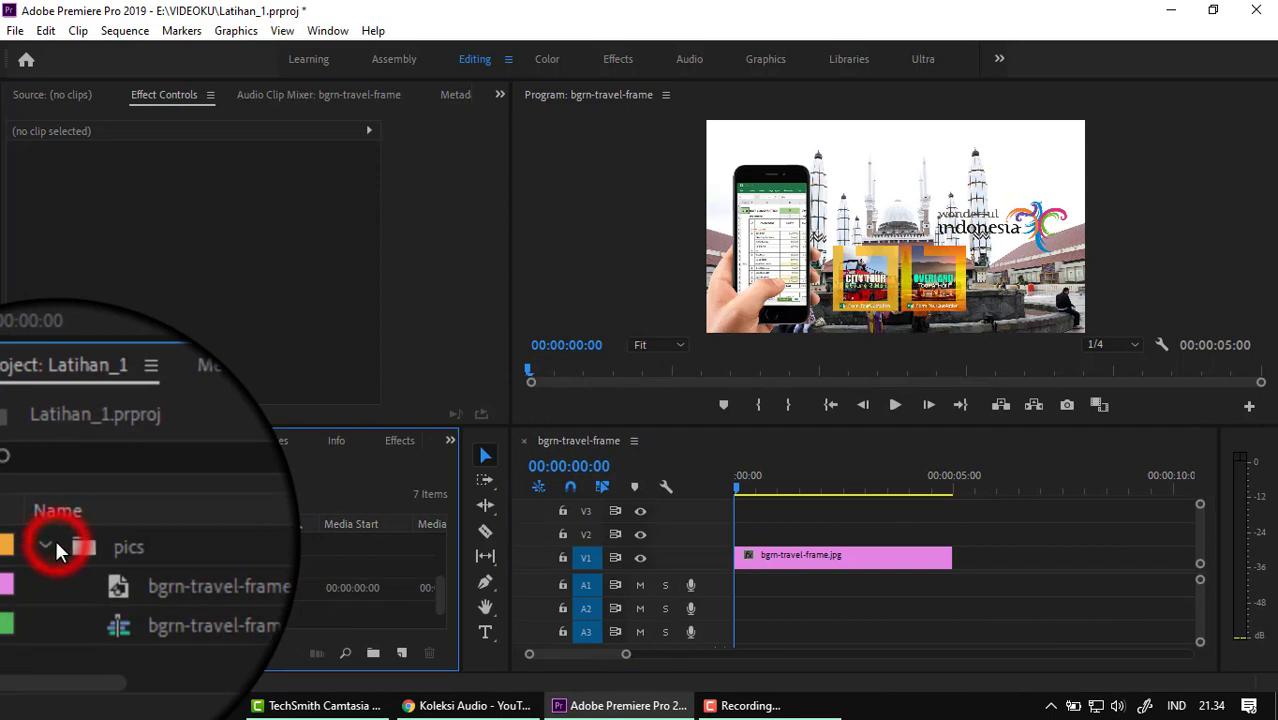
click(48, 542)
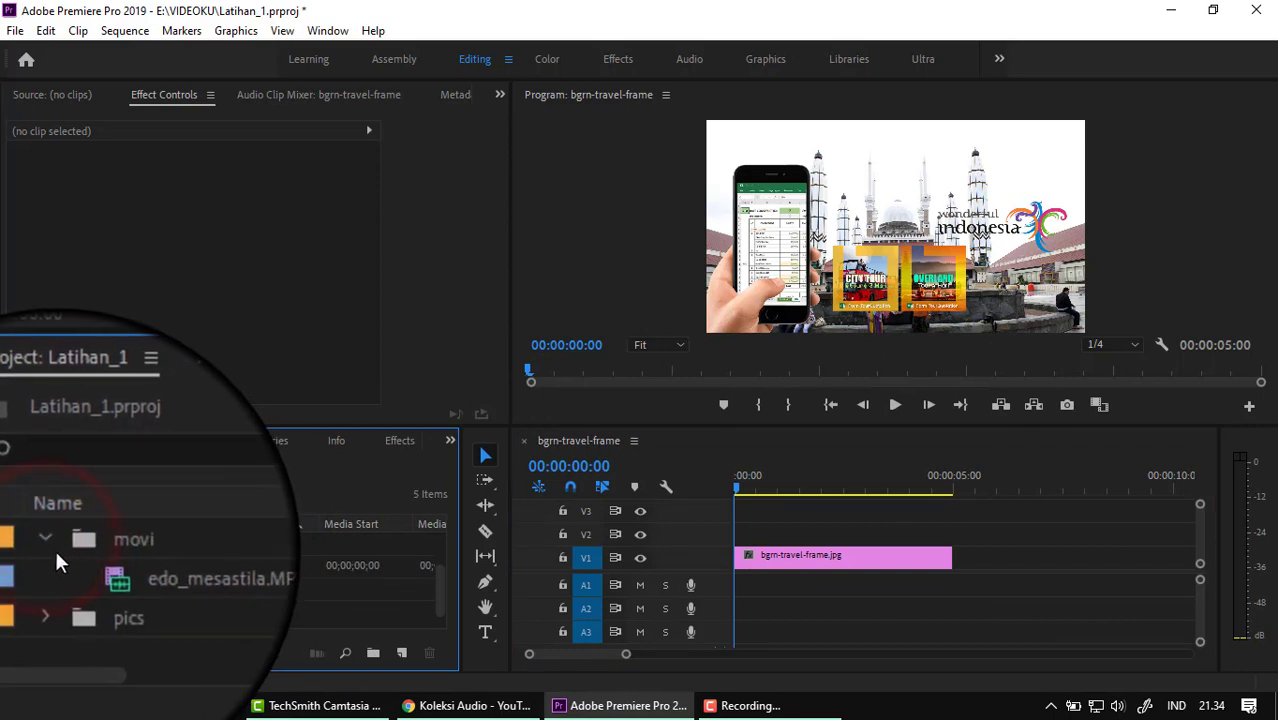
click(120, 572)
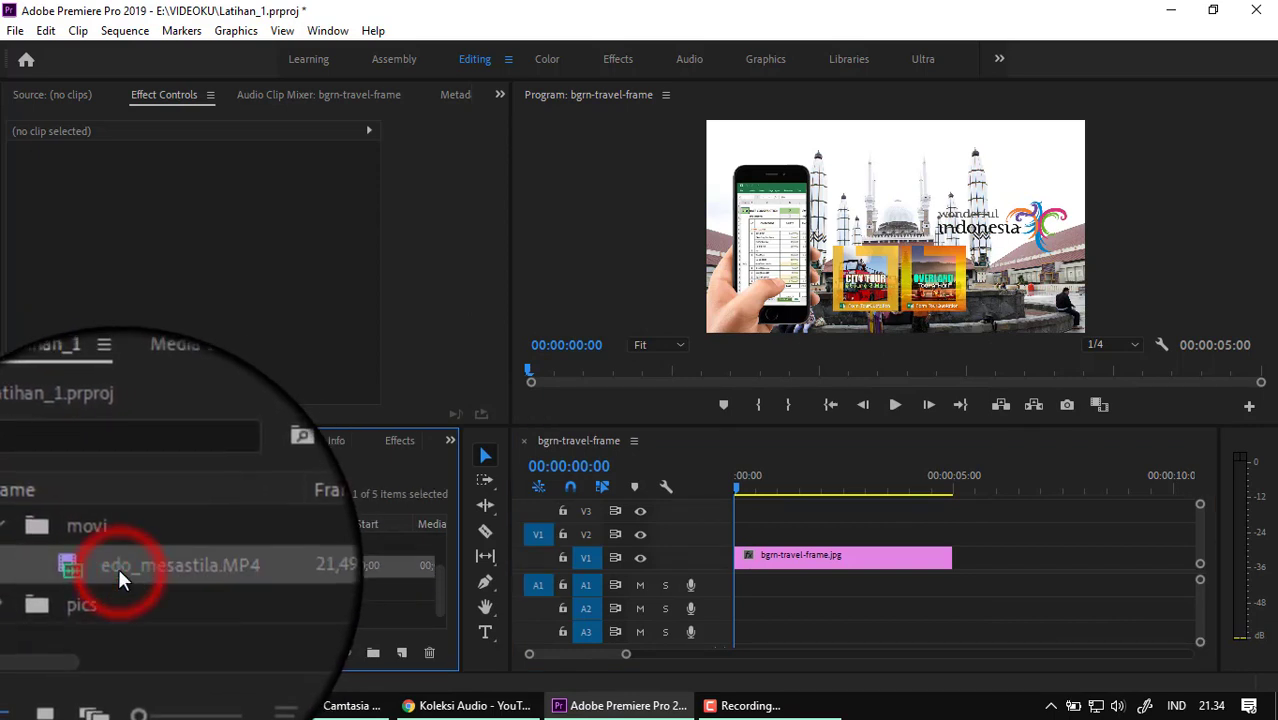
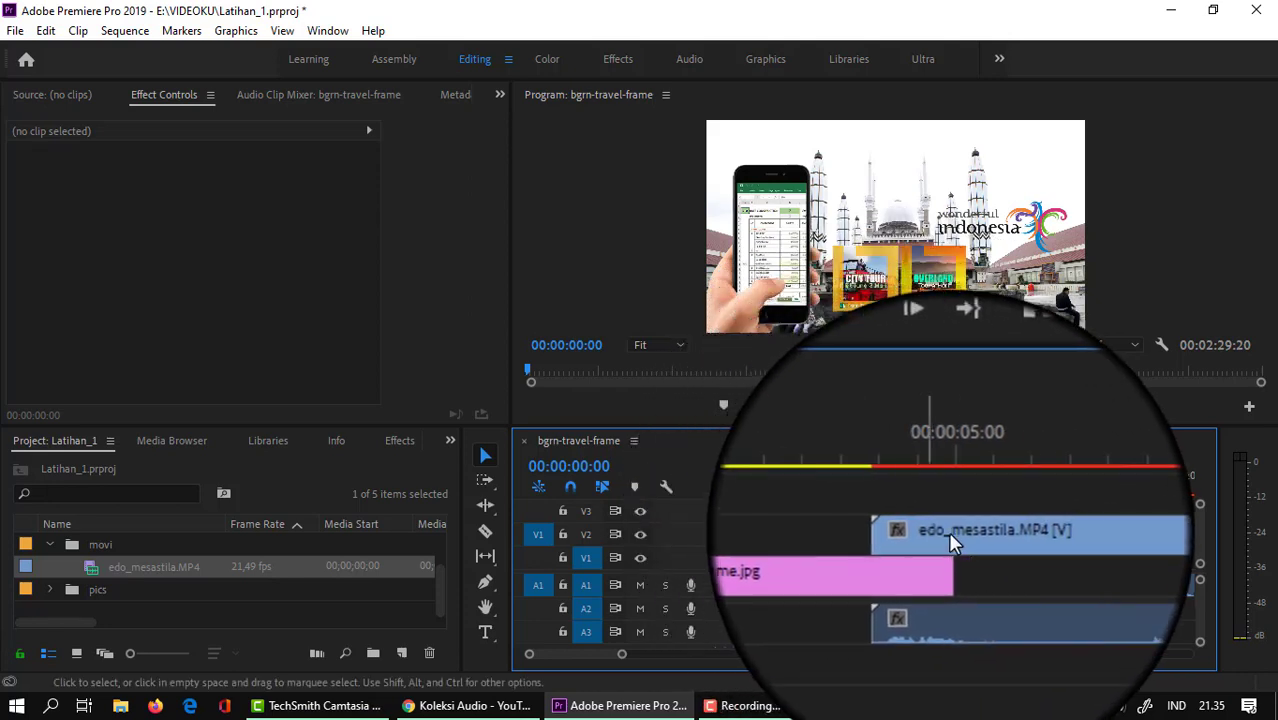
drag(951, 535, 944, 546)
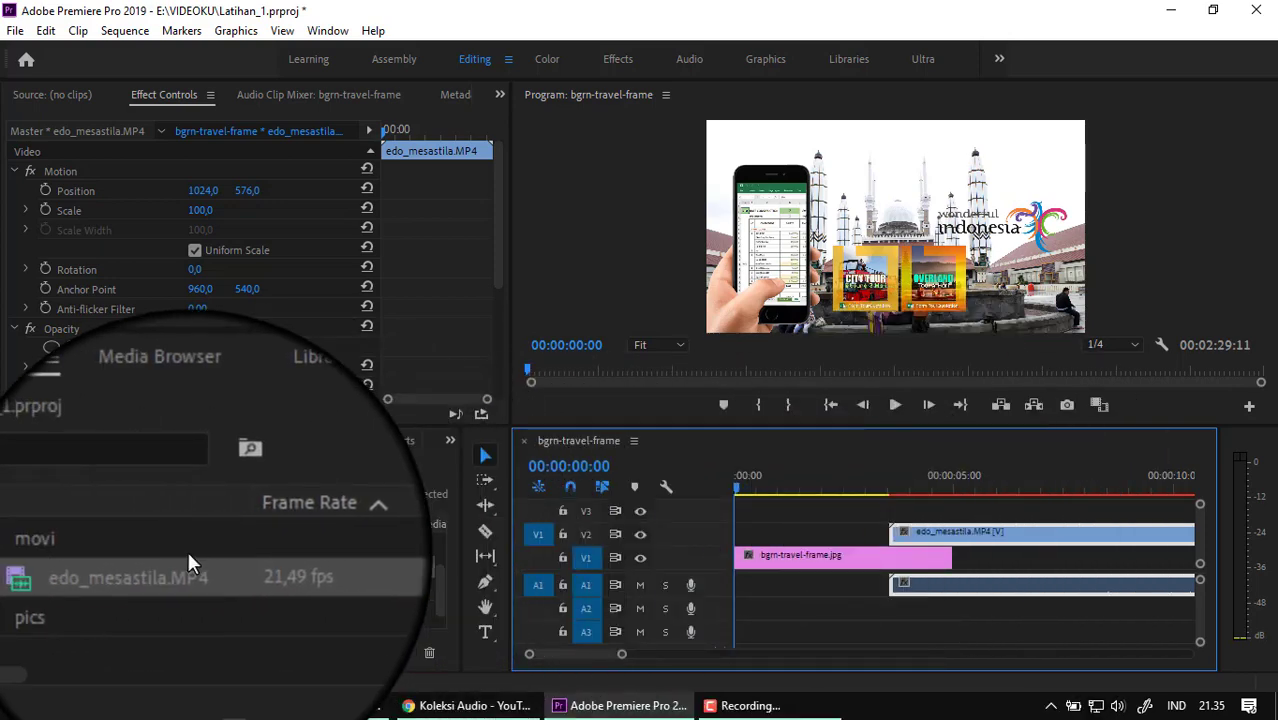
Collapse the movi bin and place the Go_to_Sleep_My_Little audio on track A3 at the start of the sequence
scroll(187, 548, up, 1)
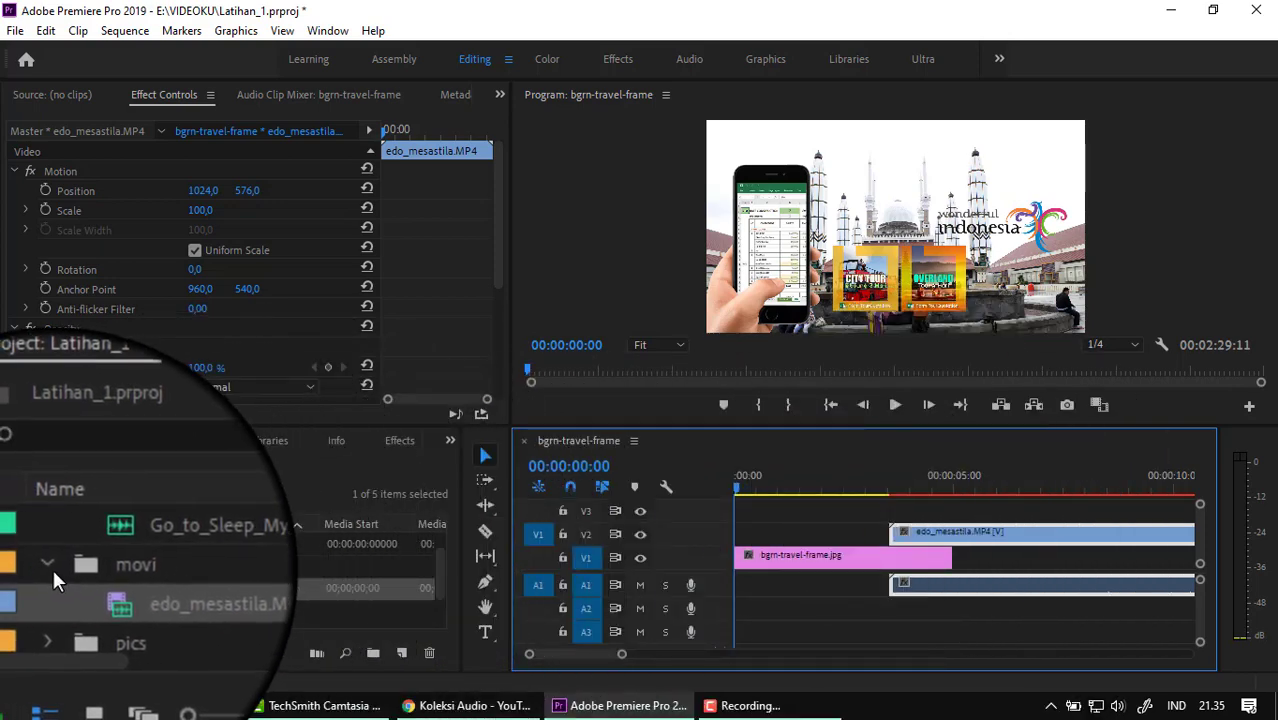
click(52, 566)
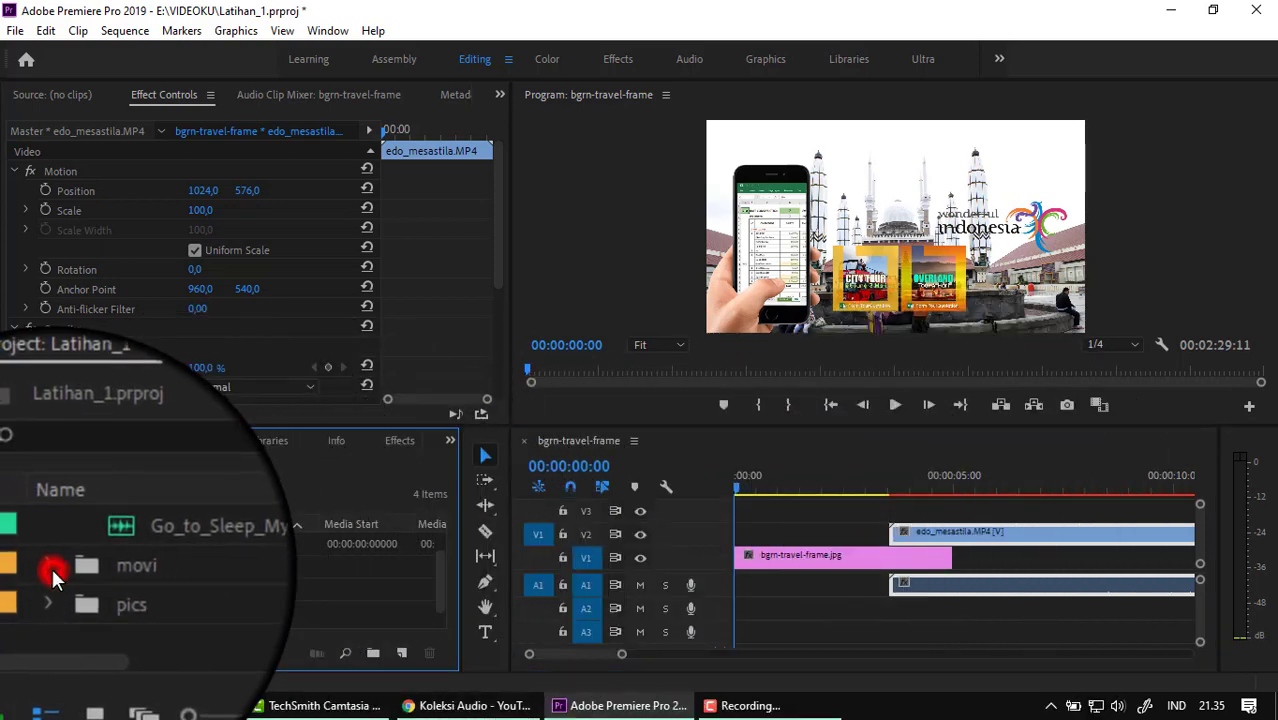
click(137, 543)
scroll(154, 563, up, 1)
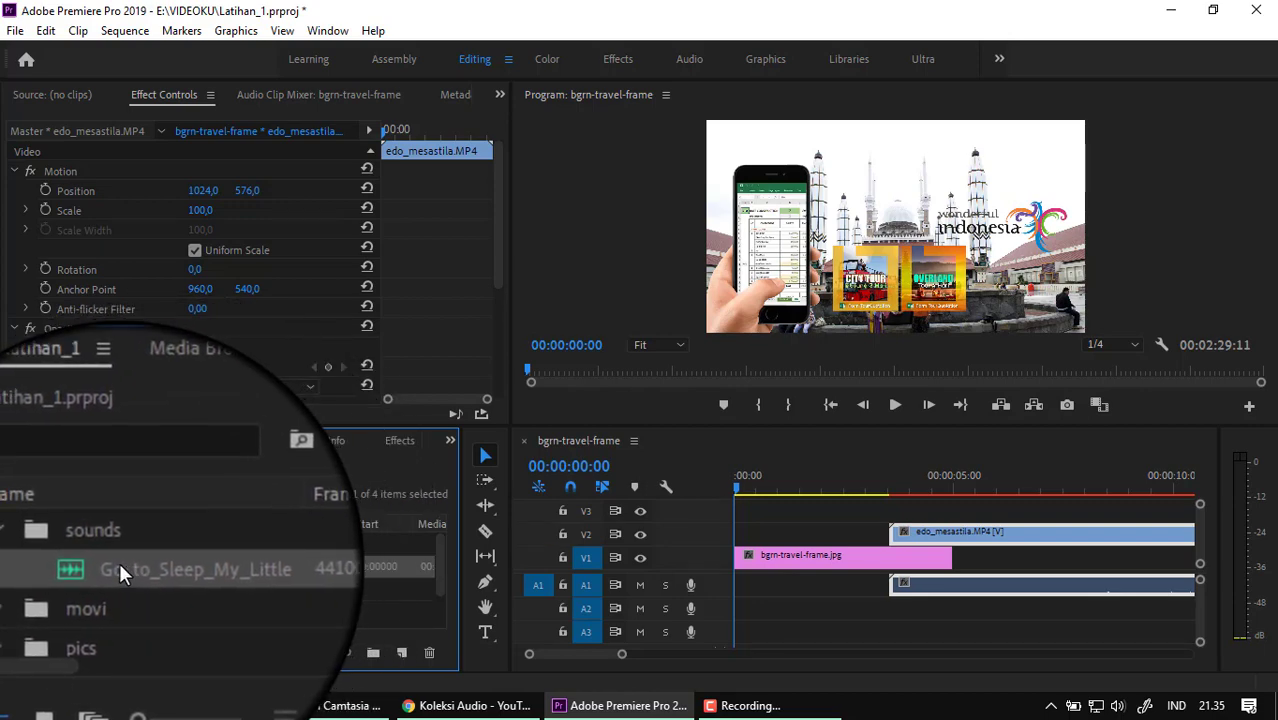
drag(121, 562, 752, 620)
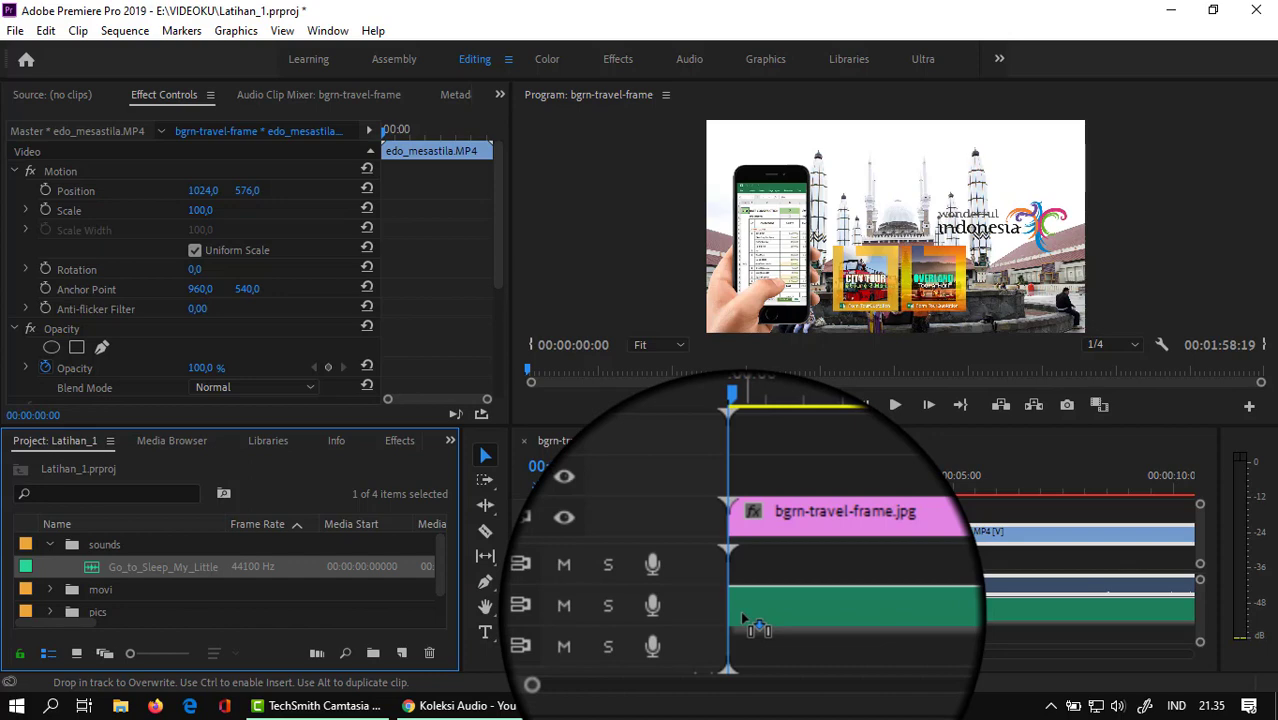
drag(752, 620, 752, 632)
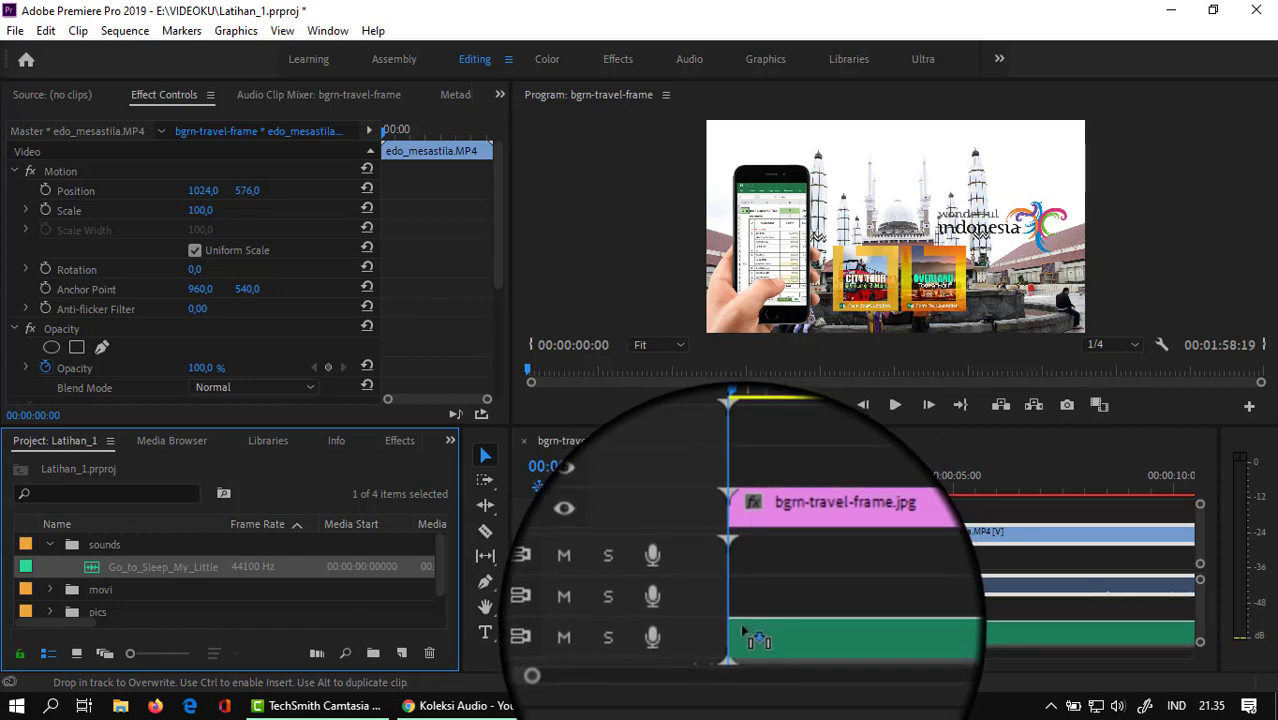
drag(743, 628, 745, 630)
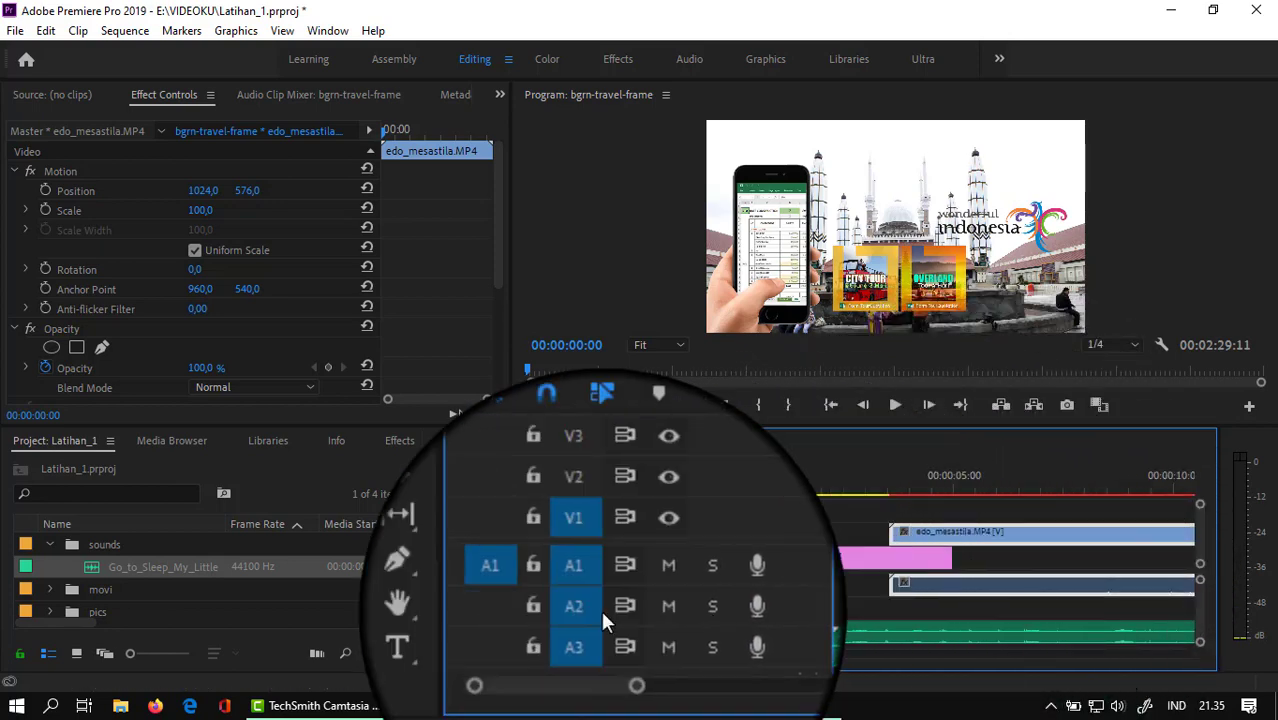
Start another import into the sounds bin and browse to the sound_effect folder inside Vid Group
click(99, 546)
right_click(99, 541)
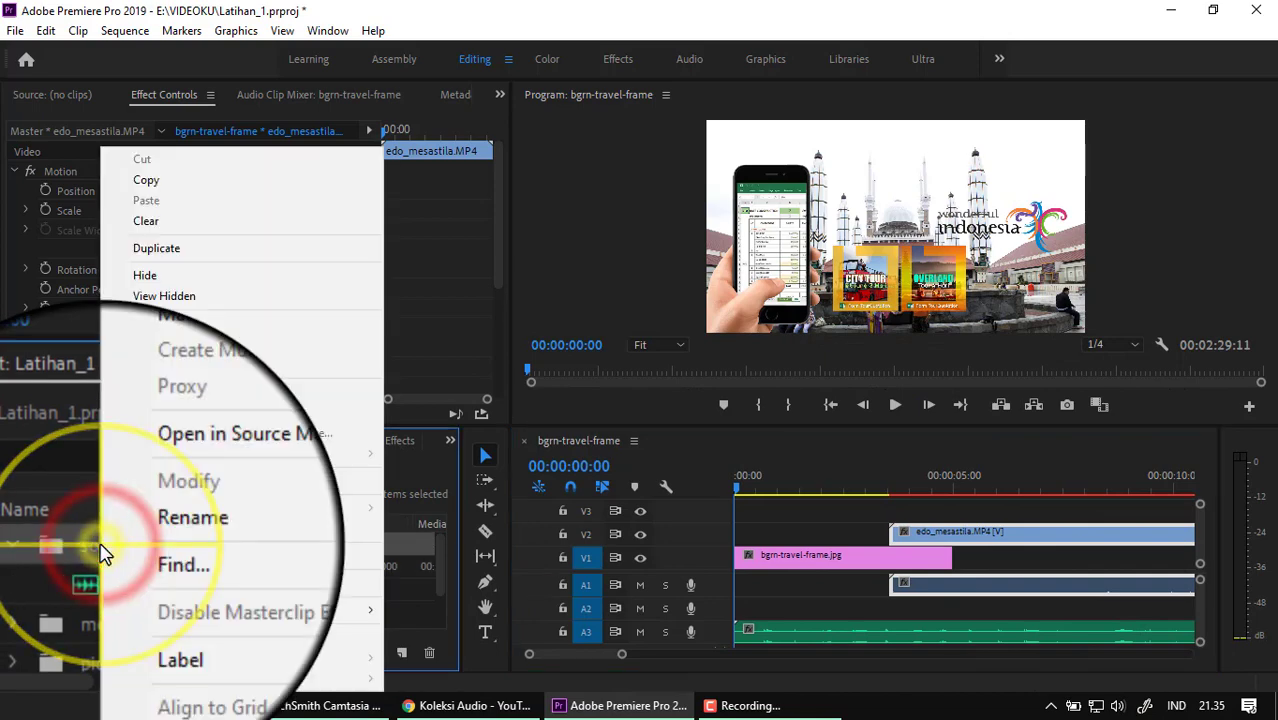
click(166, 367)
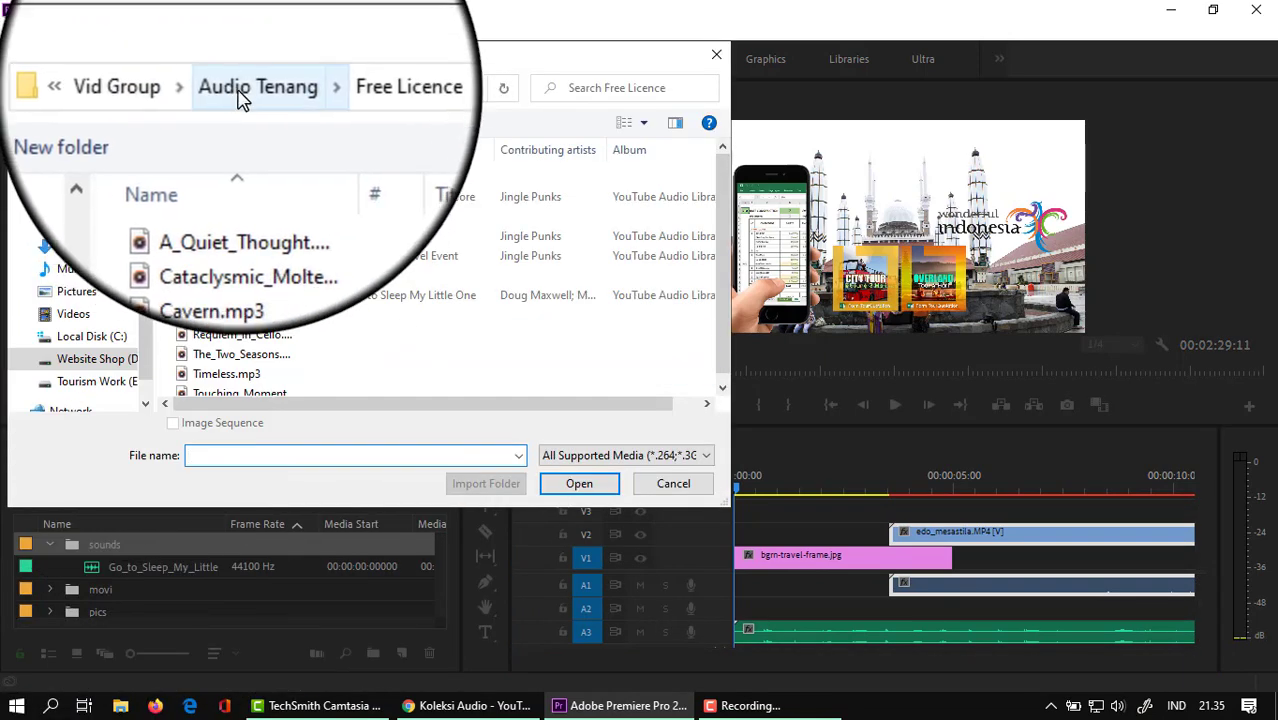
click(168, 88)
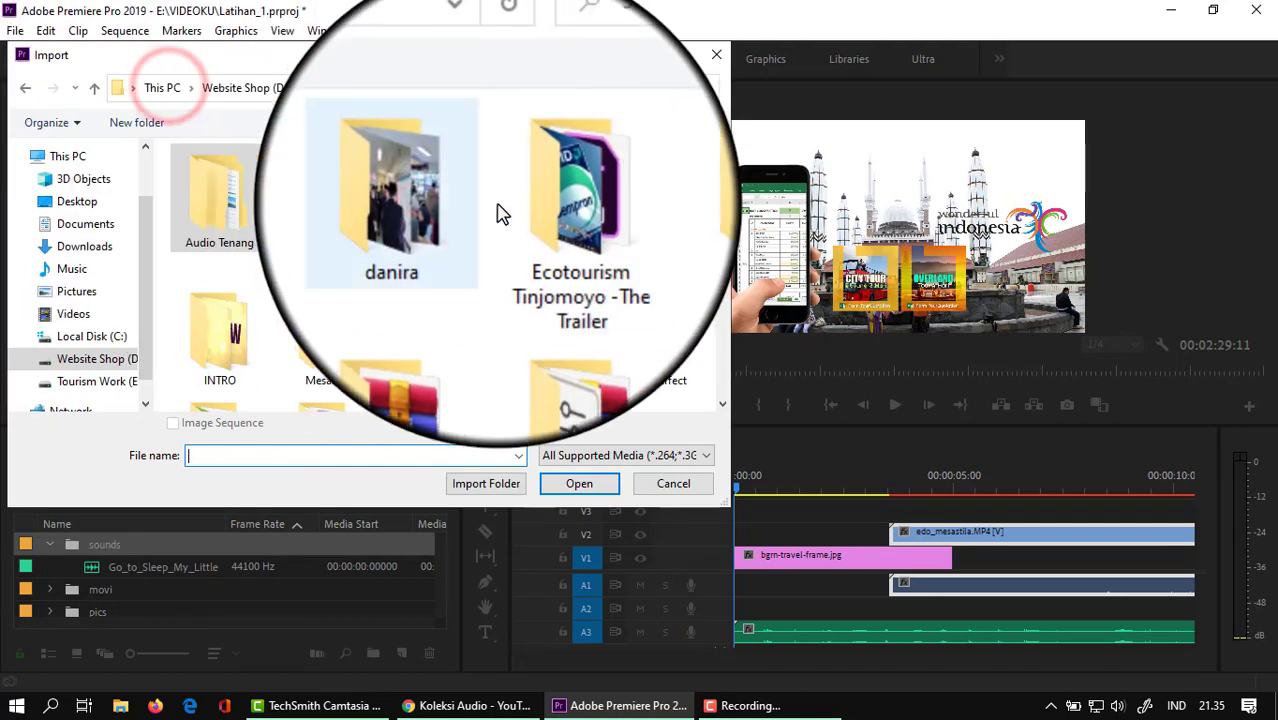
double_click(645, 340)
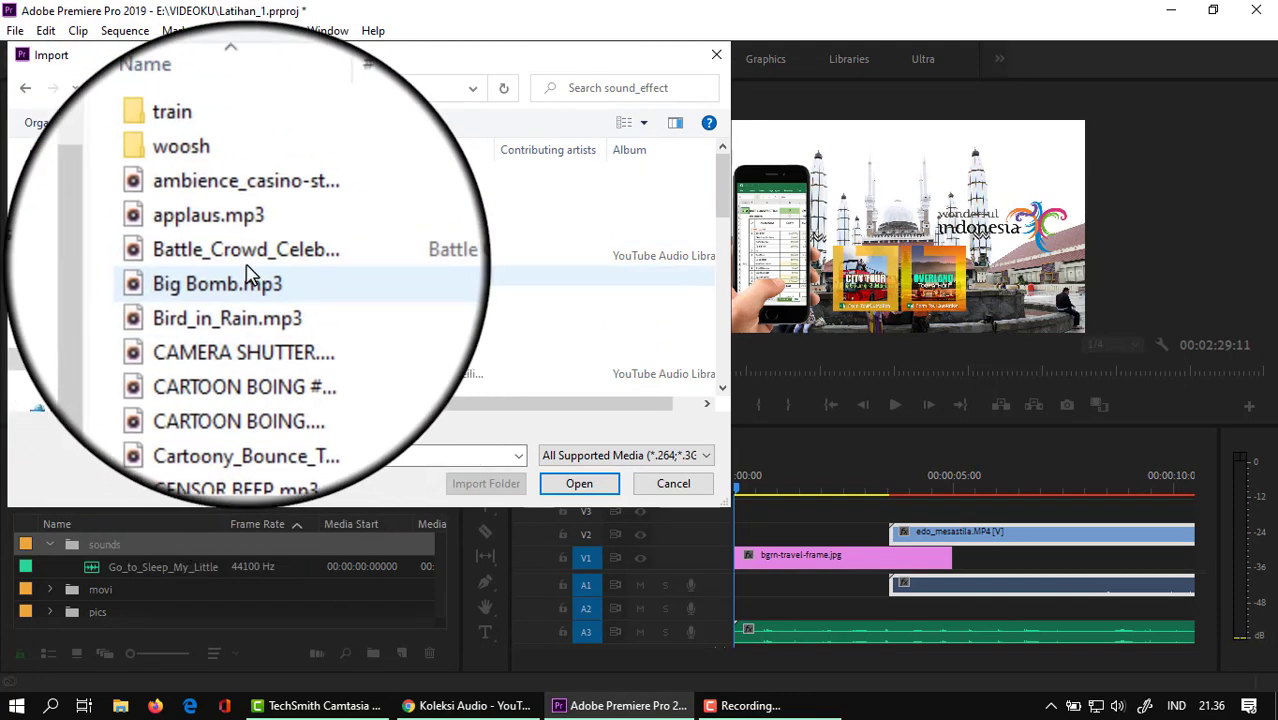
Switch to the YouTube audio library in Chrome, open the Efek suara collection and look through its category options
click(470, 700)
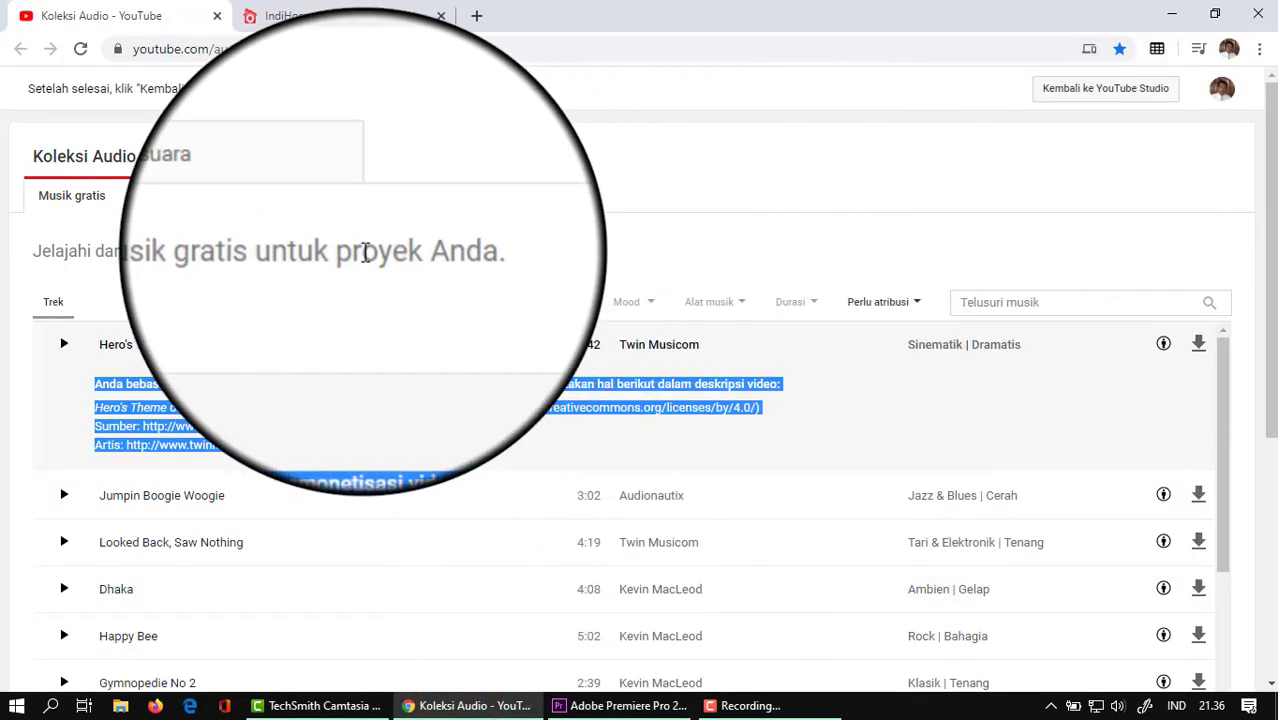
click(245, 205)
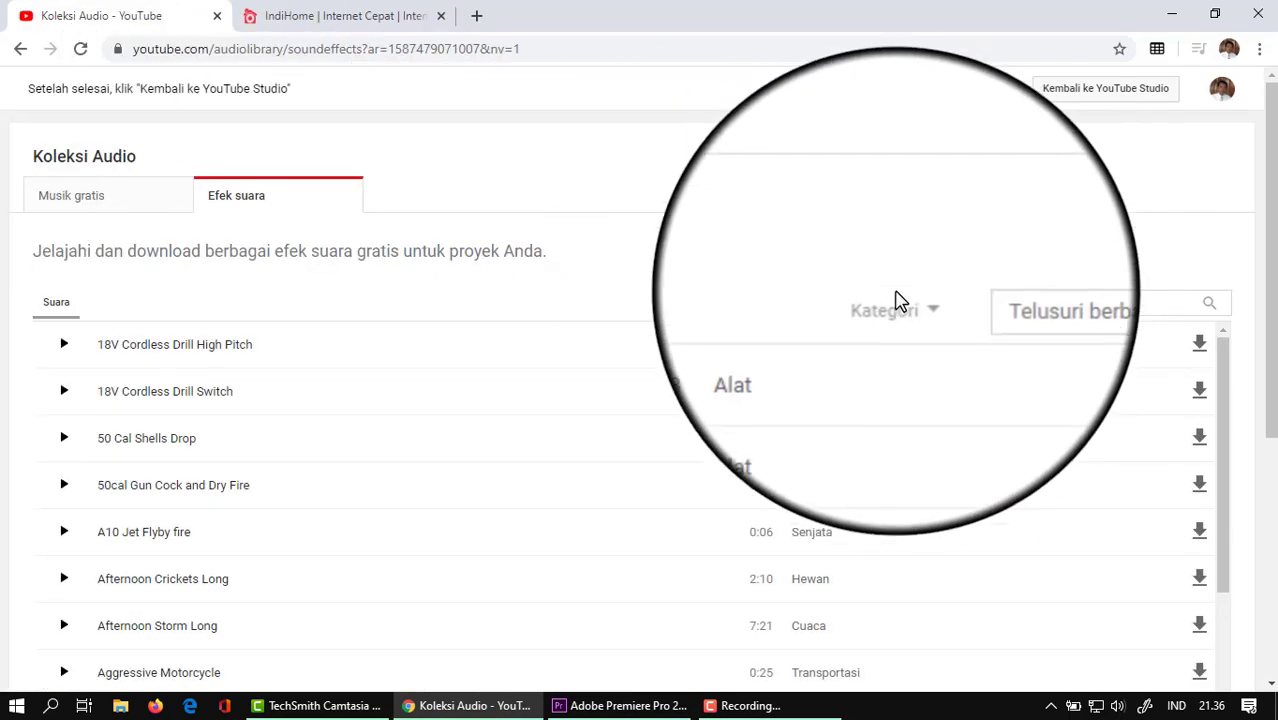
click(926, 308)
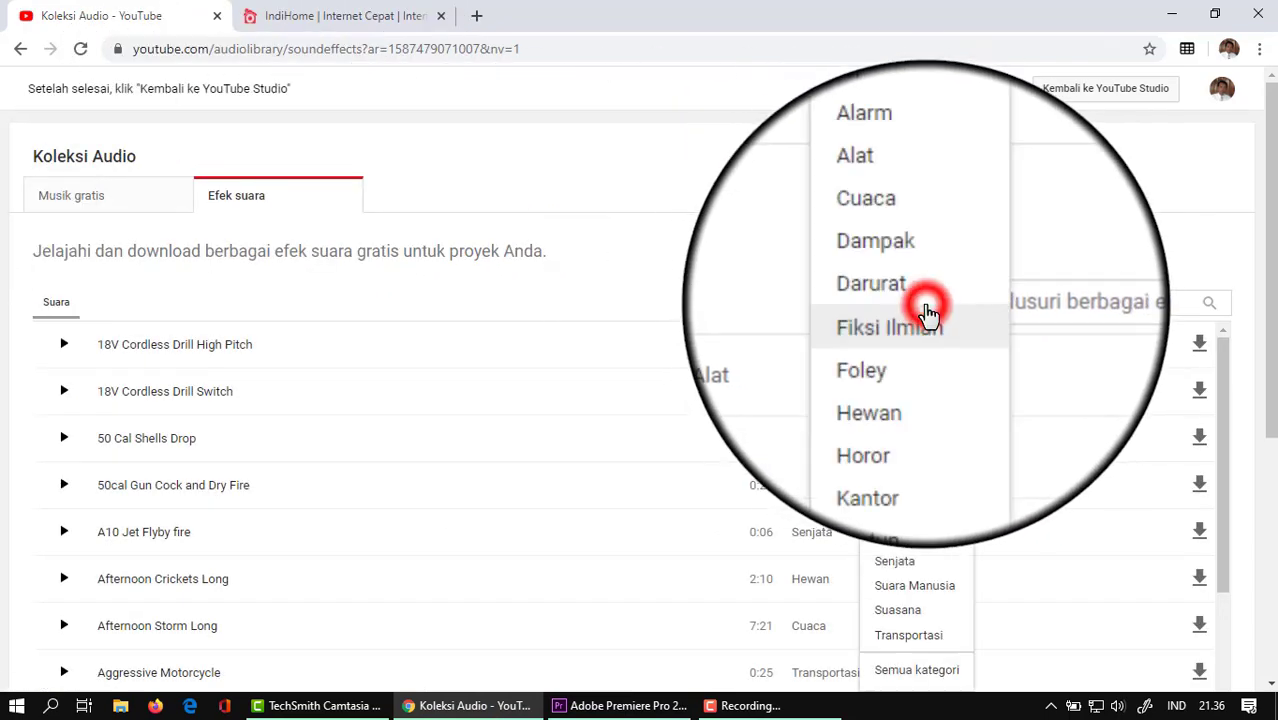
click(1090, 302)
Preview the sound effects 18V Cordless Drill Switch, 18V Cordless Drill High Pitch and 50 Cal Shells Drop
click(64, 392)
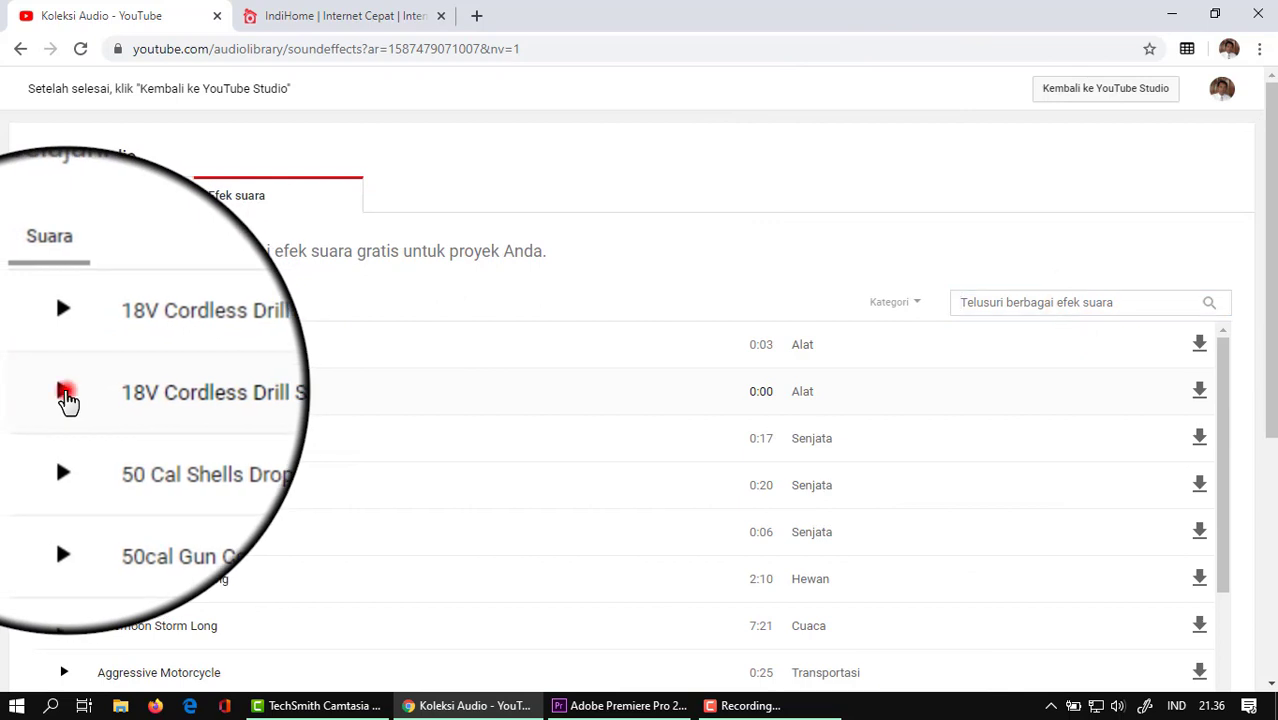
click(63, 396)
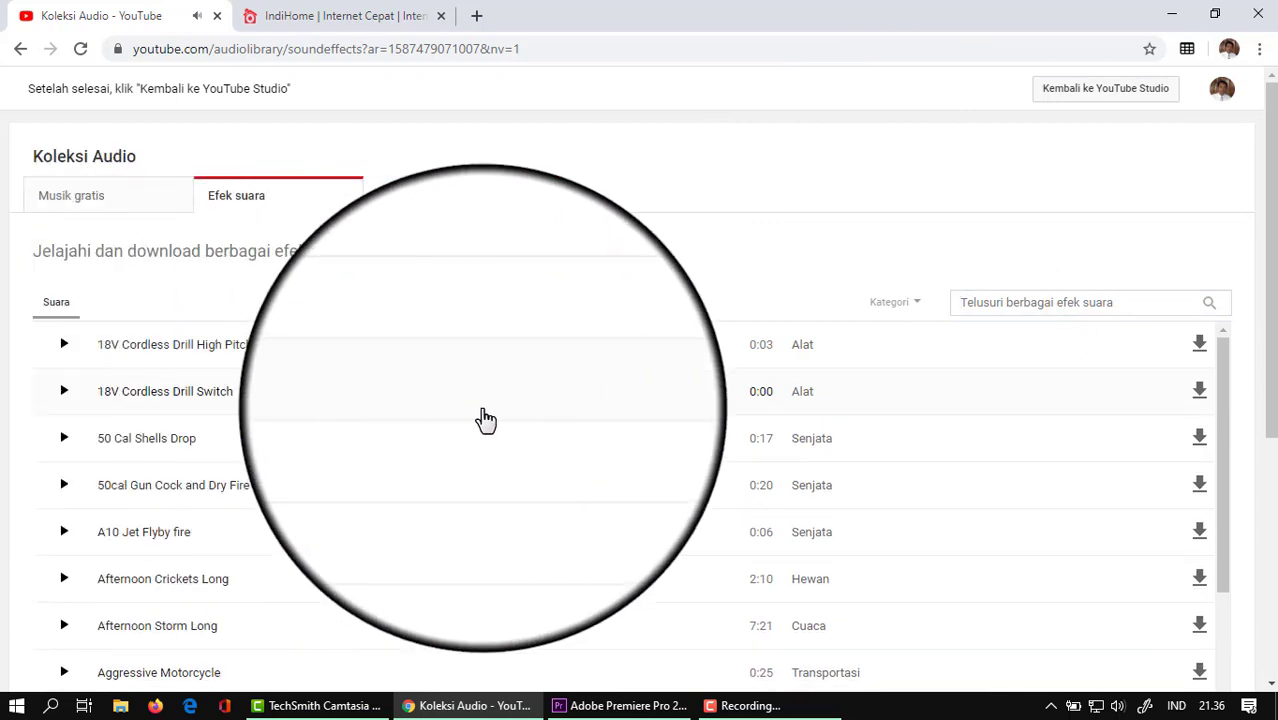
click(63, 345)
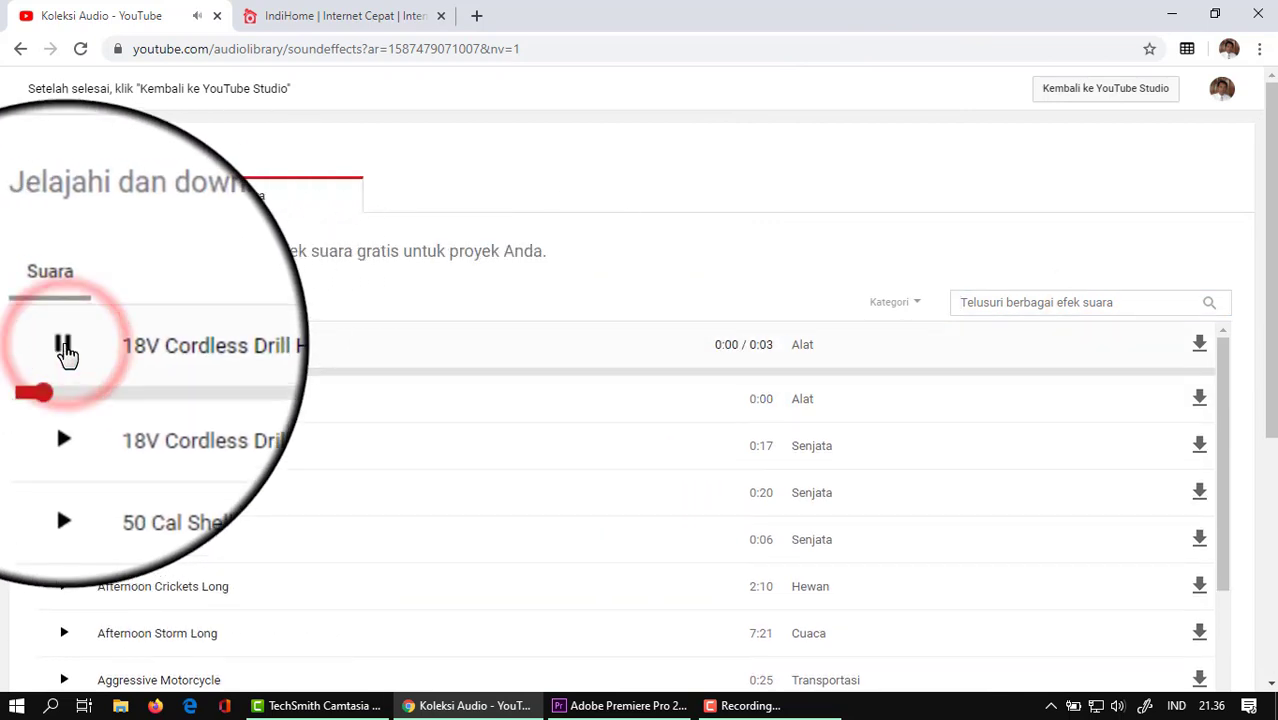
click(63, 448)
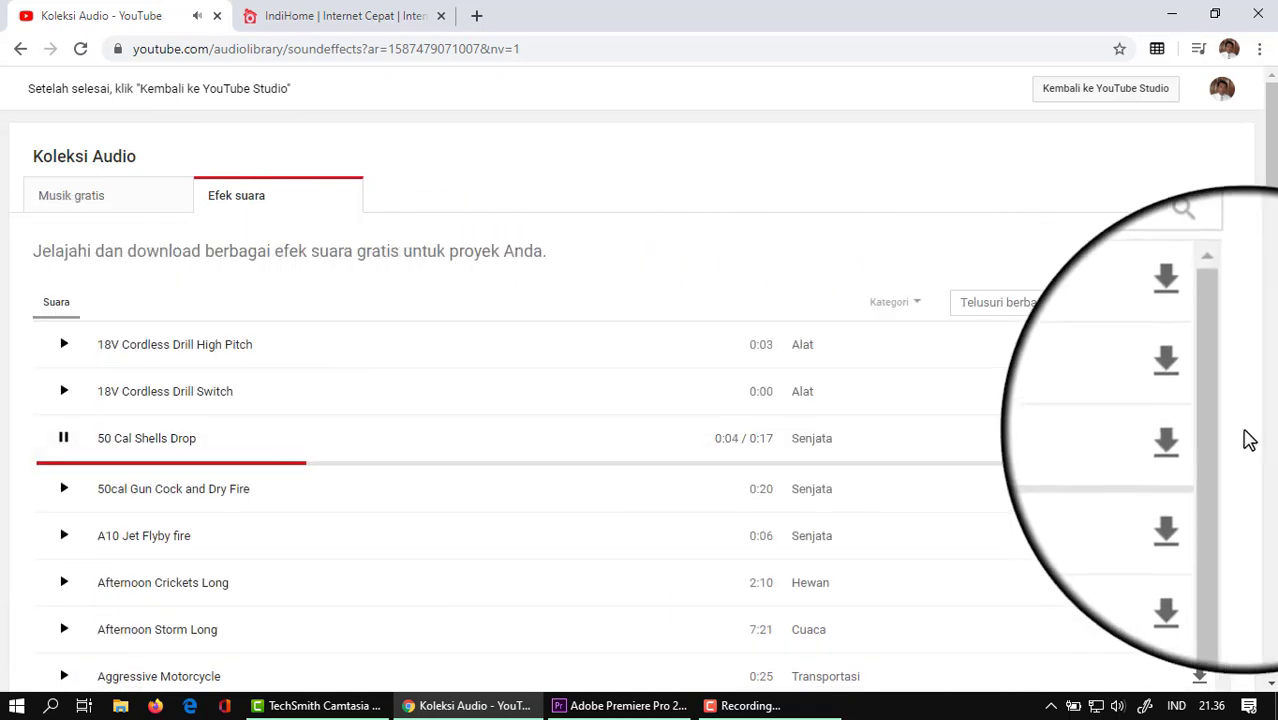
Download the 50 Cal Shells Drop sound effect and save it in Vid Group > sound_effect on drive D:
click(1200, 440)
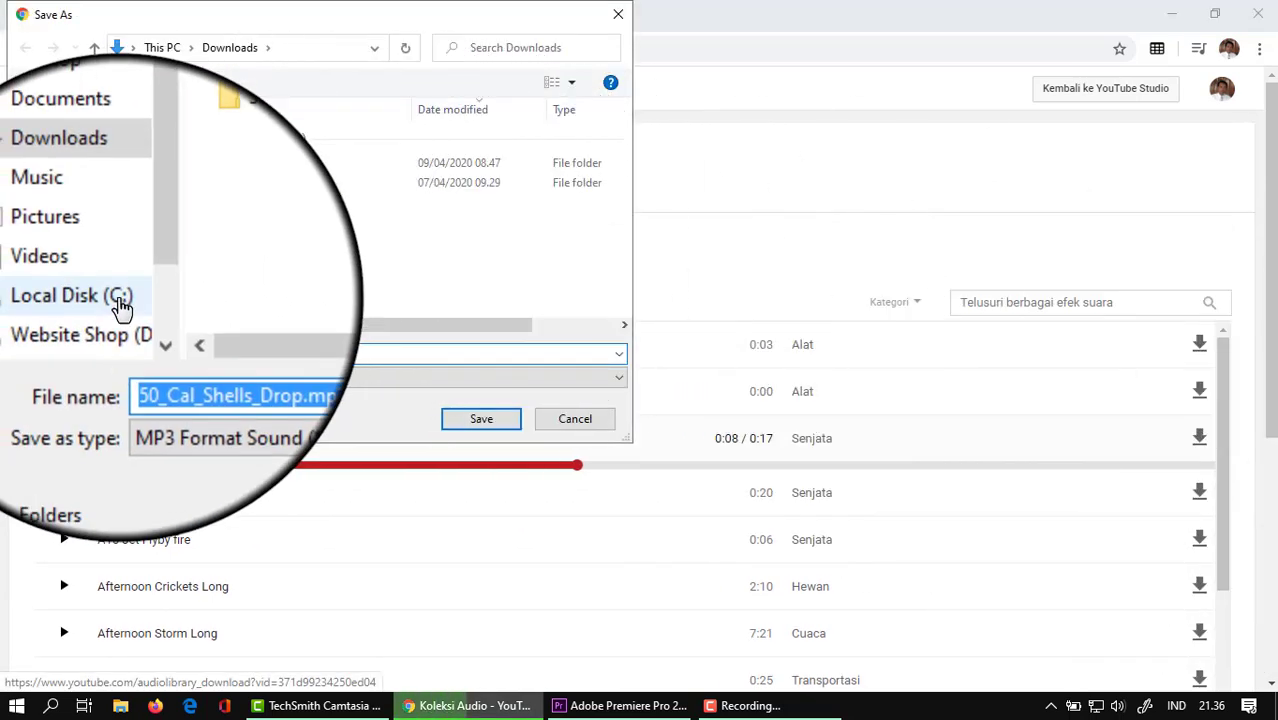
click(115, 325)
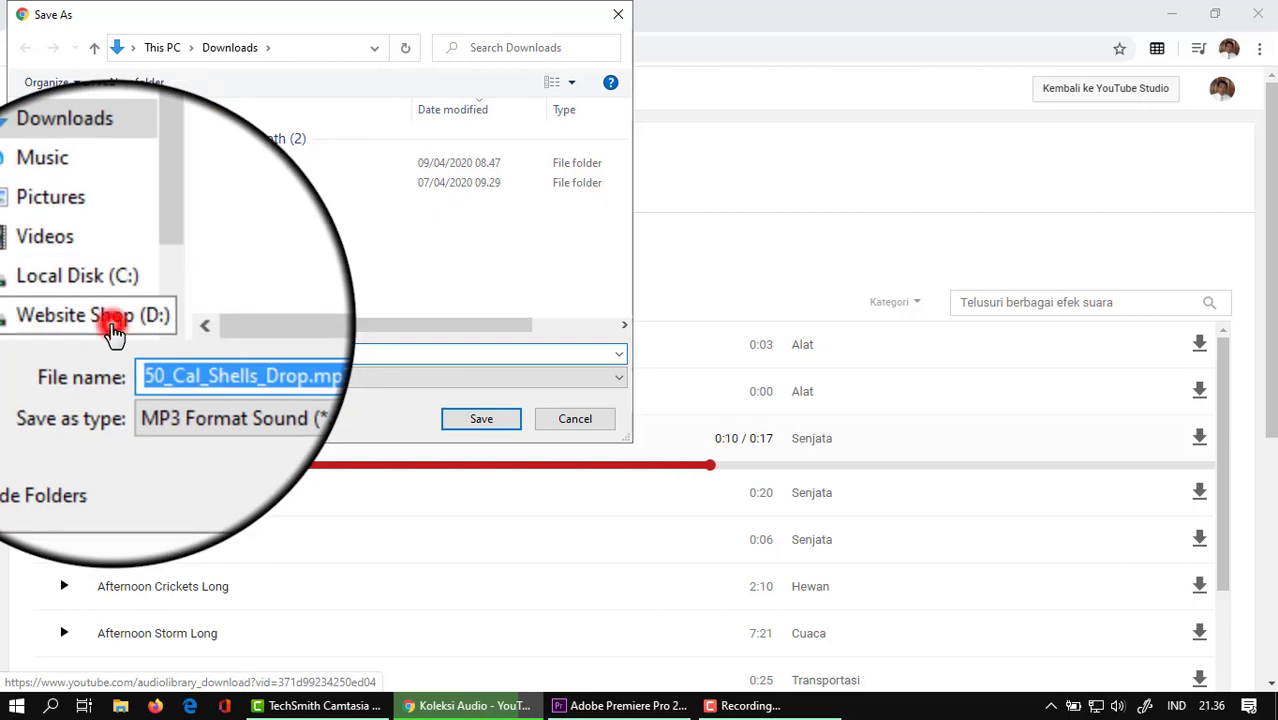
scroll(243, 273, down, 10)
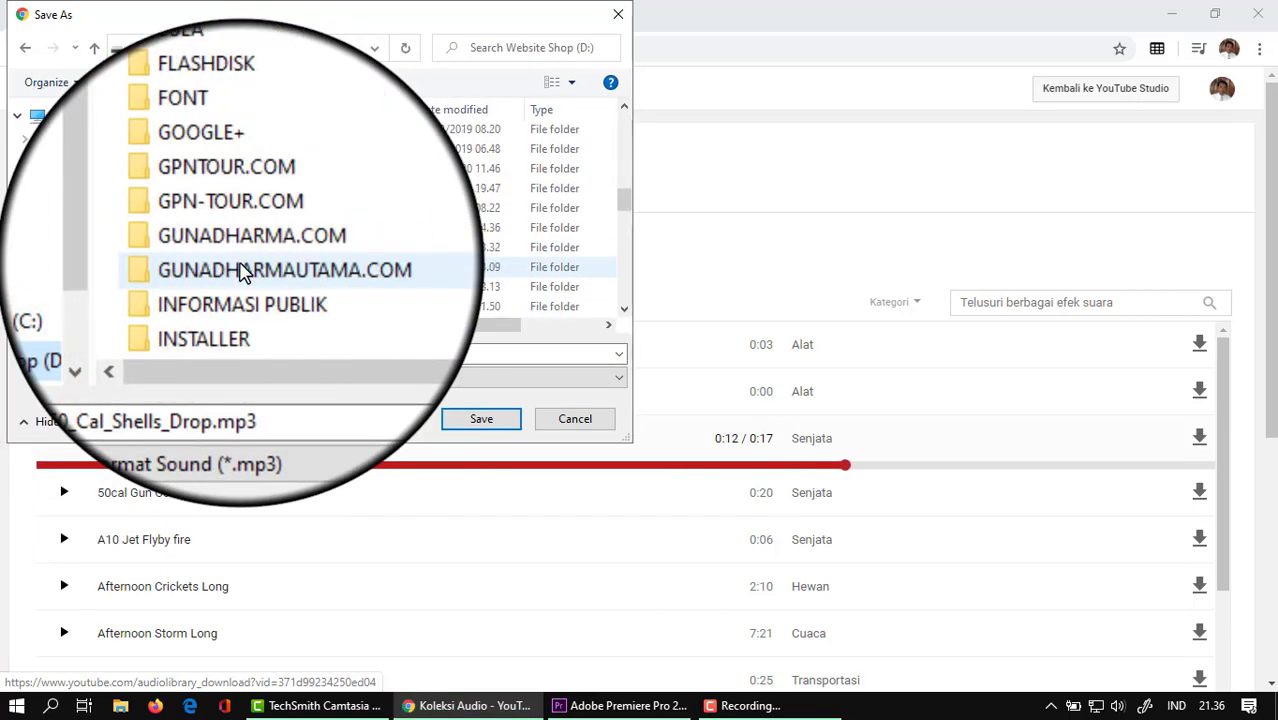
scroll(243, 273, down, 15)
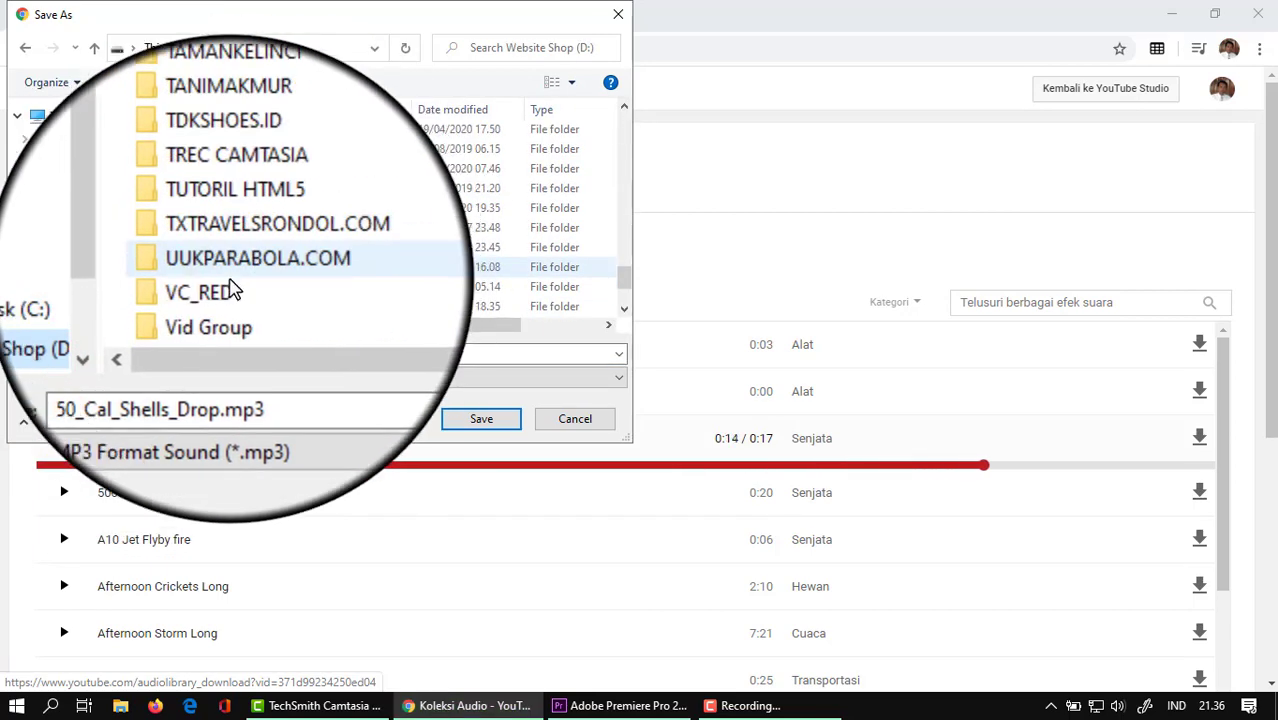
double_click(214, 306)
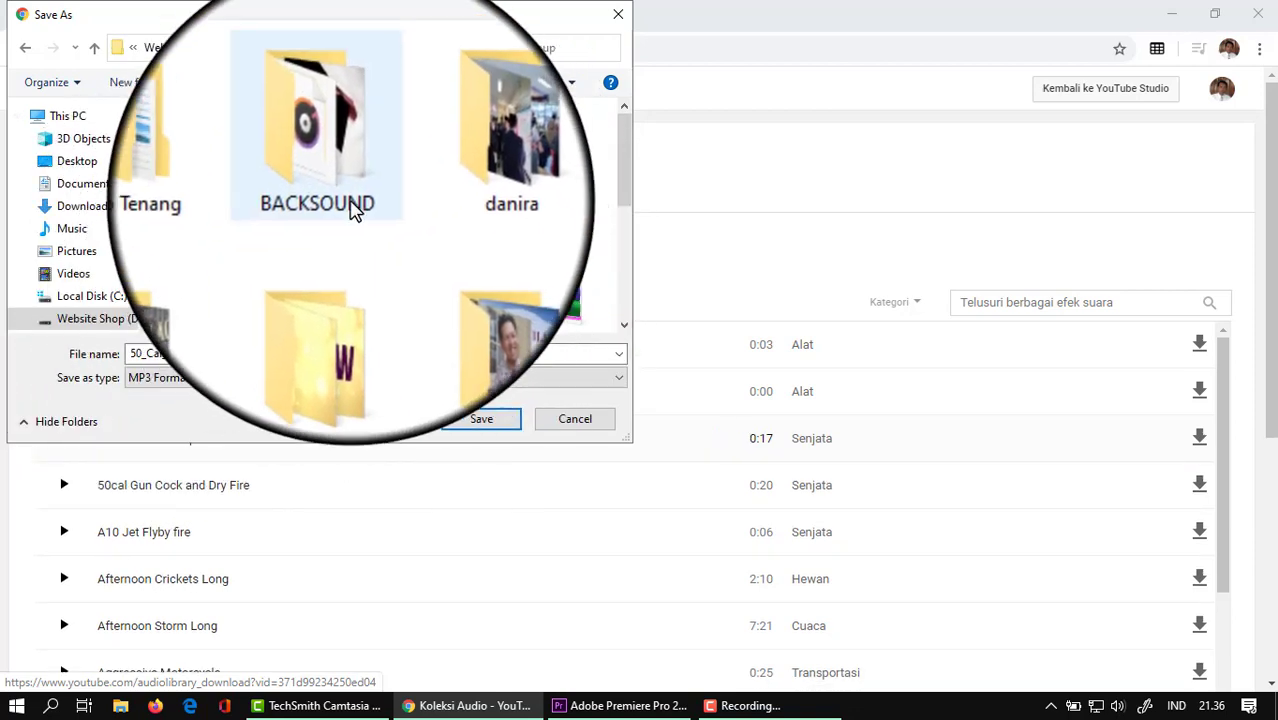
scroll(345, 205, down, 4)
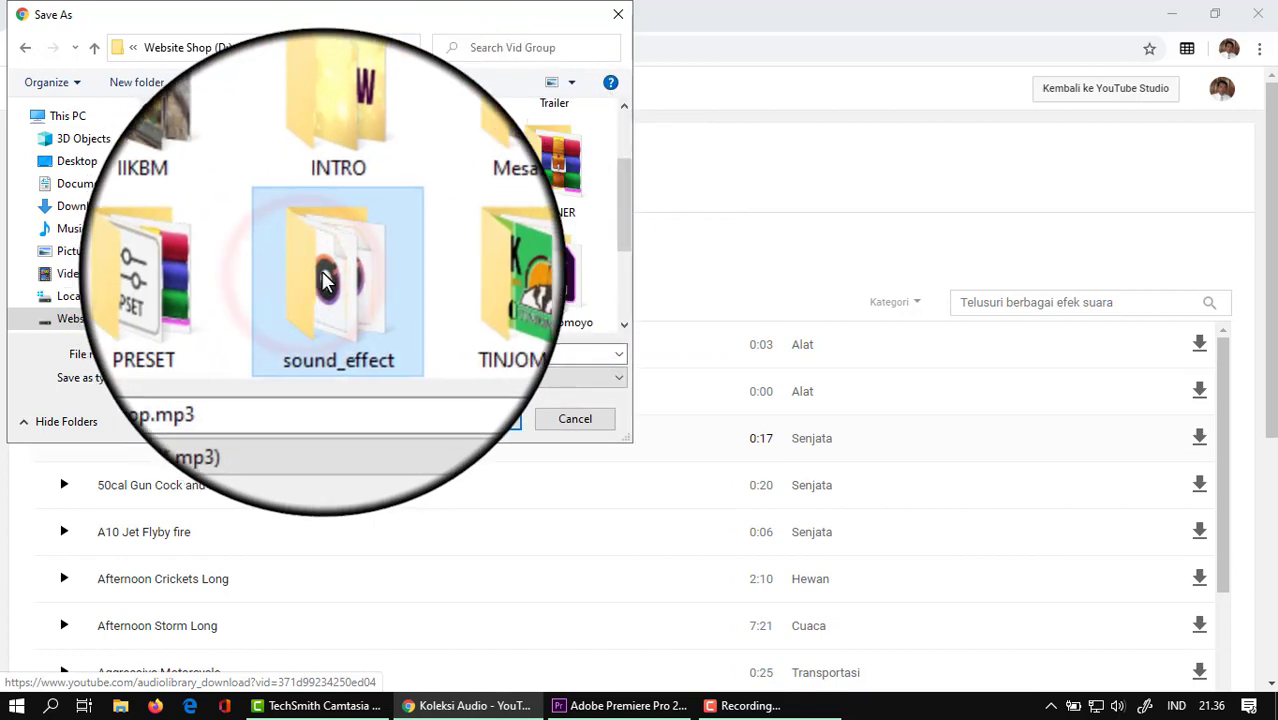
double_click(320, 273)
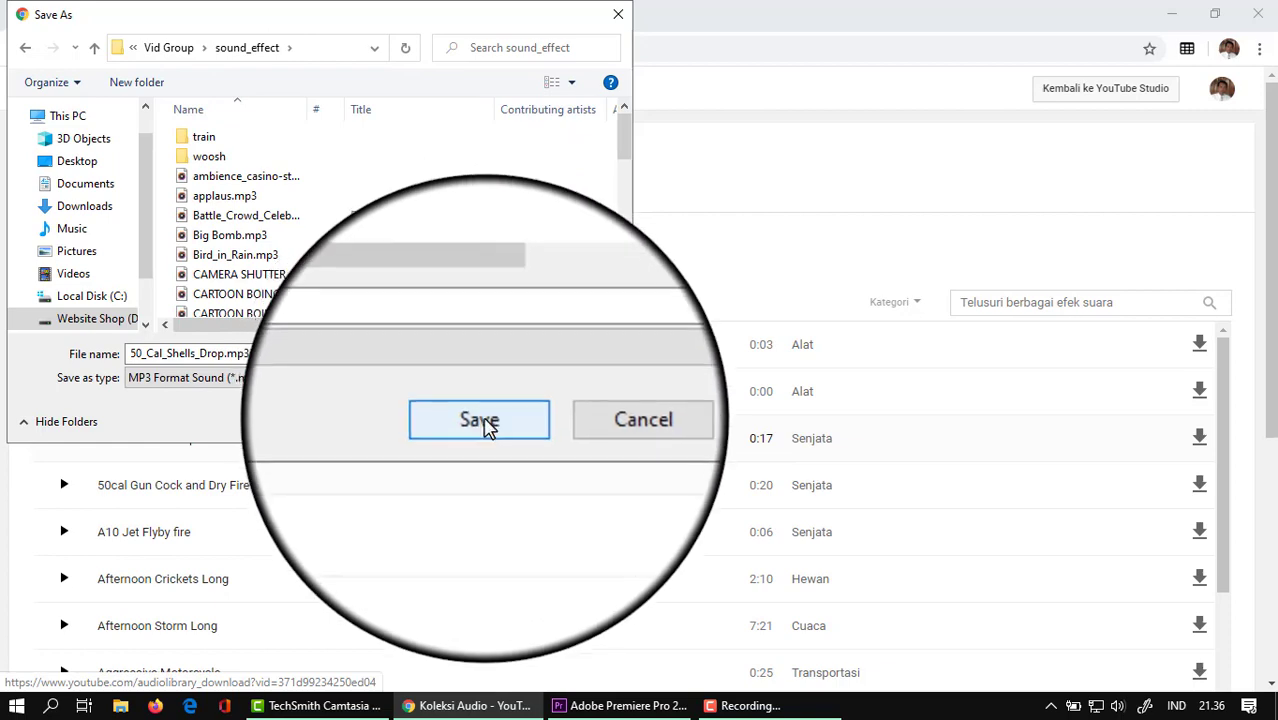
click(479, 420)
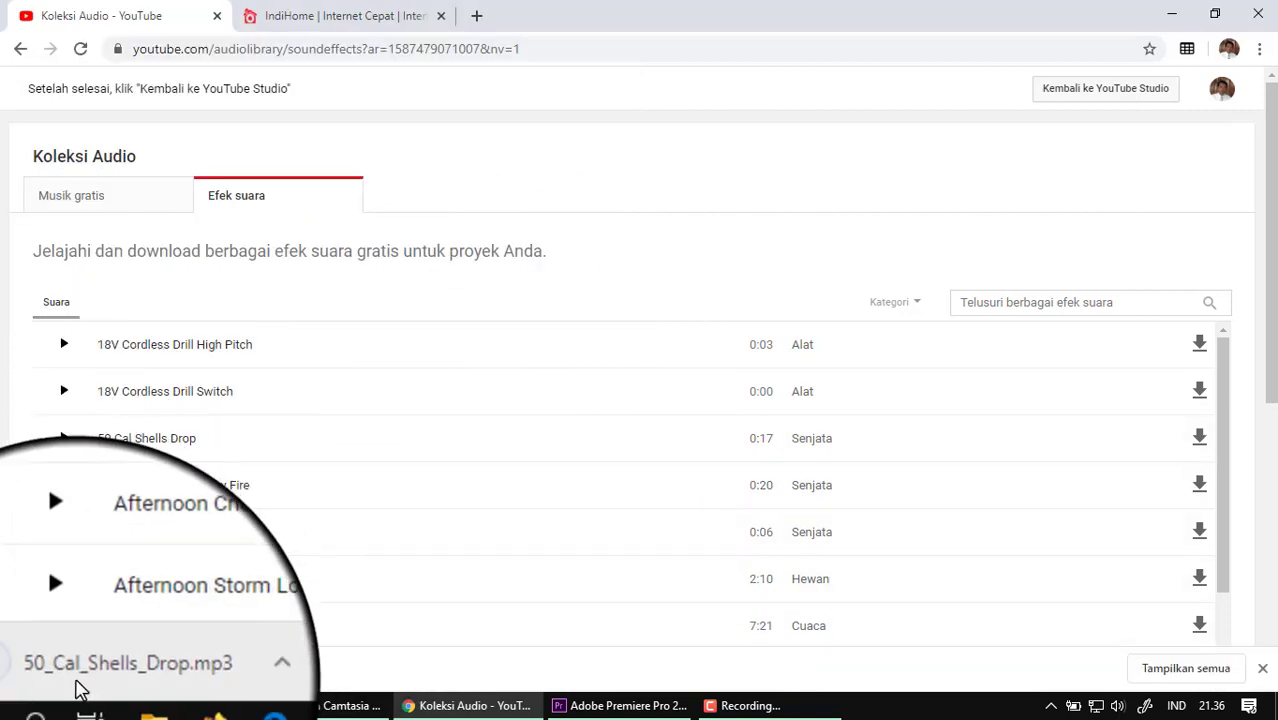
Switch back to Premiere Pro and import 50_Cal_Shells_Drop.mp3 from the sound_effect folder into the sounds bin
click(617, 706)
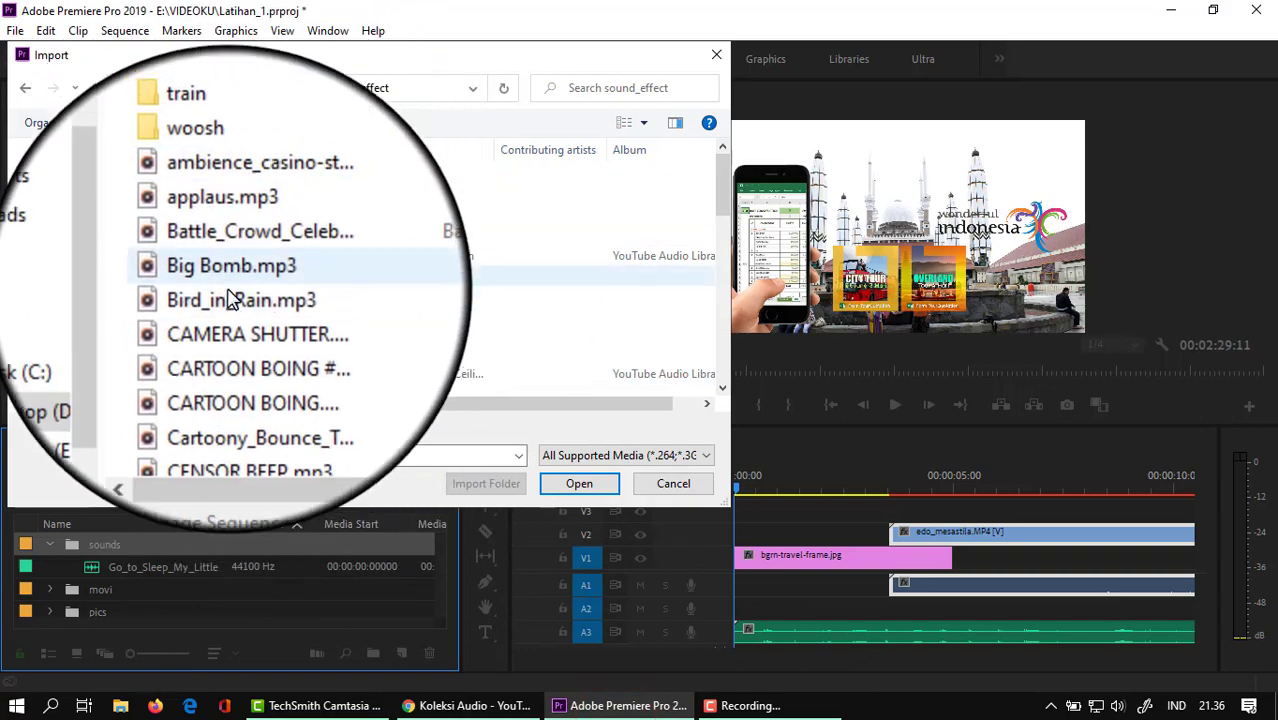
click(475, 707)
click(475, 707)
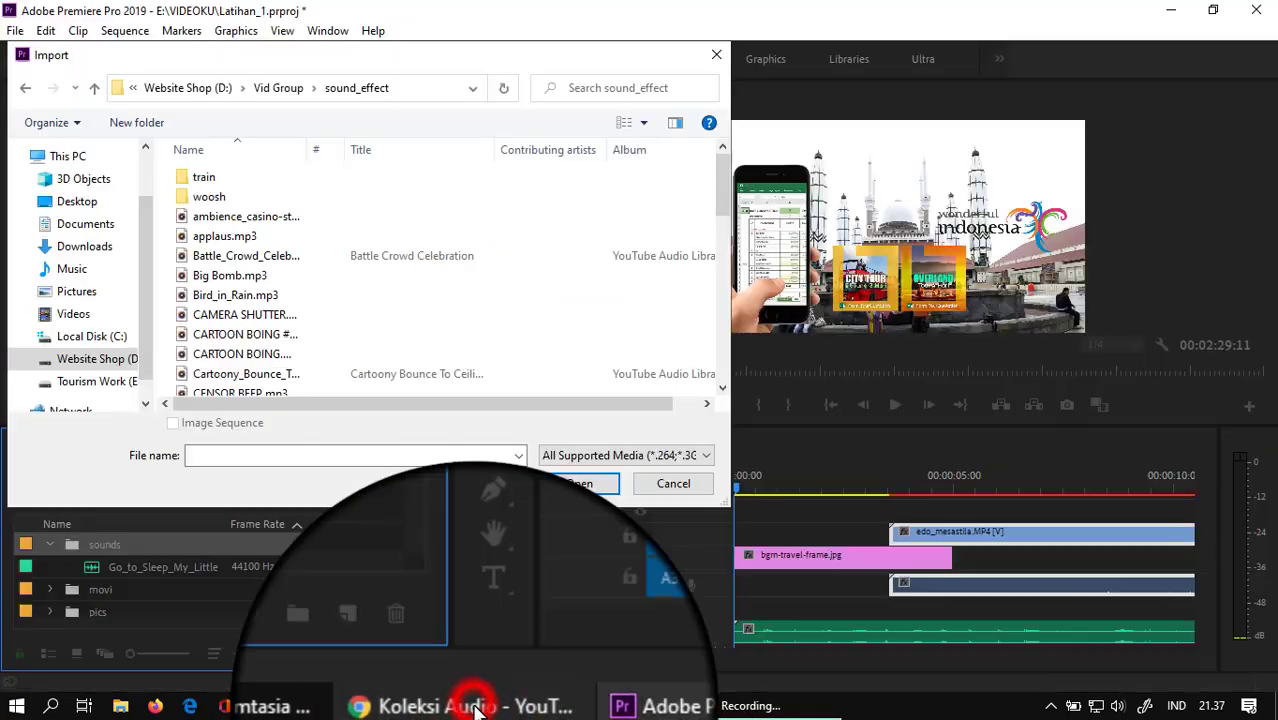
scroll(262, 290, down, 2)
scroll(262, 290, down, 6)
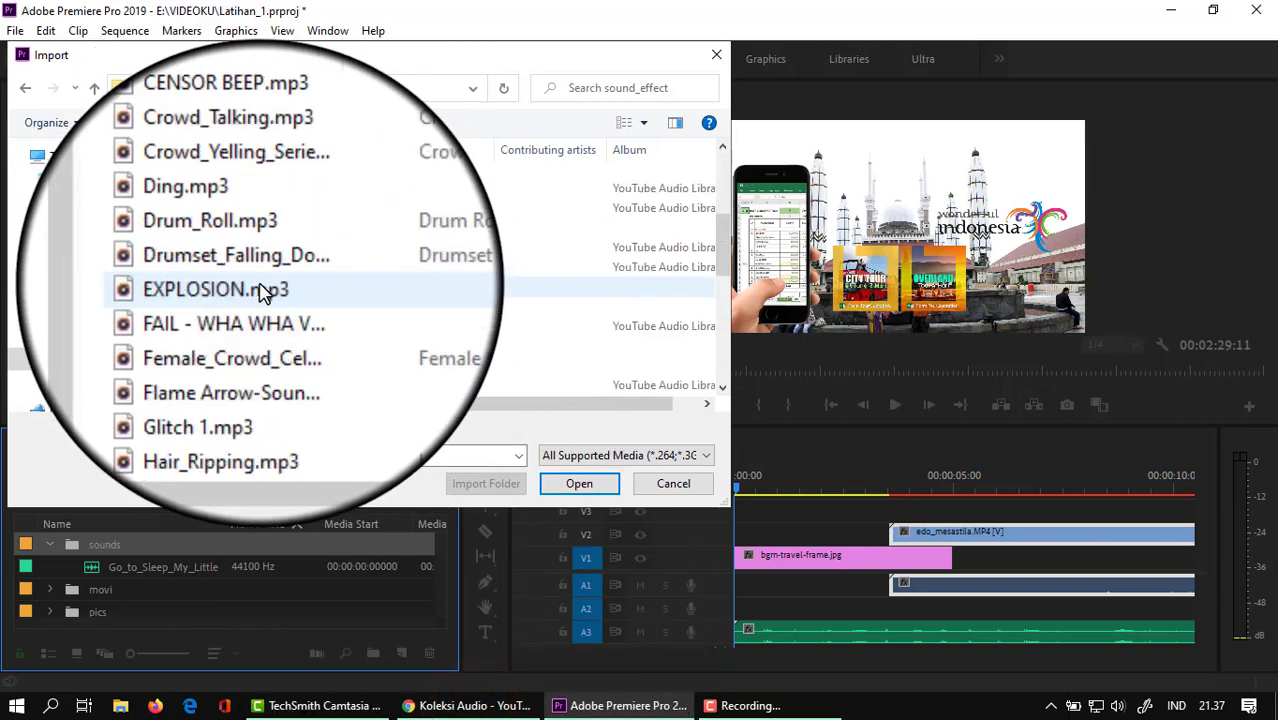
scroll(262, 292, up, 4)
scroll(262, 292, up, 4)
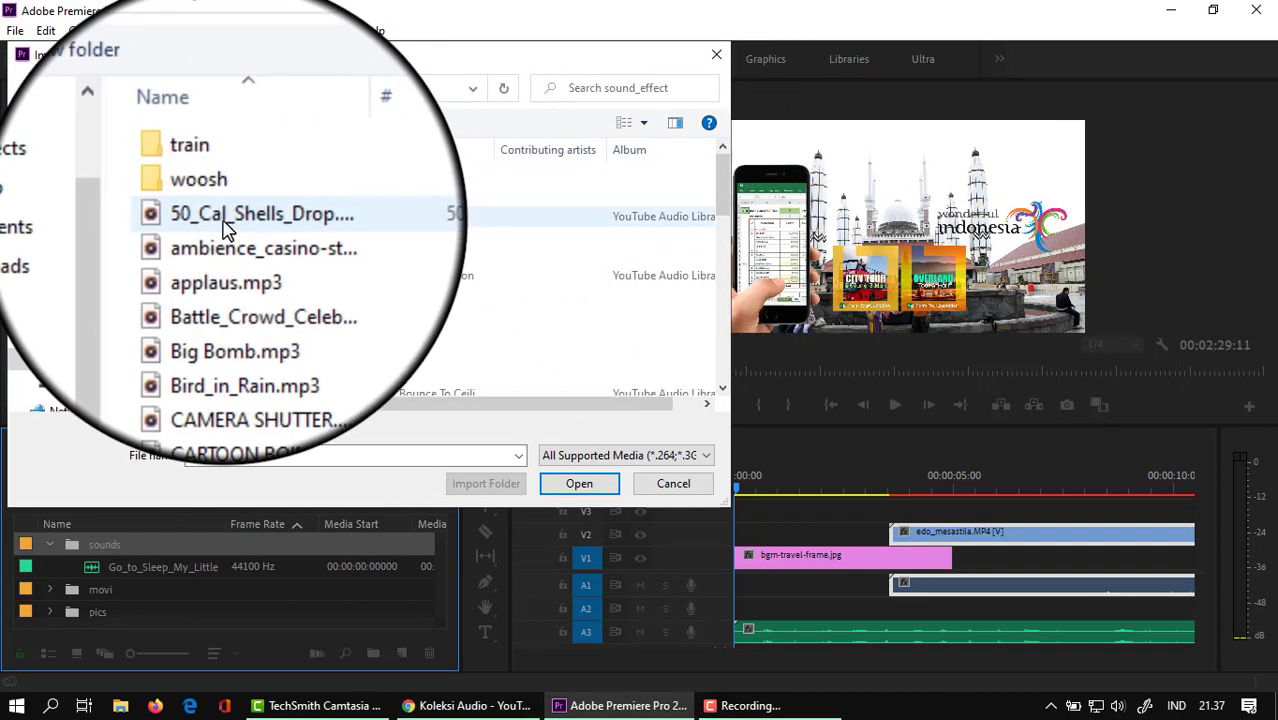
click(226, 214)
click(579, 483)
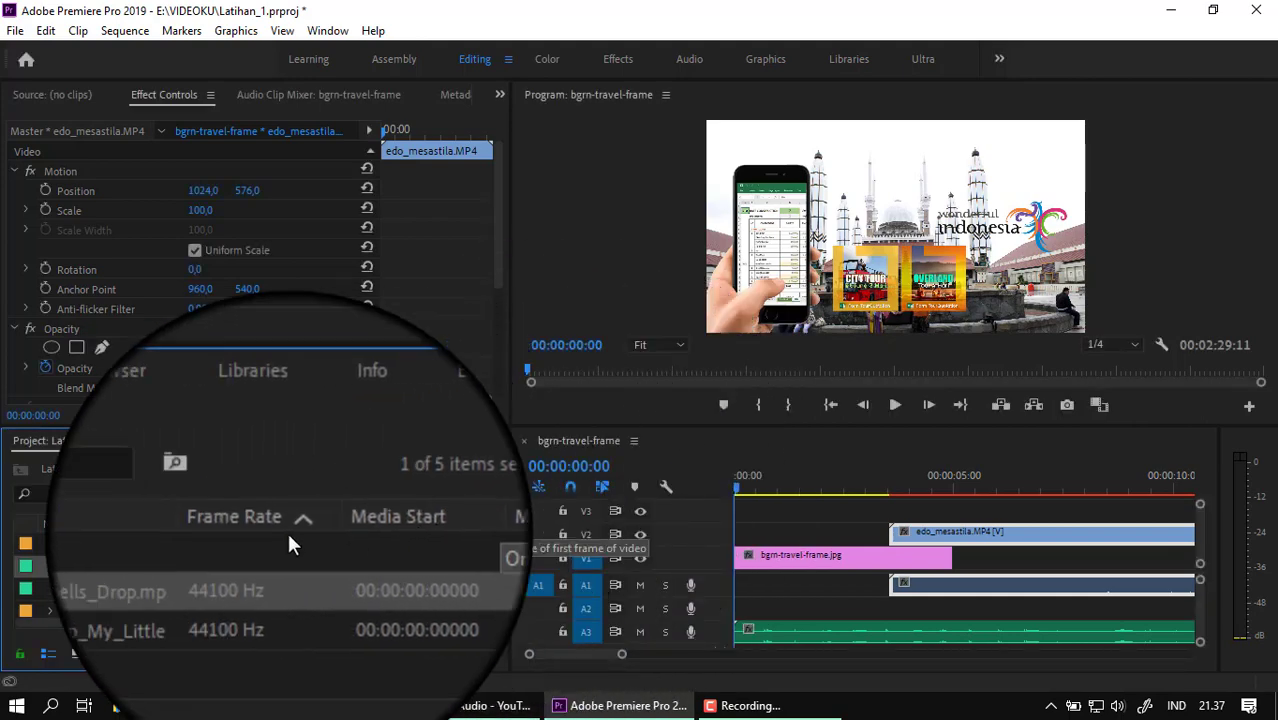
Place the 50_Cal_Shells_Drop clip on track A2 starting at about 00:00:01:04 and play the sequence to hear it
drag(100, 567, 779, 610)
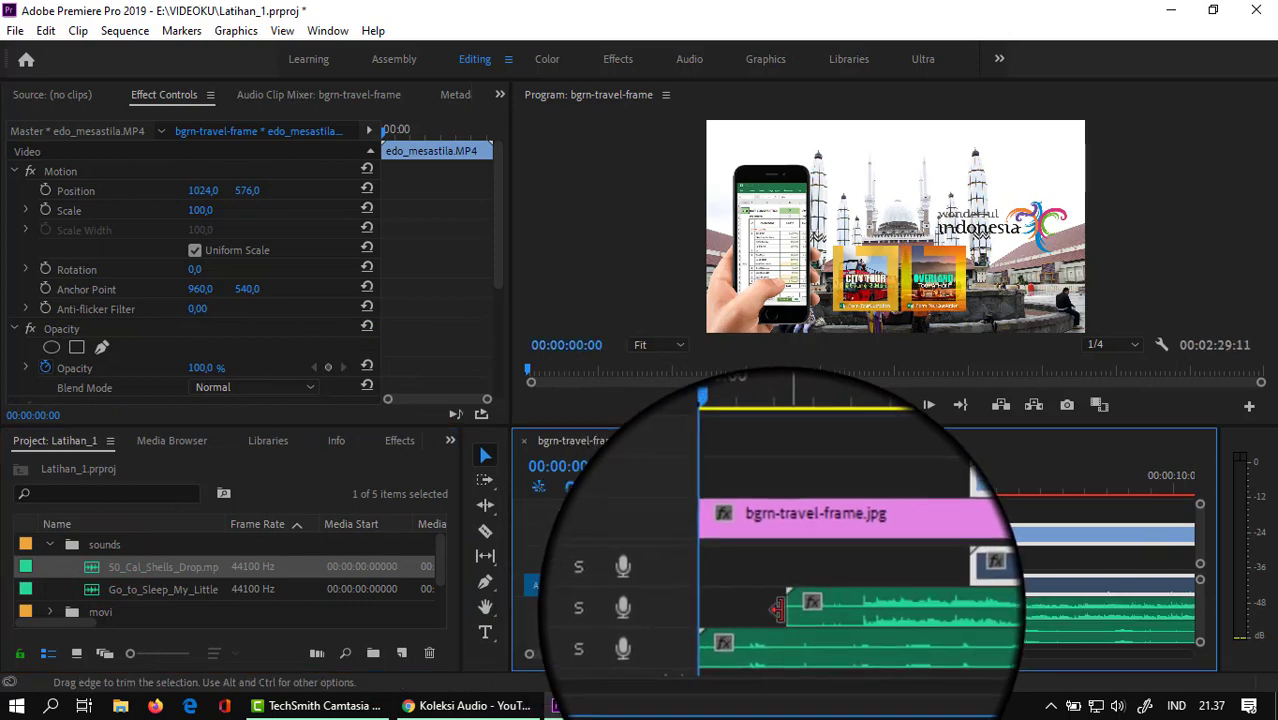
click(894, 405)
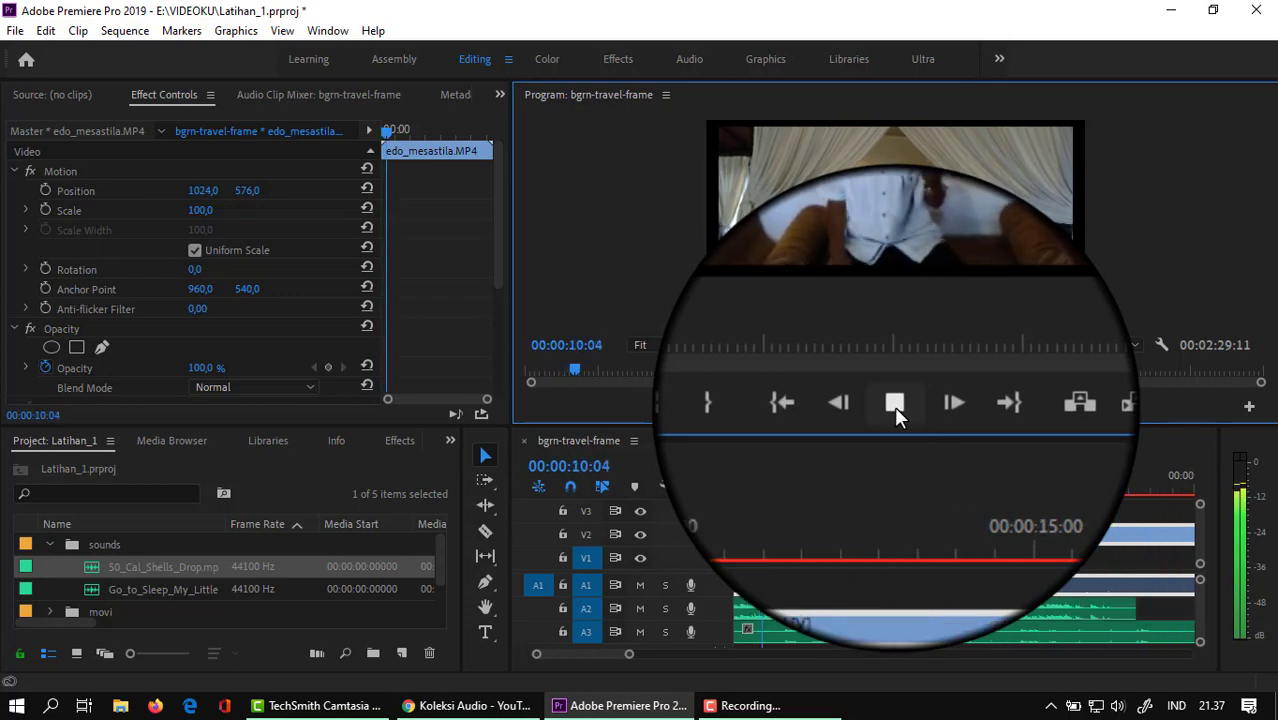
click(894, 406)
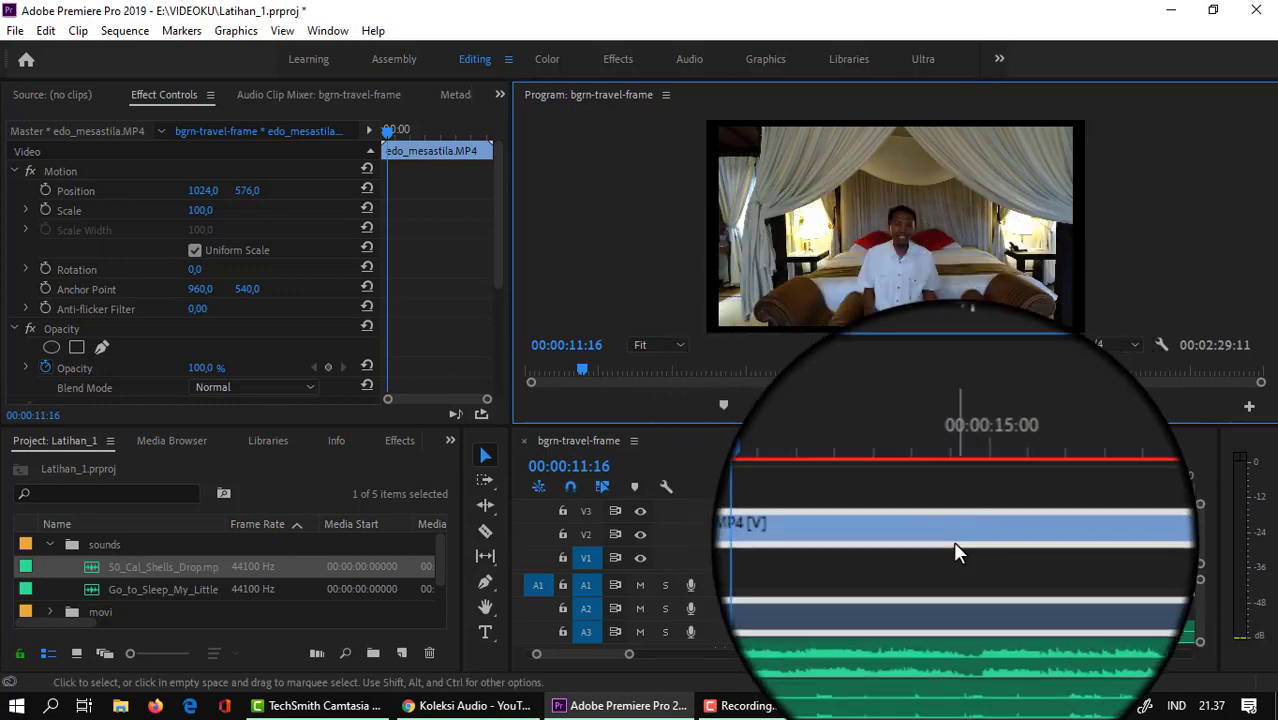
Inspect the 50_Cal_Shells_Drop and edo_mesastila.MP4 clips in the timeline and listen to the sequence from the playhead
click(880, 607)
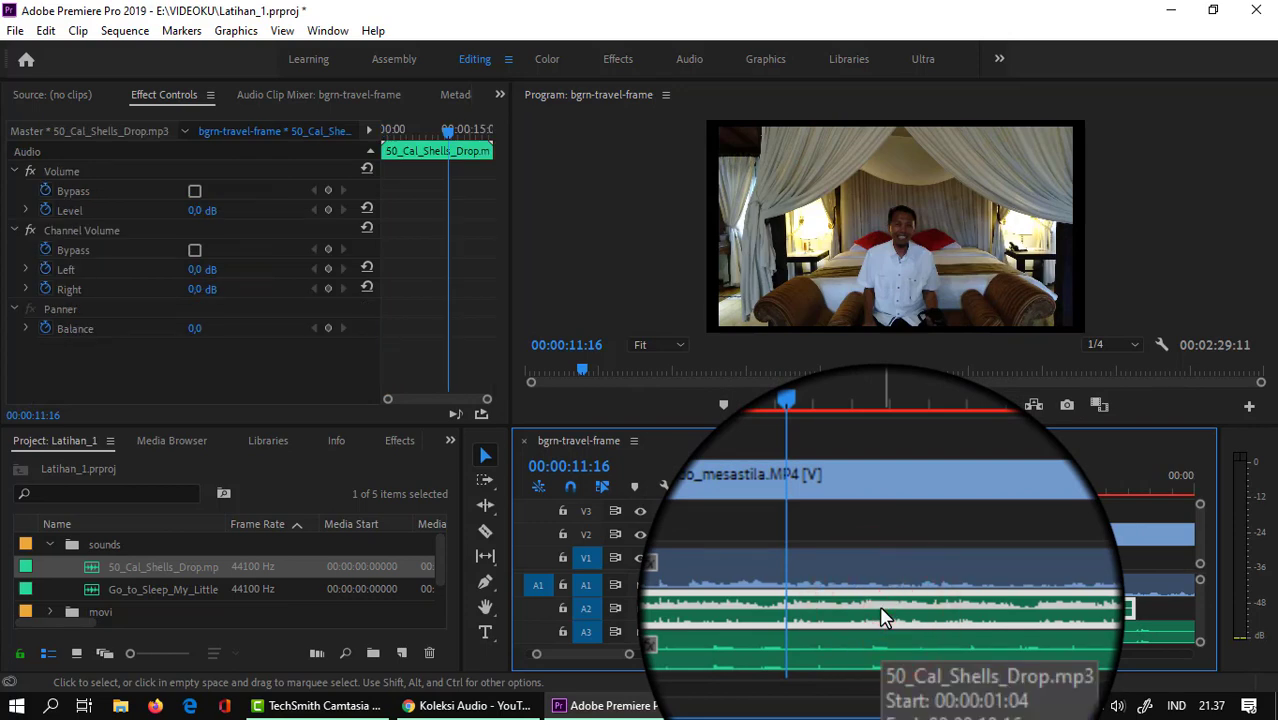
click(887, 584)
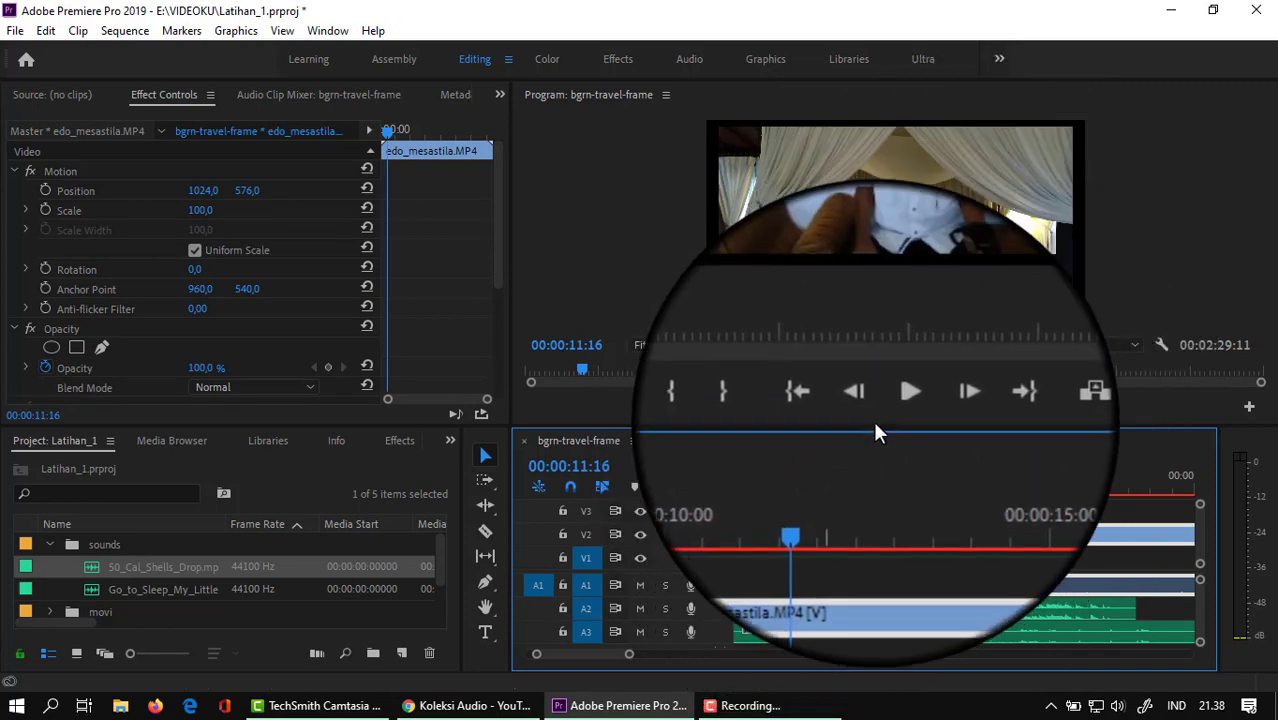
click(895, 405)
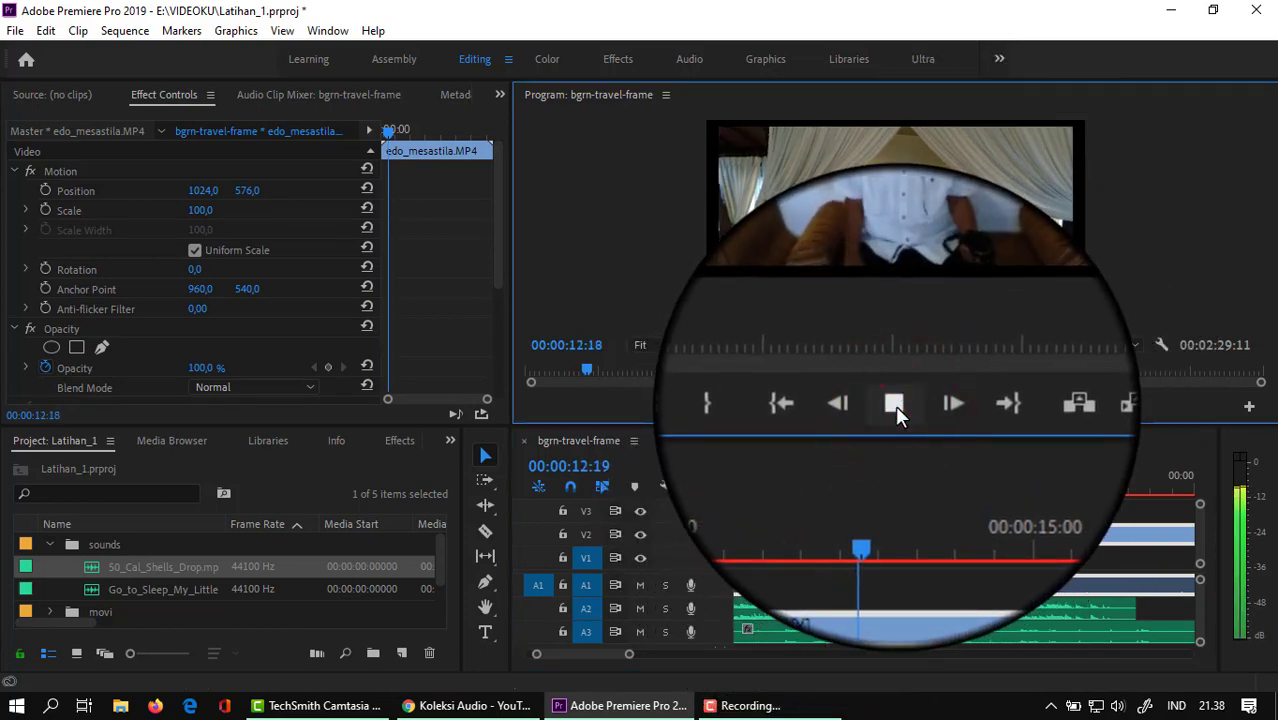
click(895, 405)
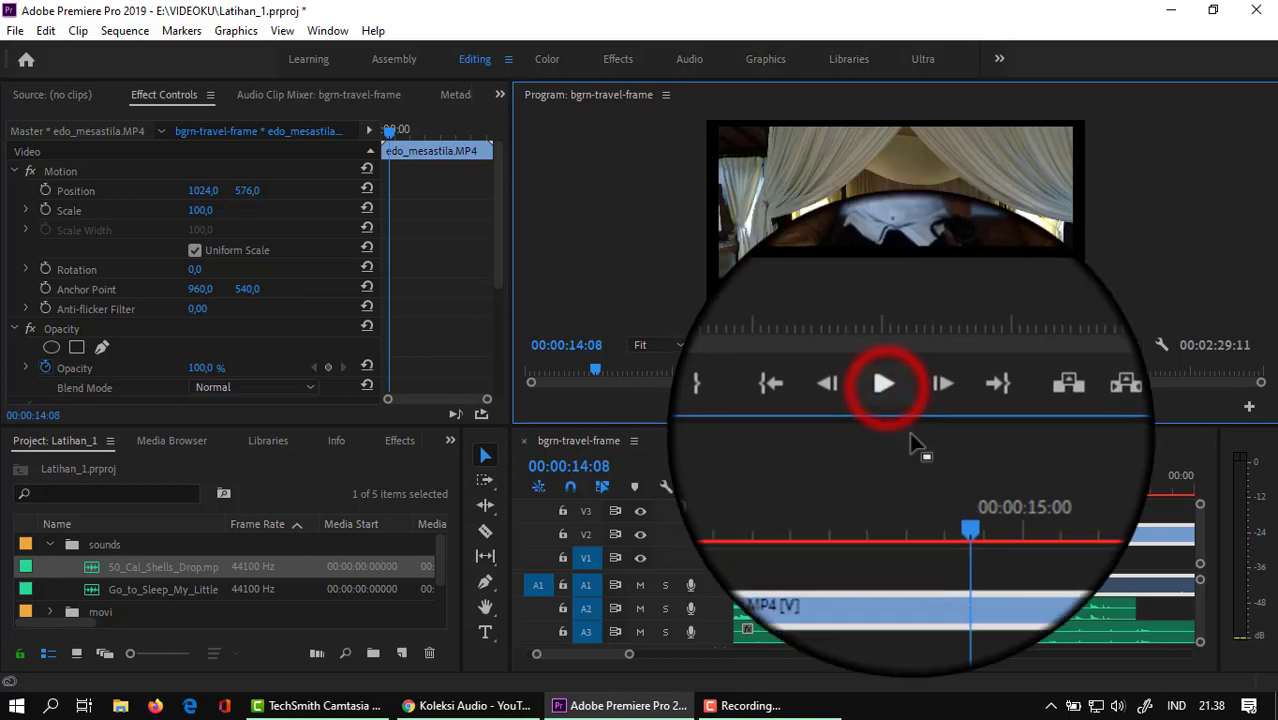
Switch to the Audio workspace, assign the Dialogue audio type to the edo_mesastila.MP4 clip and apply the Make Close Up preset
click(875, 590)
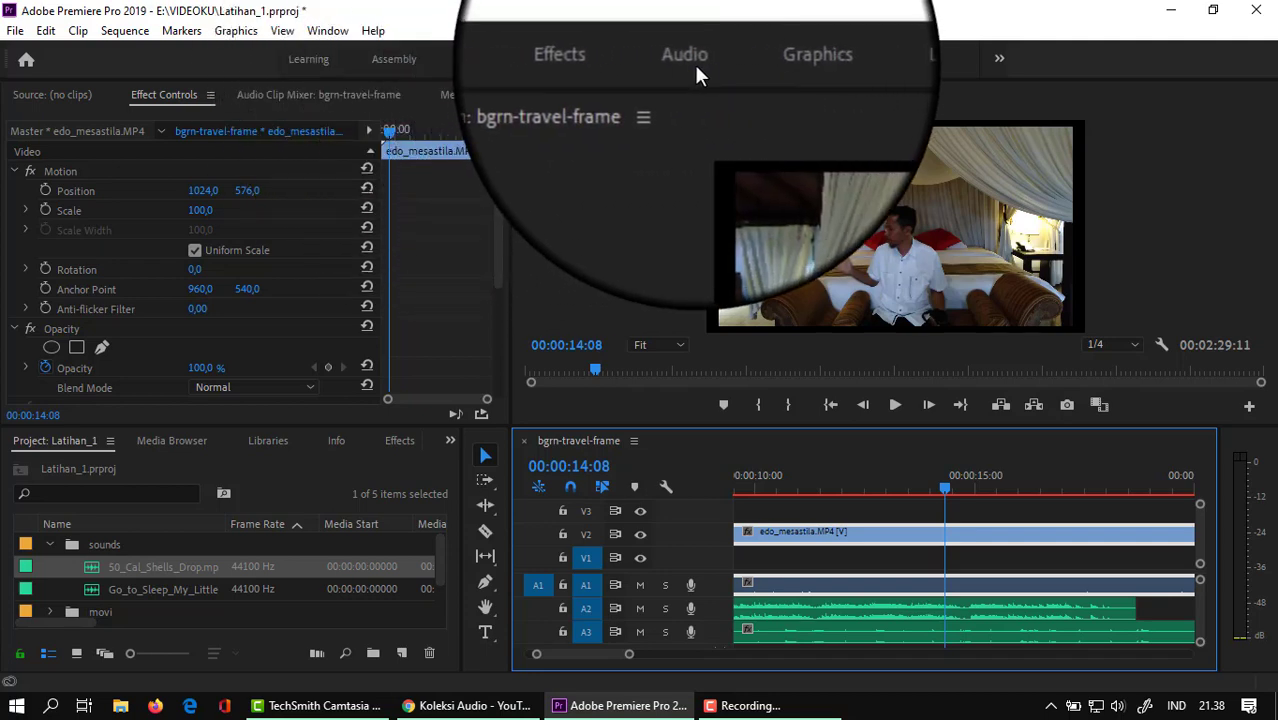
click(697, 70)
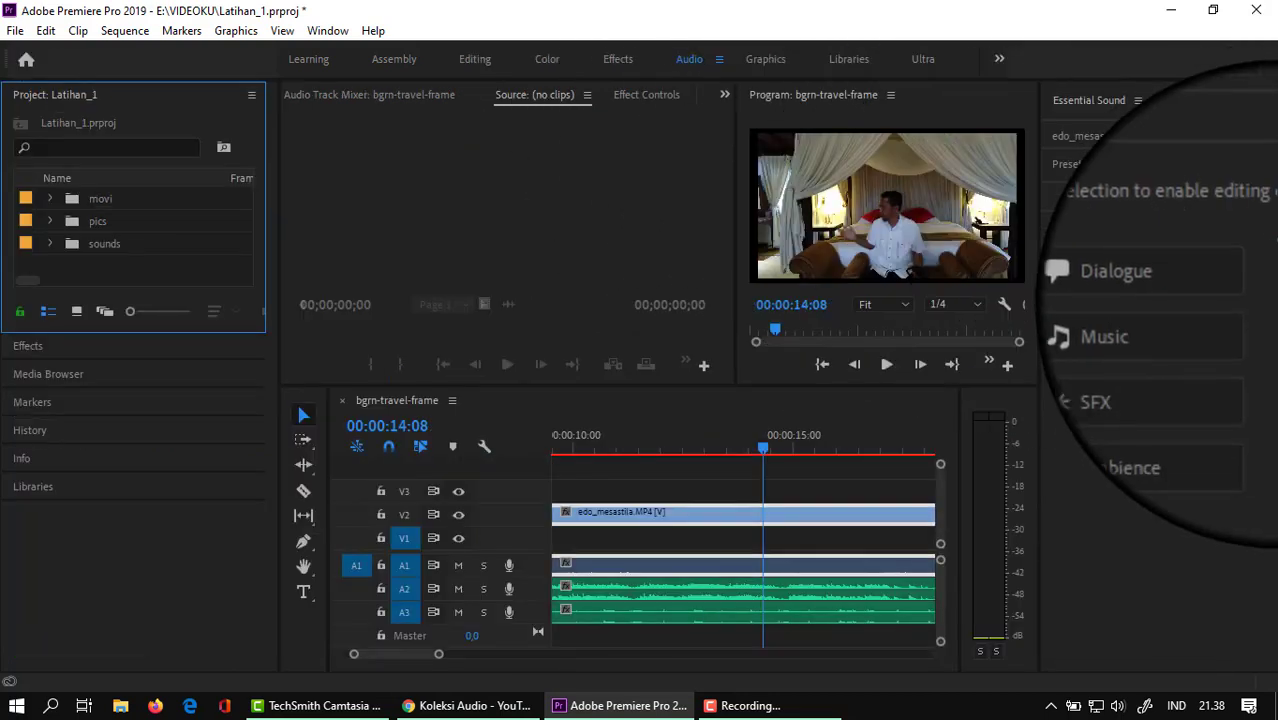
click(1120, 280)
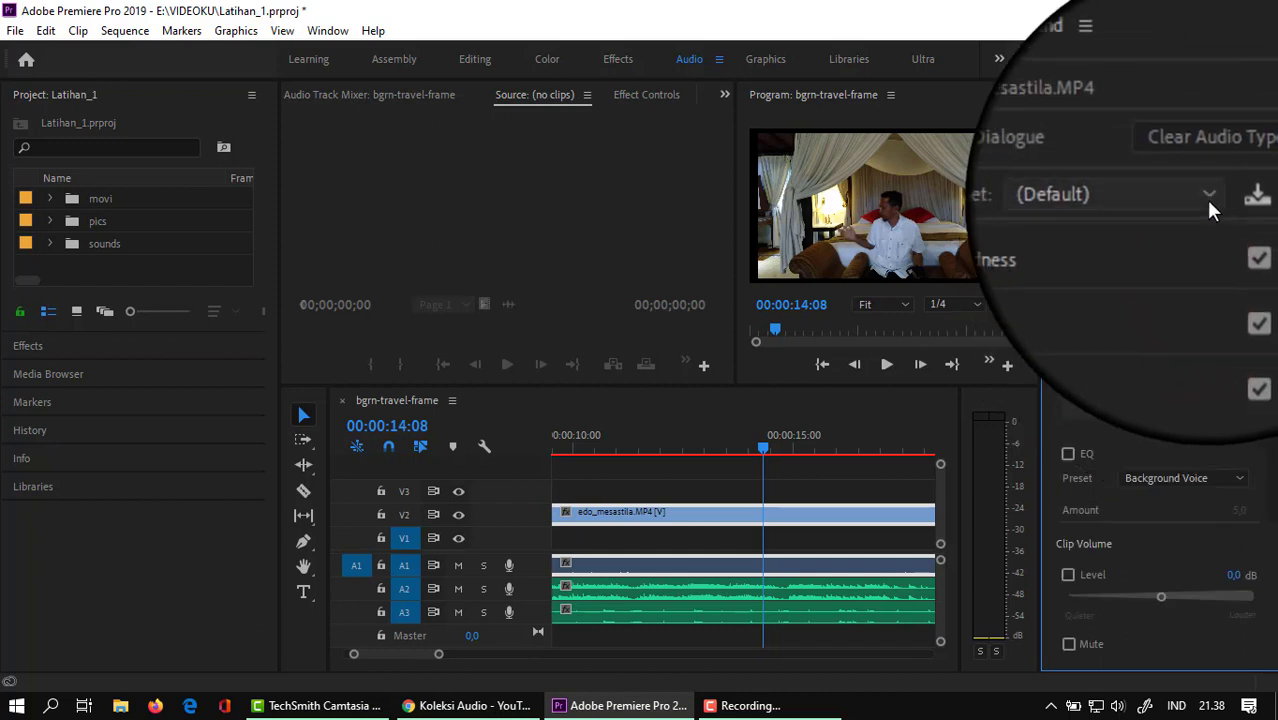
click(1205, 197)
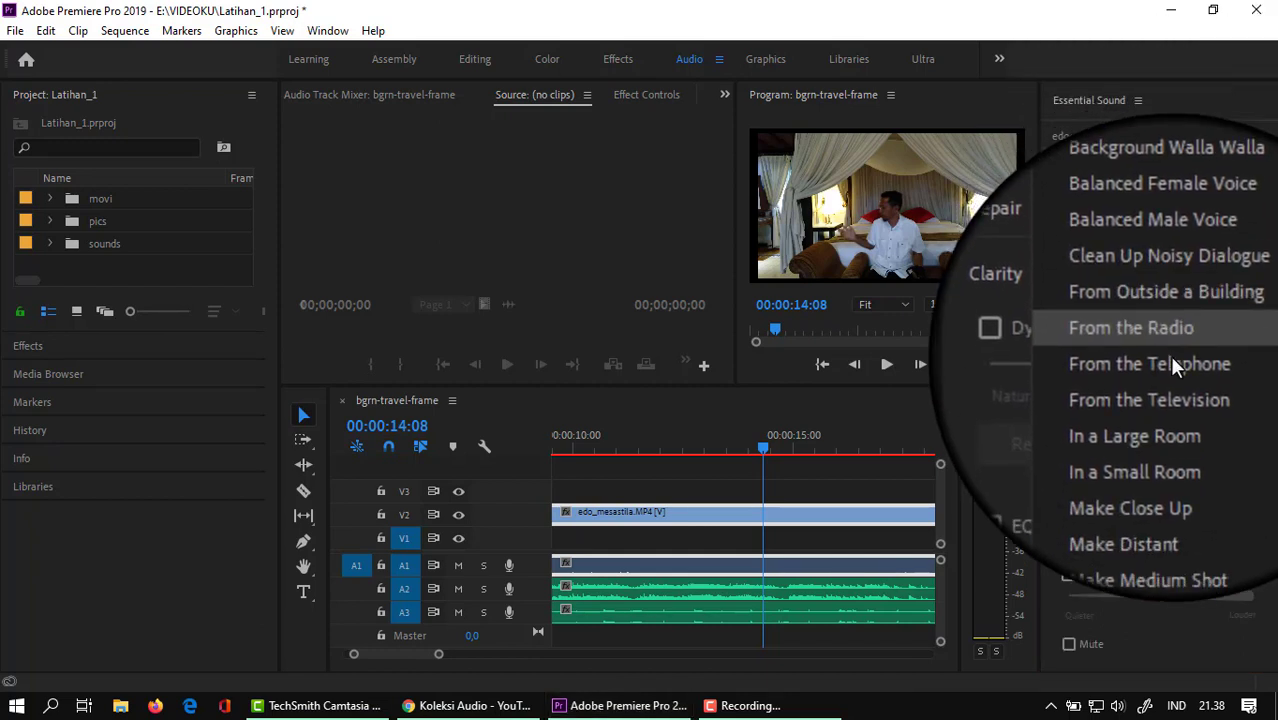
click(1141, 438)
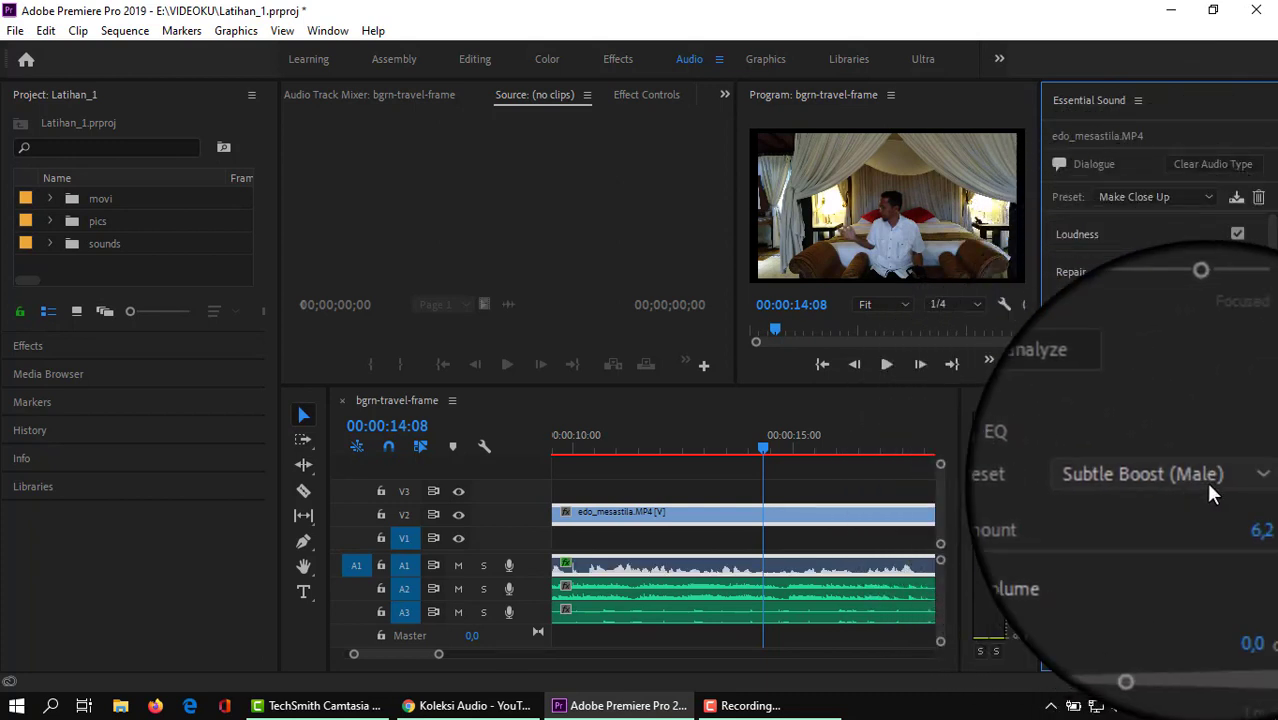
Set the clip's EQ preset to Background Voice with its volume level enabled at 0.0 dB, and play the sequence to hear the result
click(1240, 482)
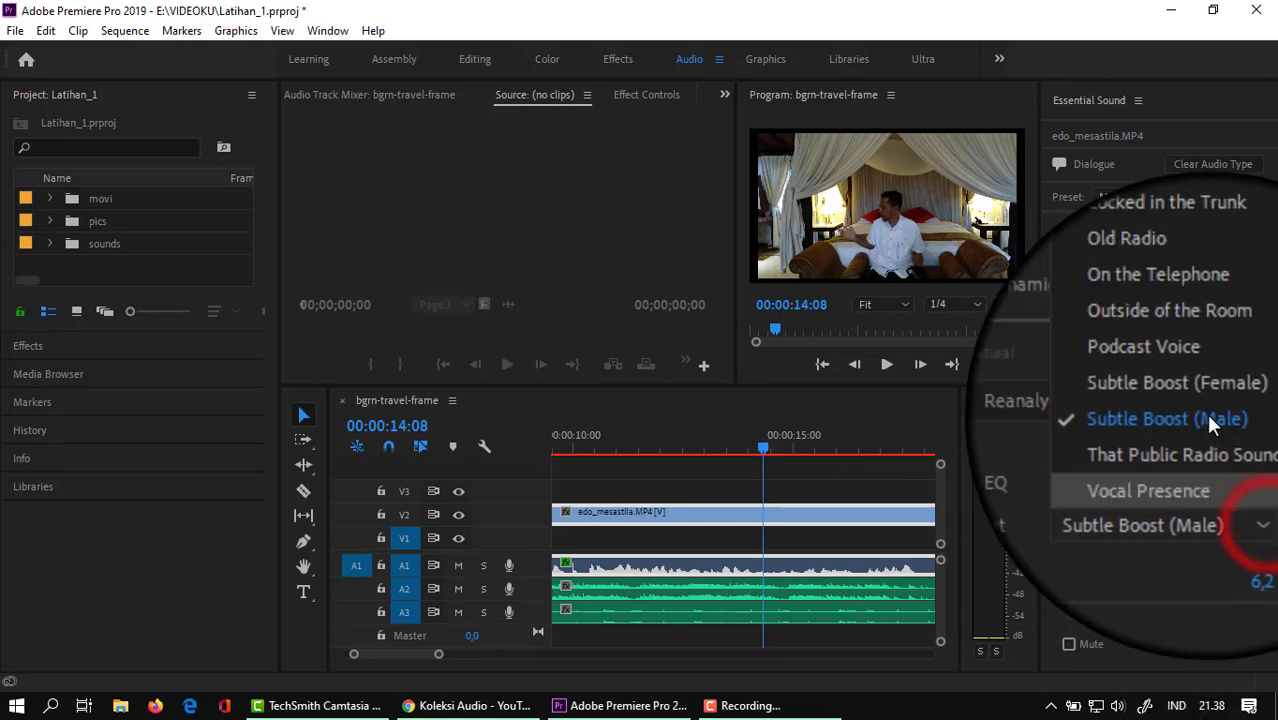
click(1175, 256)
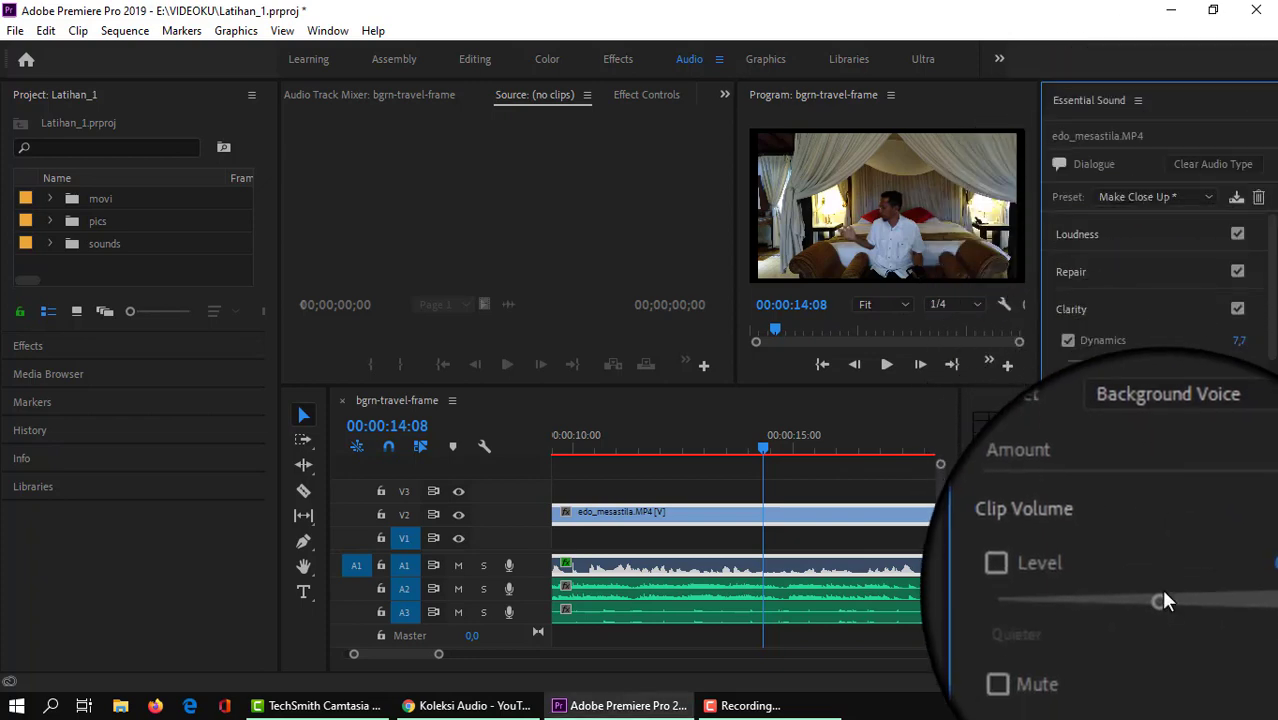
mouse_move(1158, 590)
mouse_down()
mouse_move(1185, 598)
mouse_move(1118, 597)
mouse_move(1158, 597)
mouse_up()
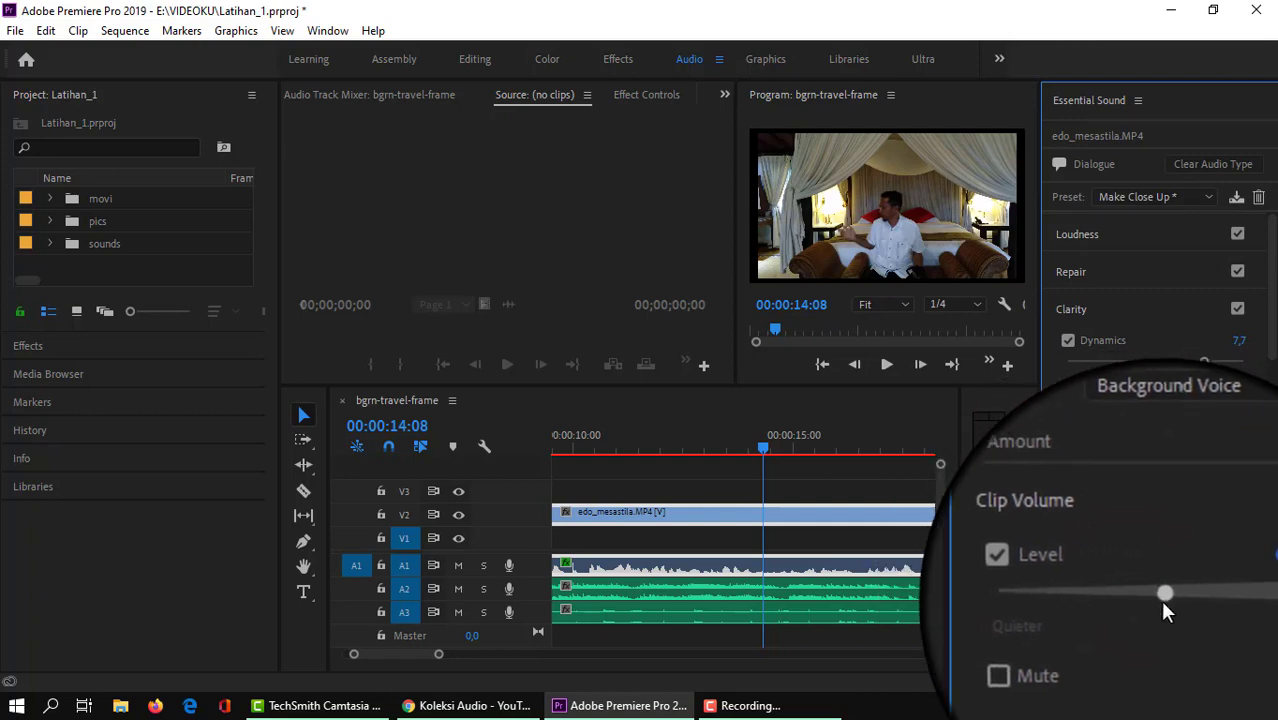
click(893, 370)
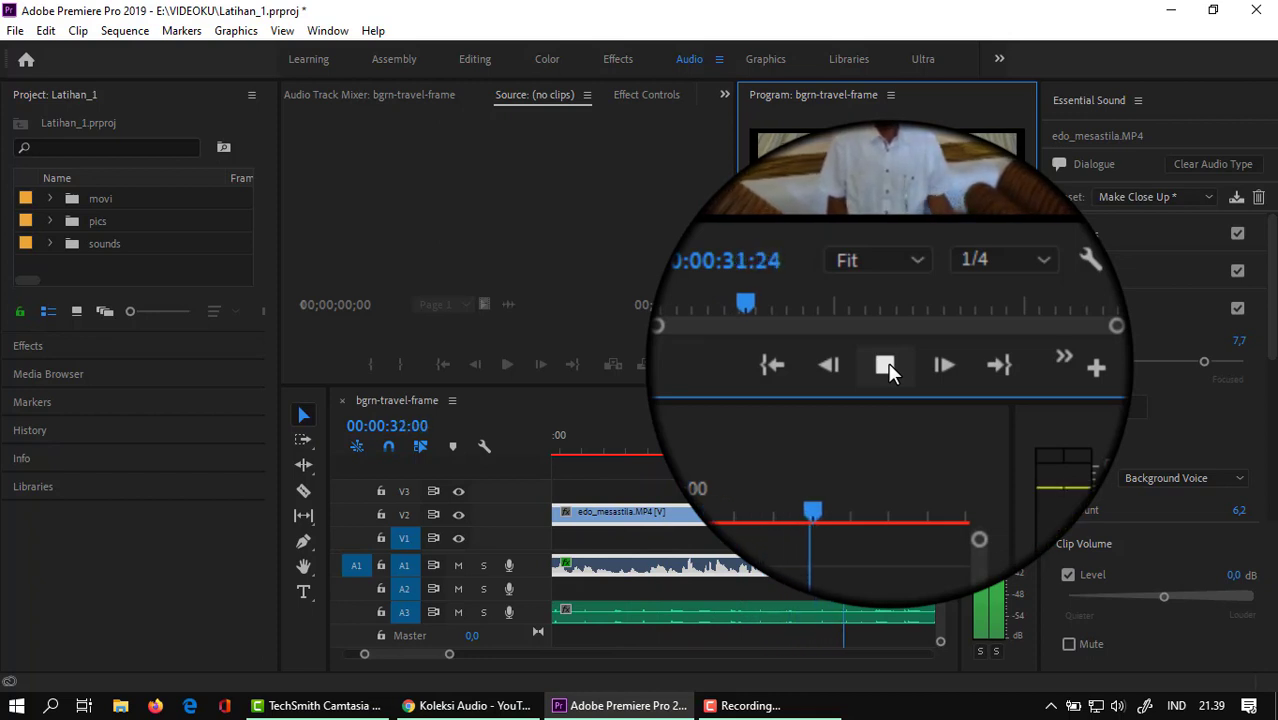
click(887, 366)
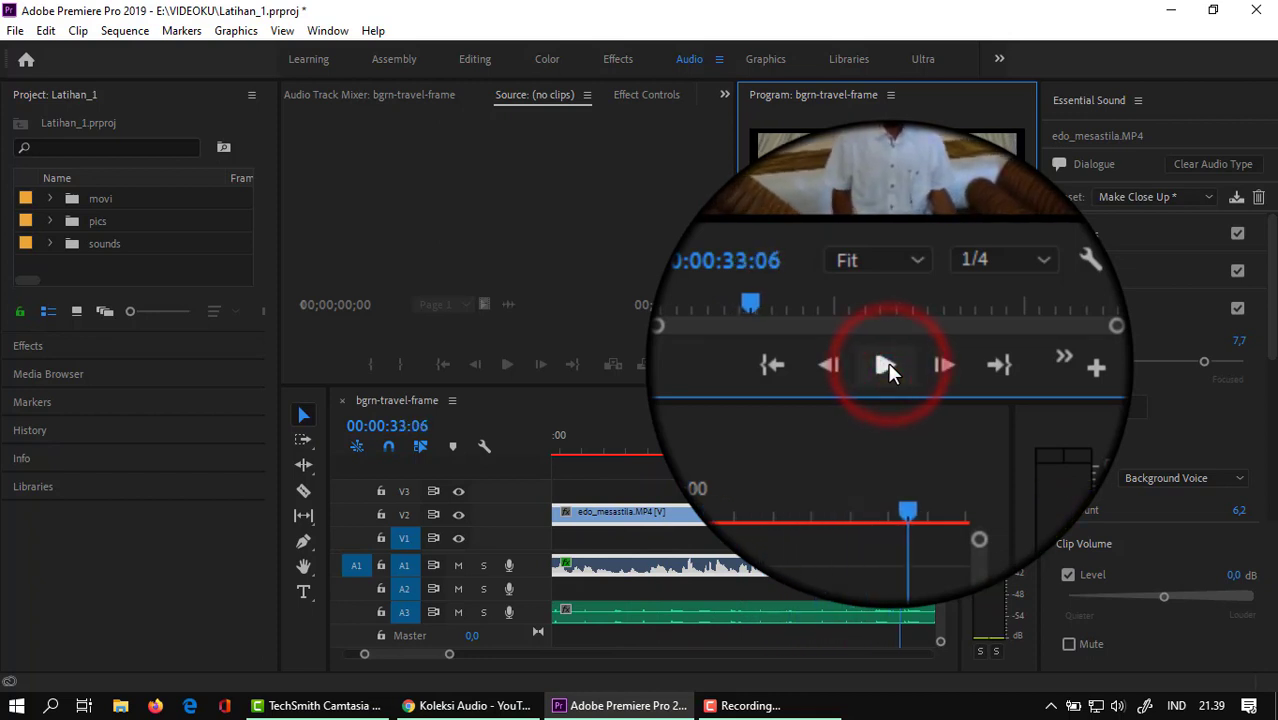